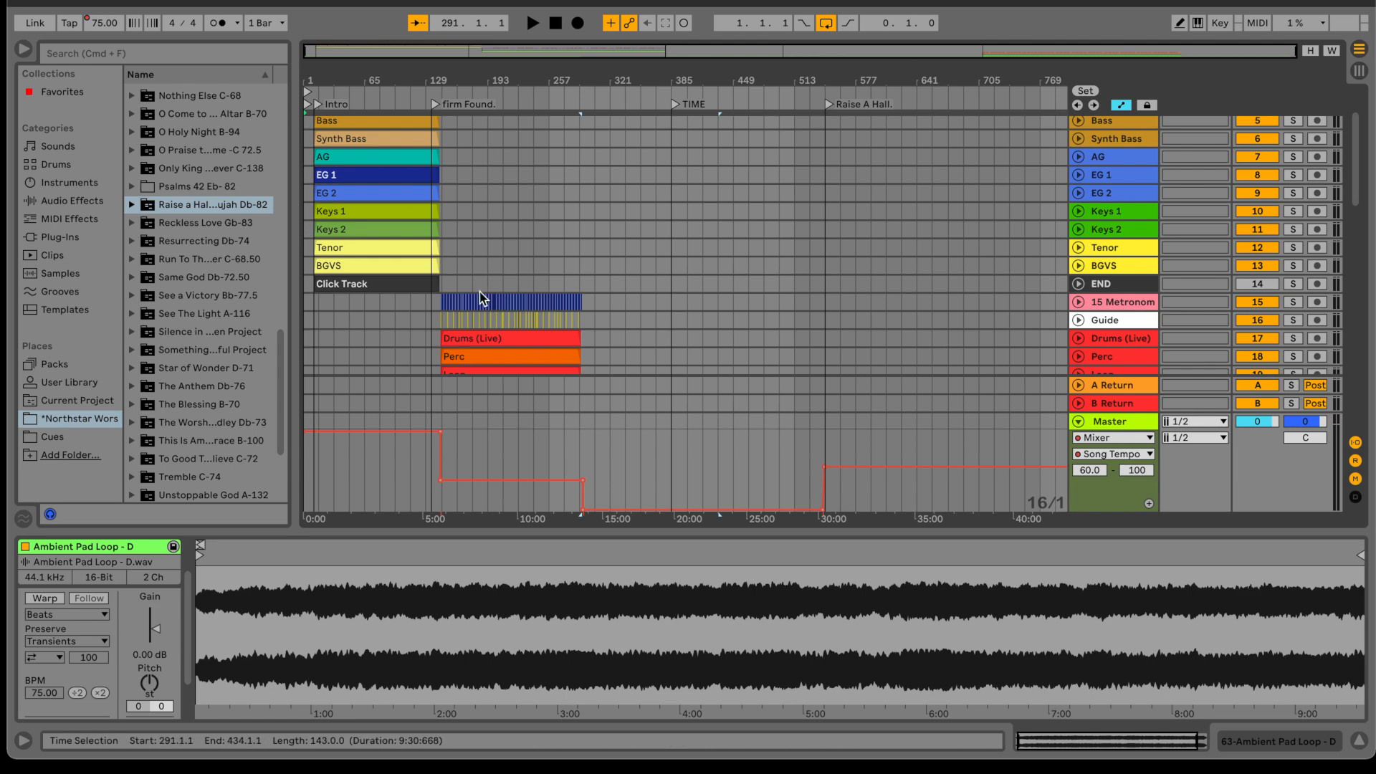
# - Set the audio output device to Audio Out (24 In, 24 Out) in the audio preferences
pyautogui.scroll(3, 461, 226)
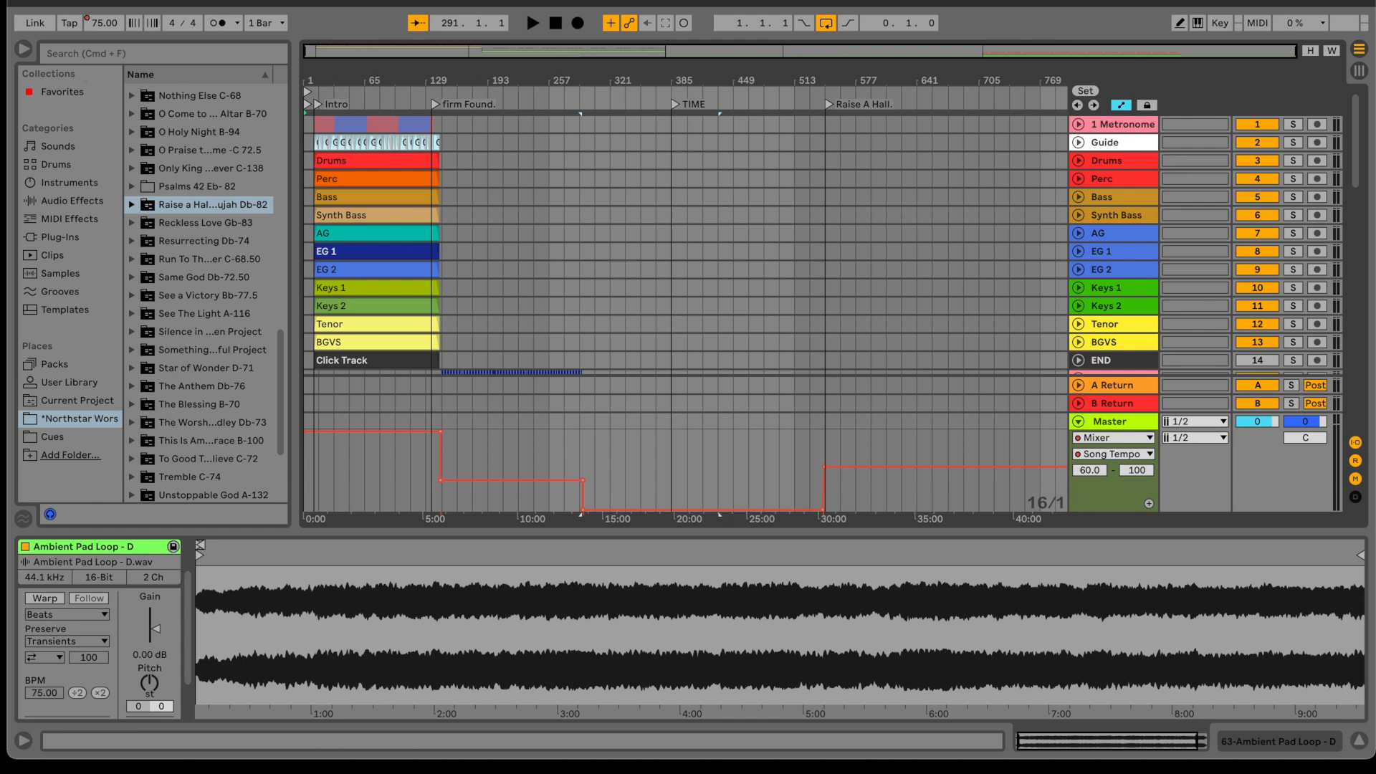
pyautogui.click(61, 1)
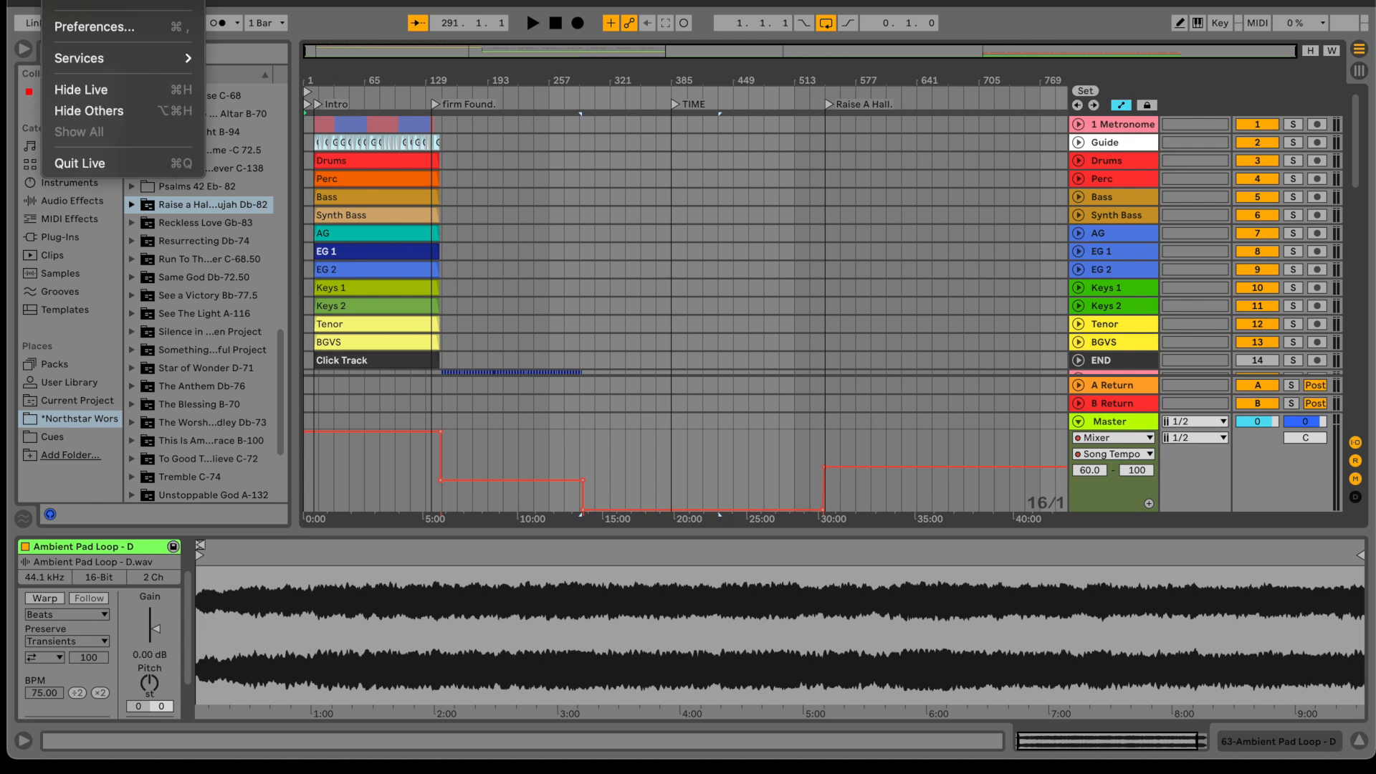
pyautogui.click(82, 27)
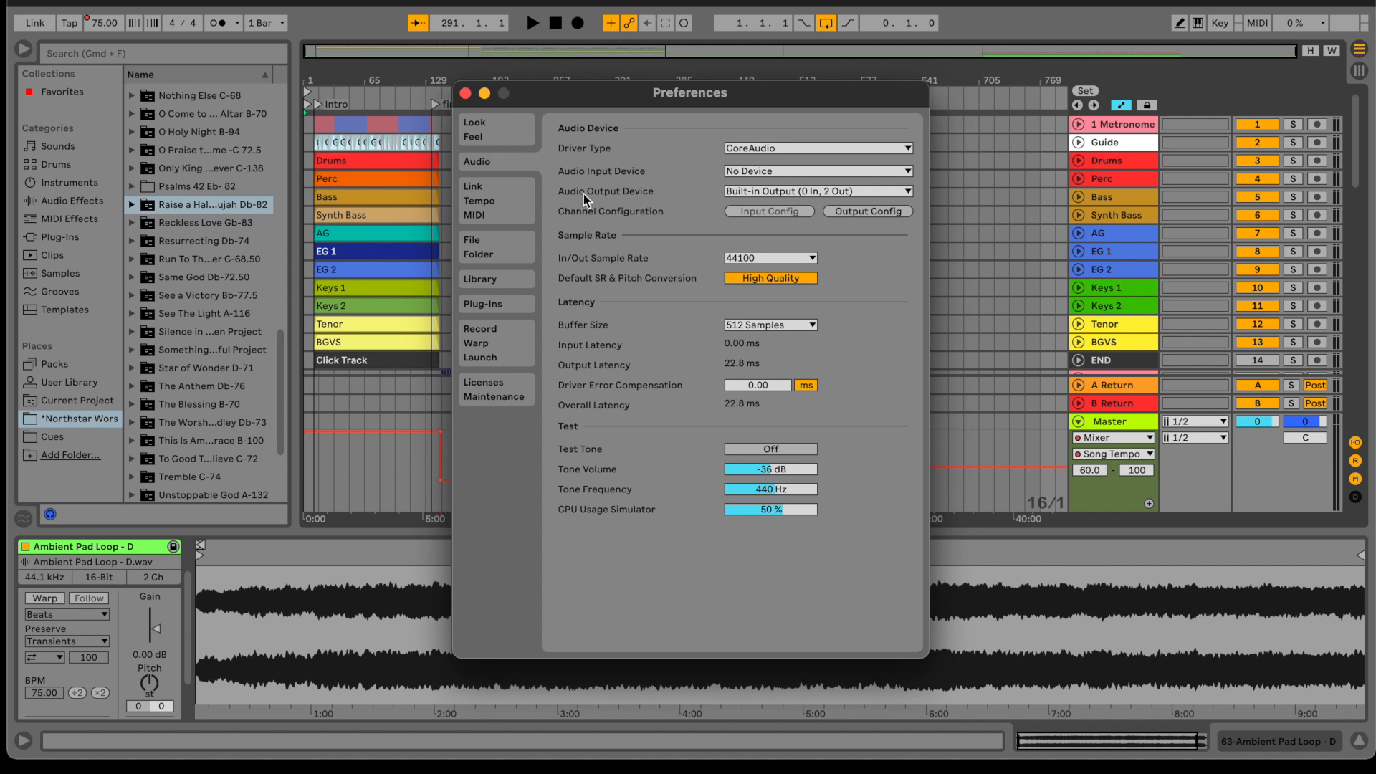
pyautogui.click(756, 196)
pyautogui.click(757, 196)
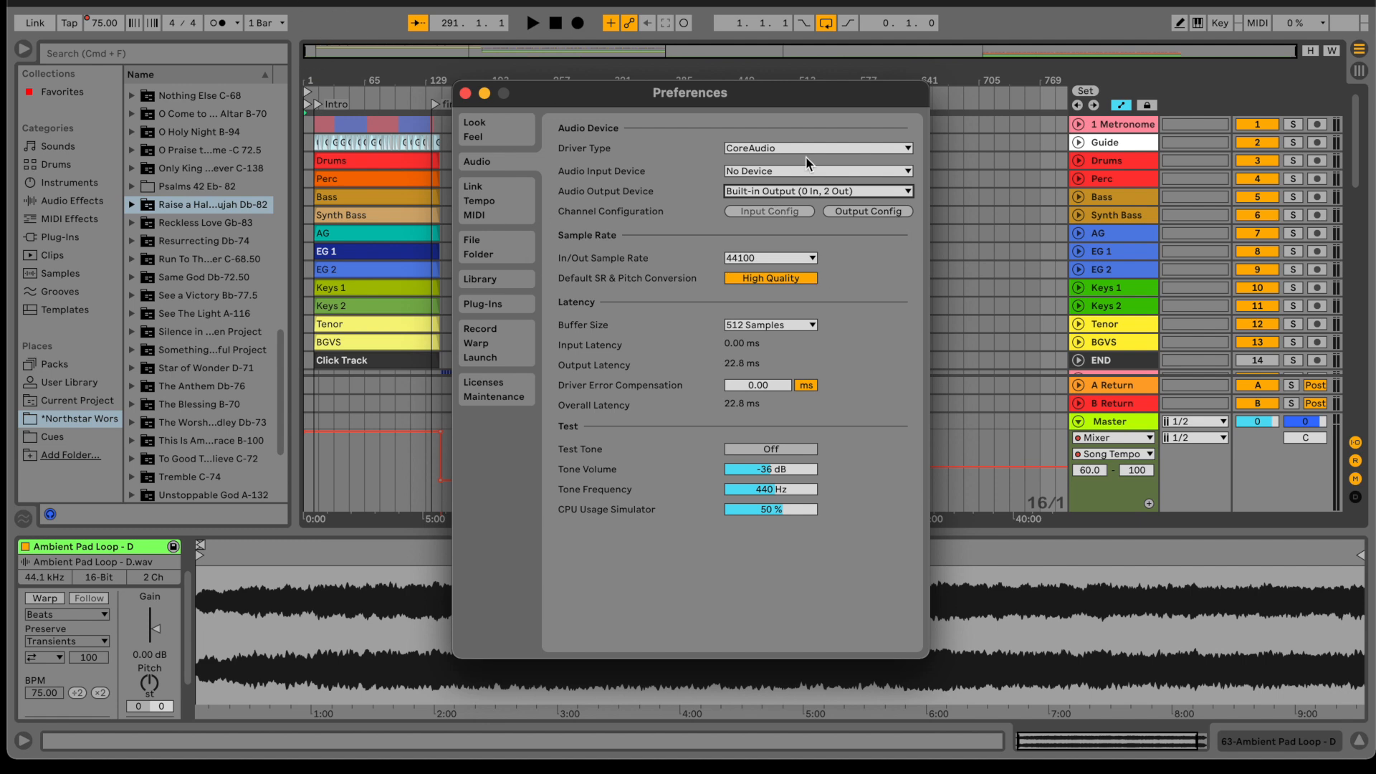
pyautogui.click(800, 190)
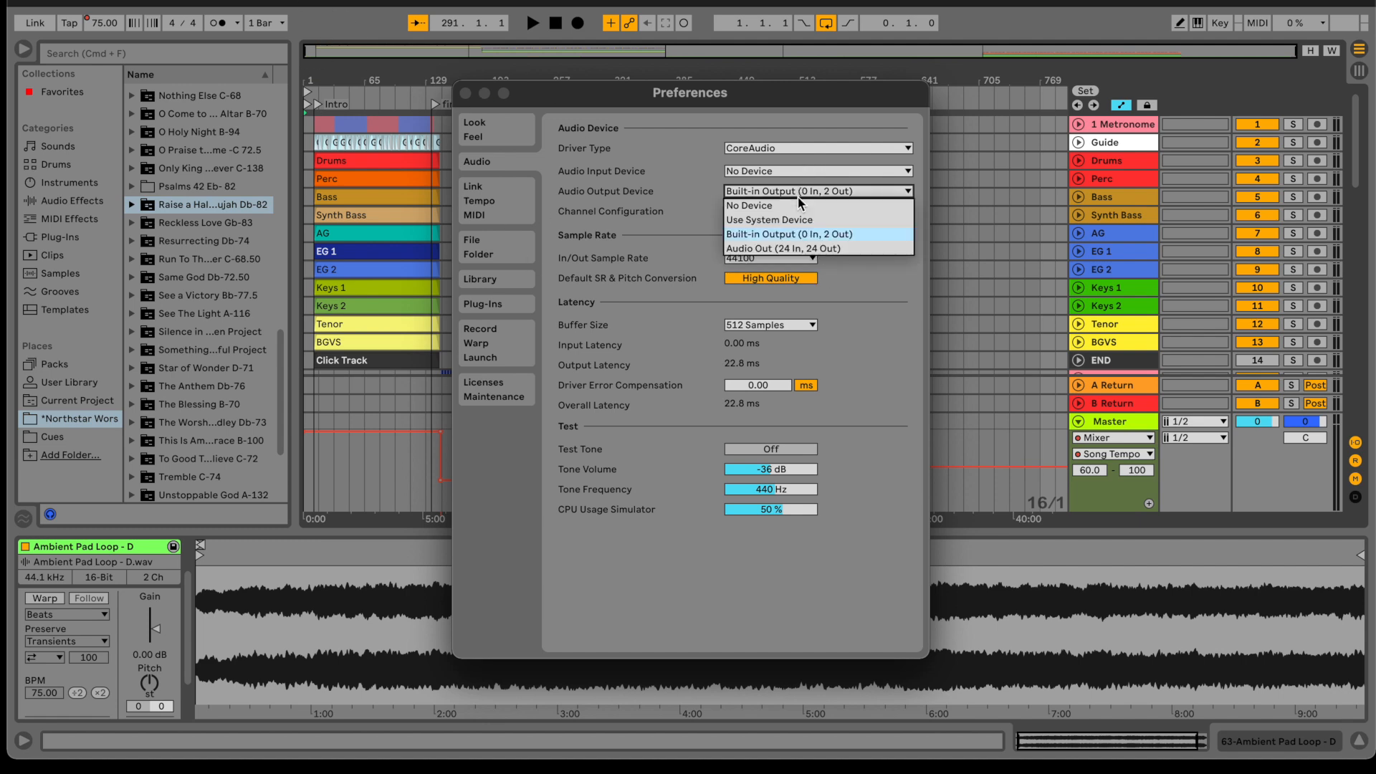
pyautogui.click(765, 247)
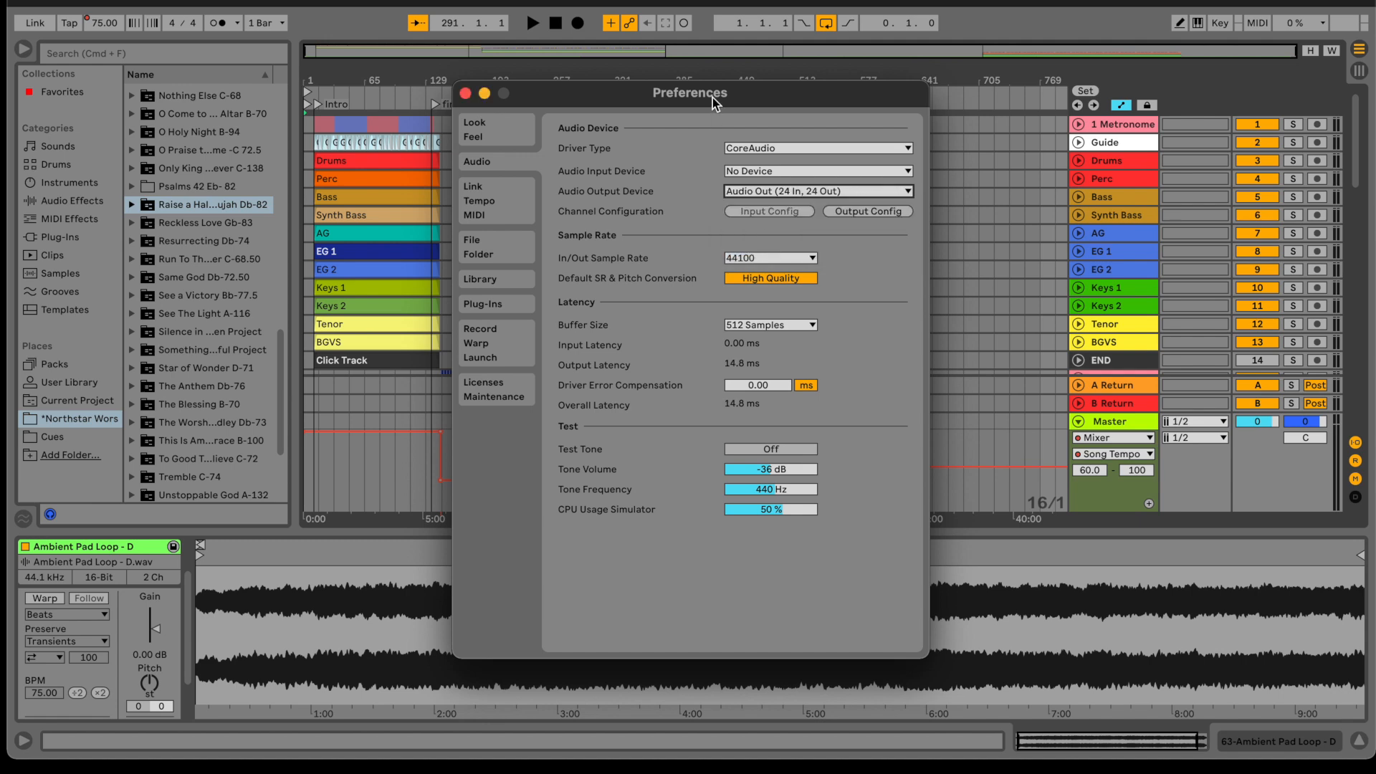
pyautogui.click(465, 93)
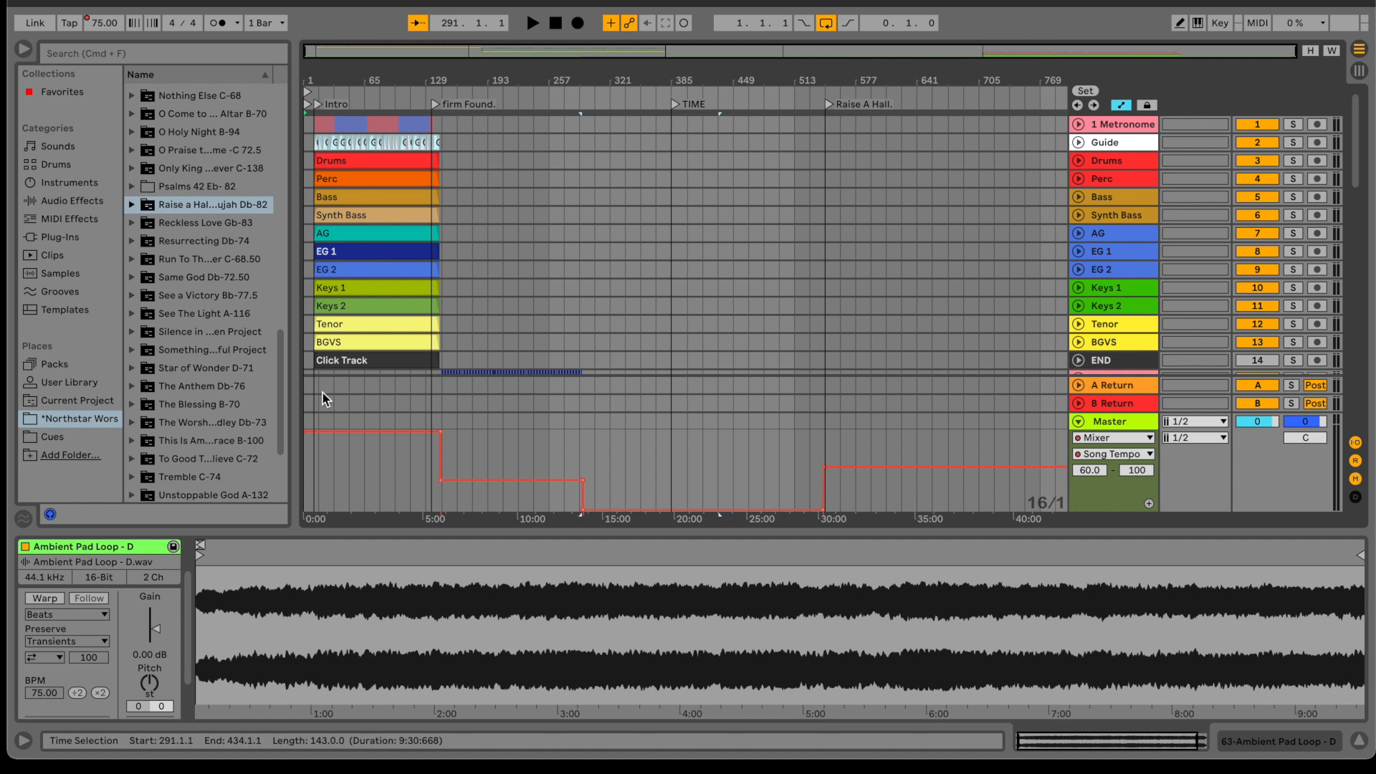
# - Route all tracks from 1-MetronomeUp through 63-Ambient Pad Loop to Ext. Out on output channel 2
pyautogui.click(1128, 125)
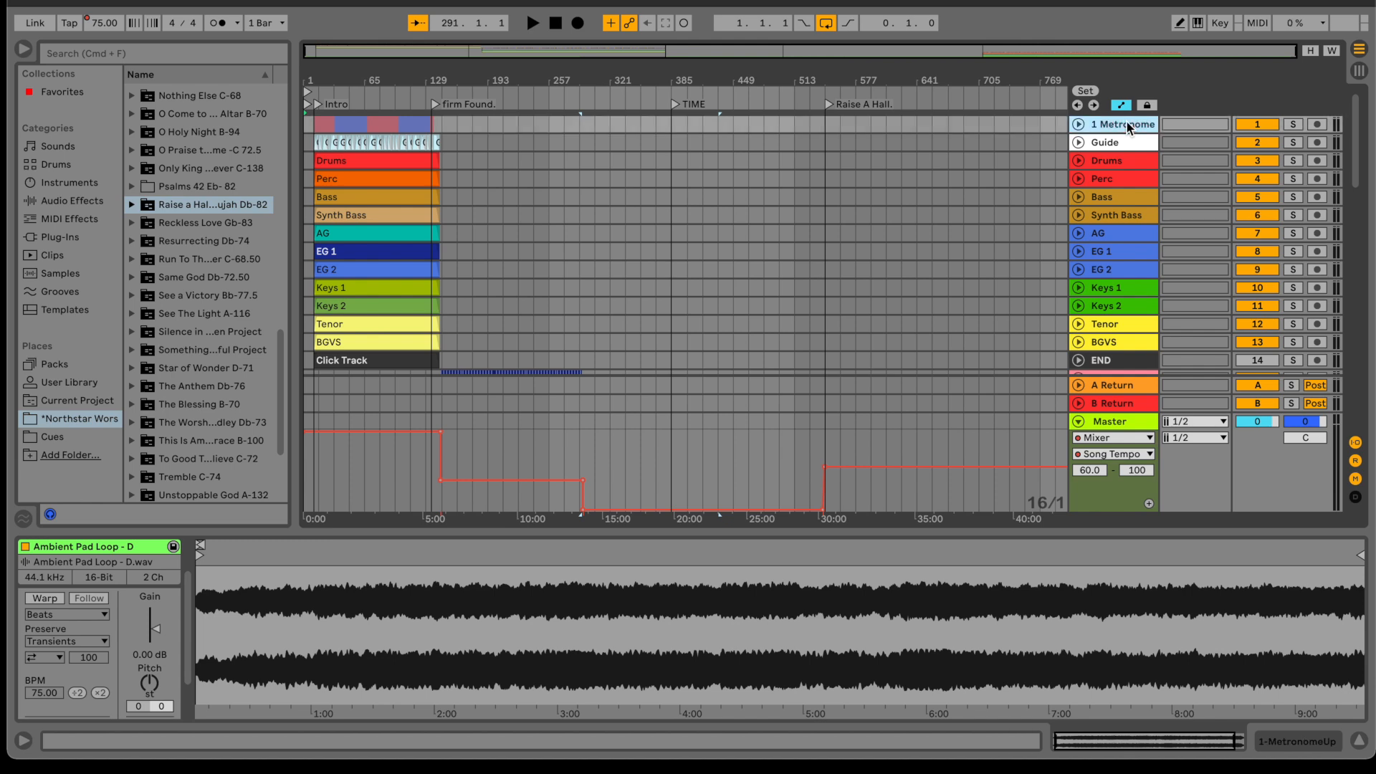
pyautogui.hotkey('shift', 'Down')
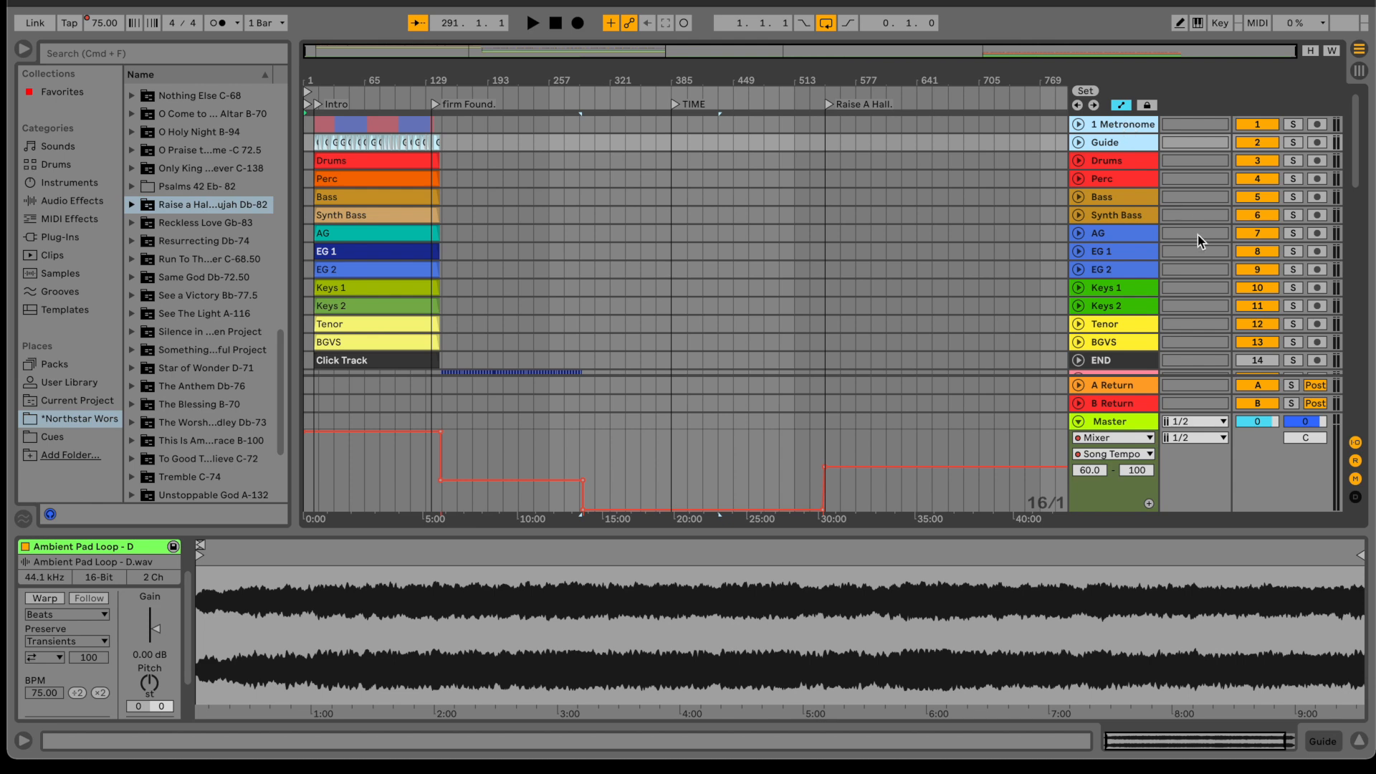
pyautogui.click(1122, 141)
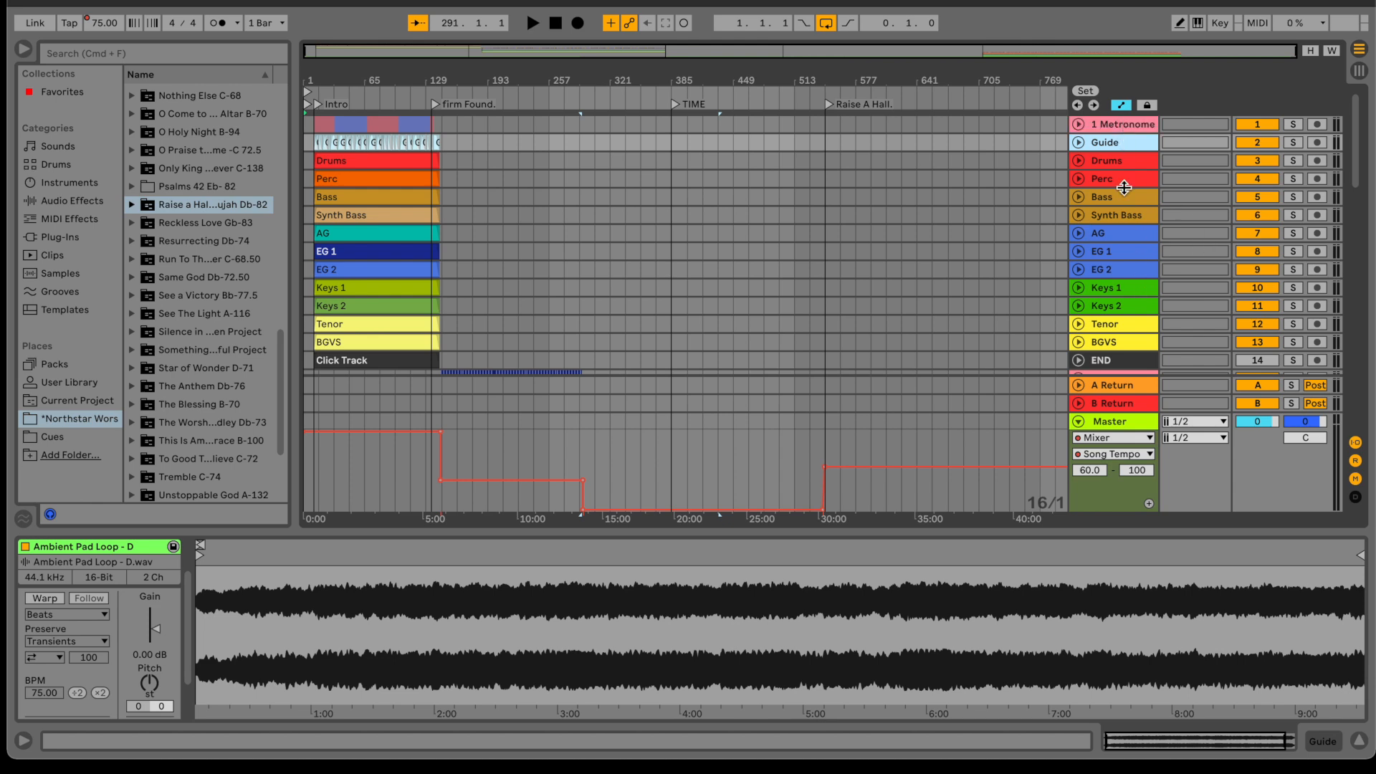
pyautogui.scroll(-15, 1133, 183)
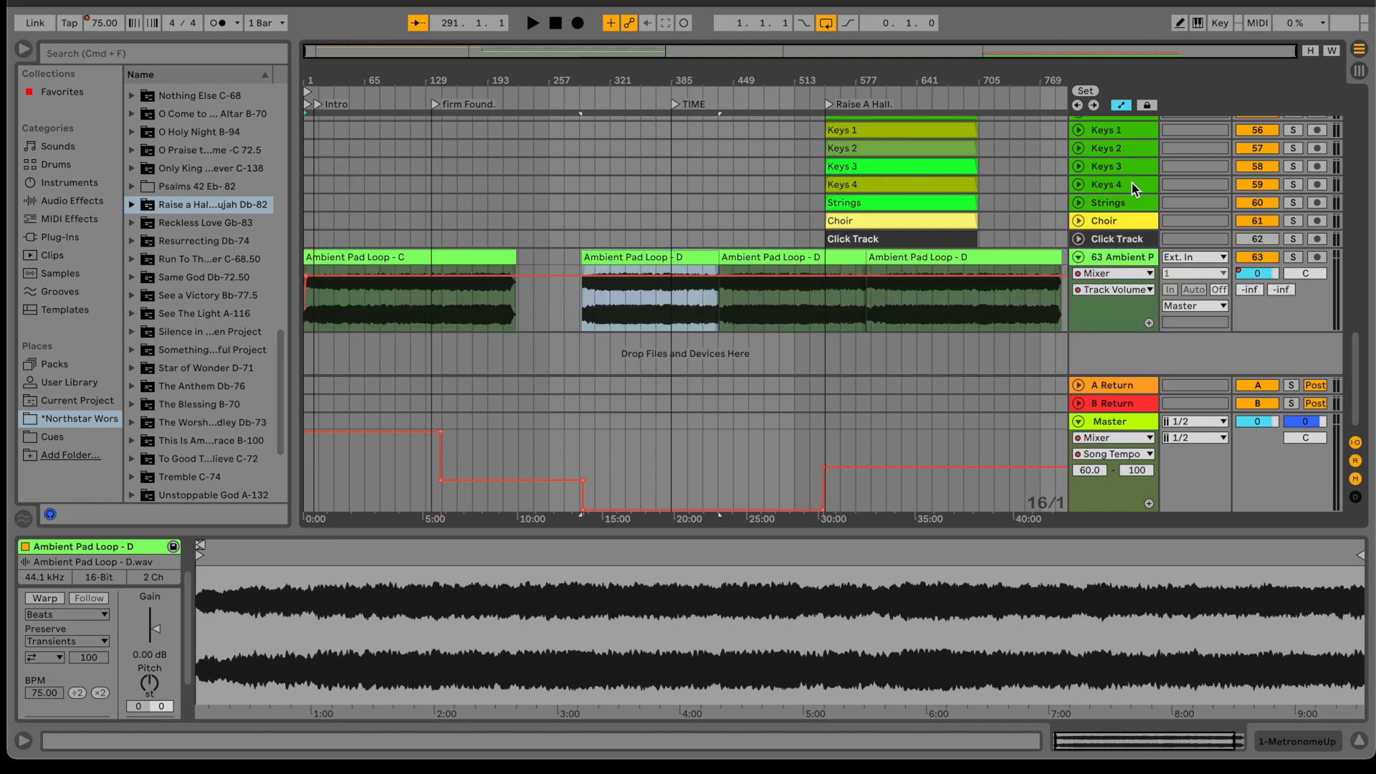
pyautogui.click(1079, 256)
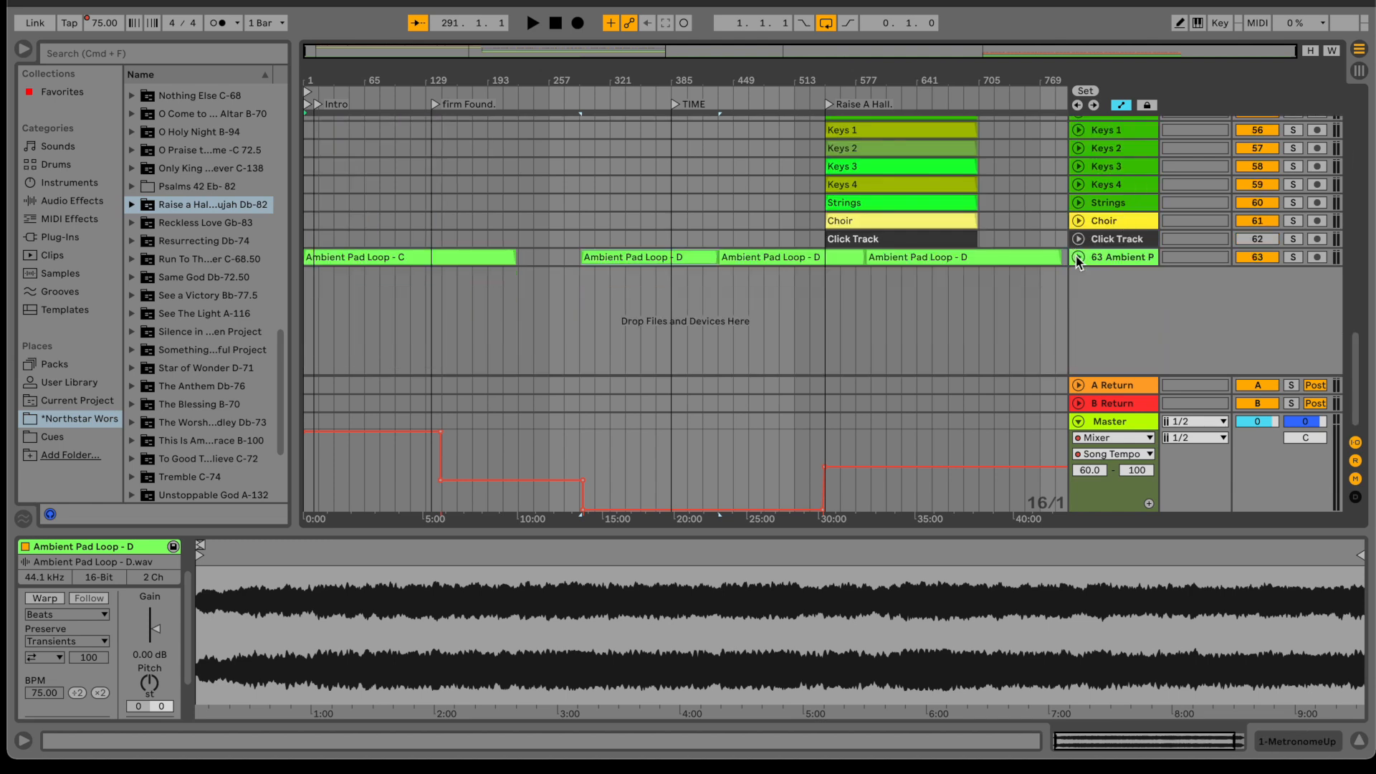
pyautogui.keyDown('shift'); pyautogui.click(1123, 259); pyautogui.keyUp('shift')
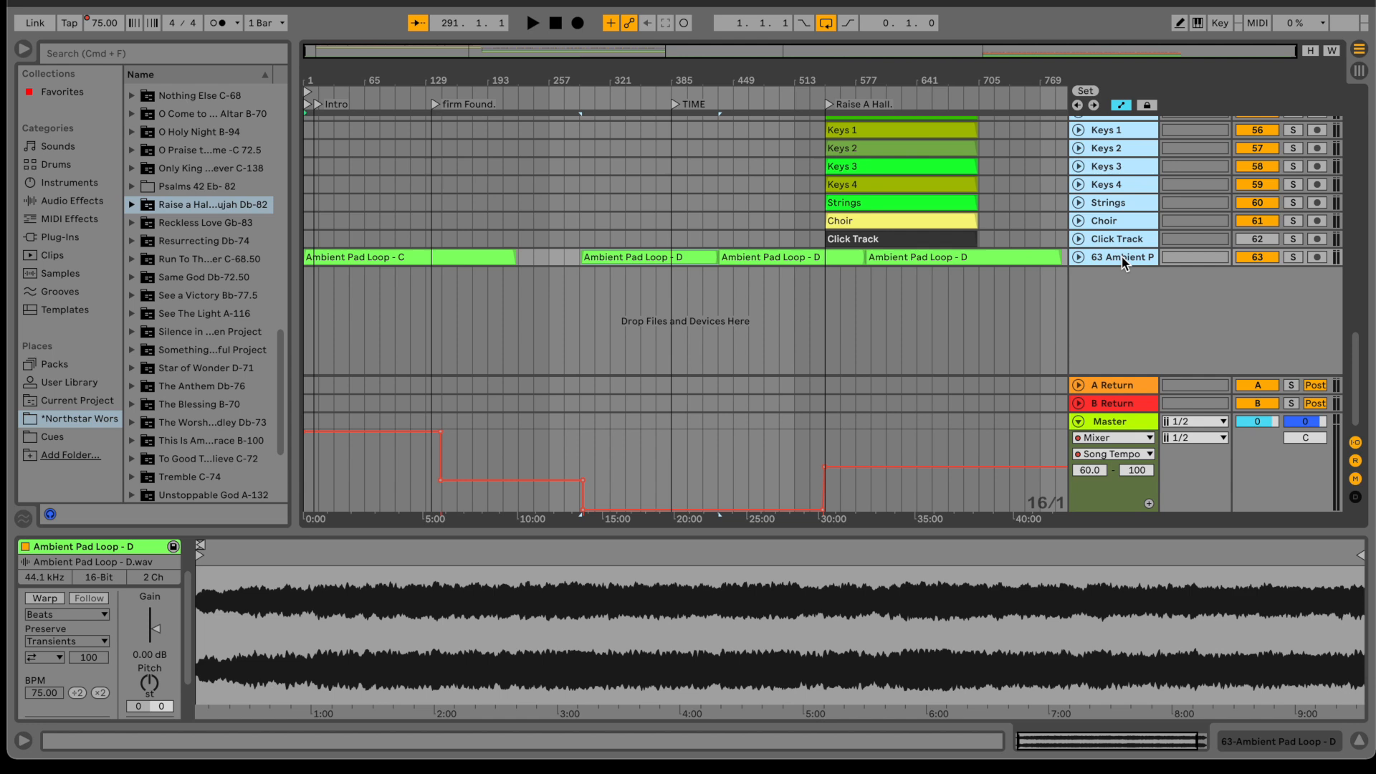
pyautogui.click(1078, 257)
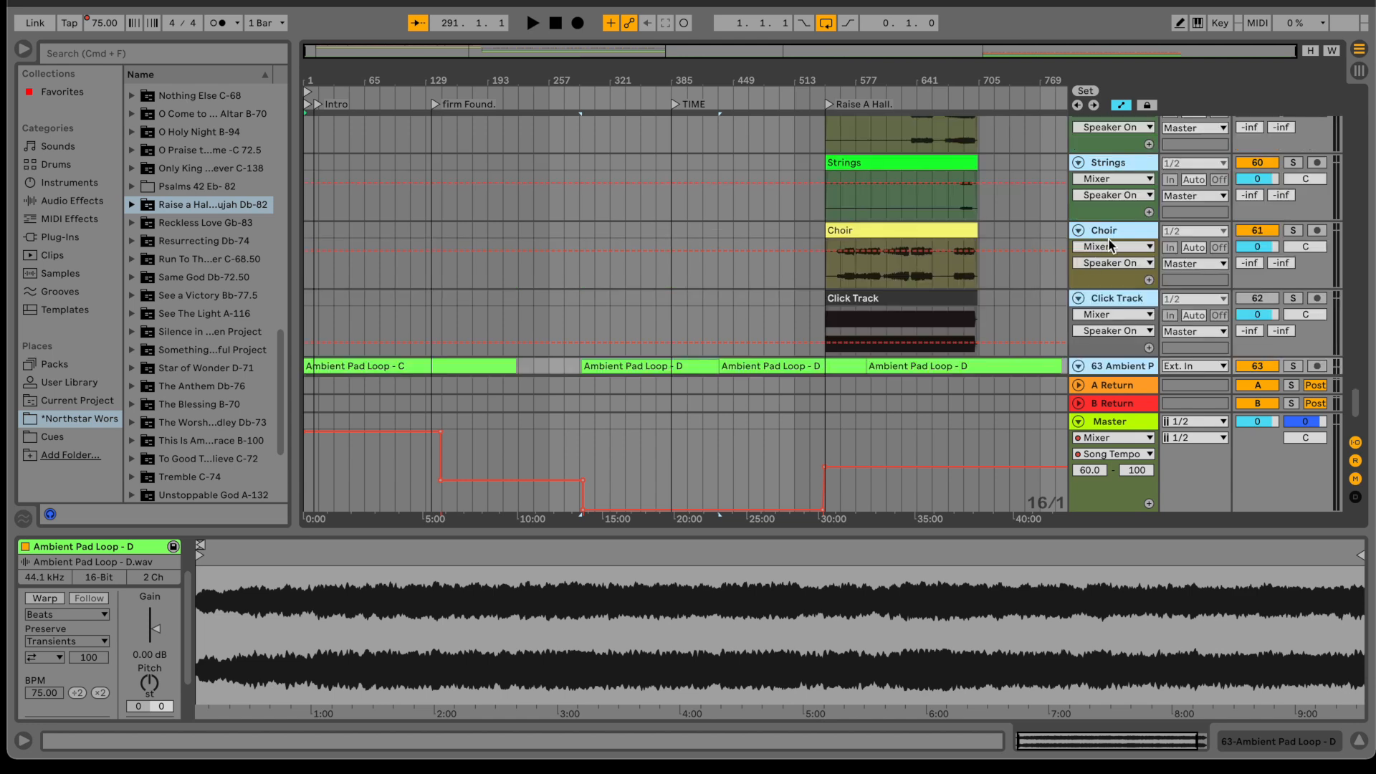
pyautogui.click(1188, 264)
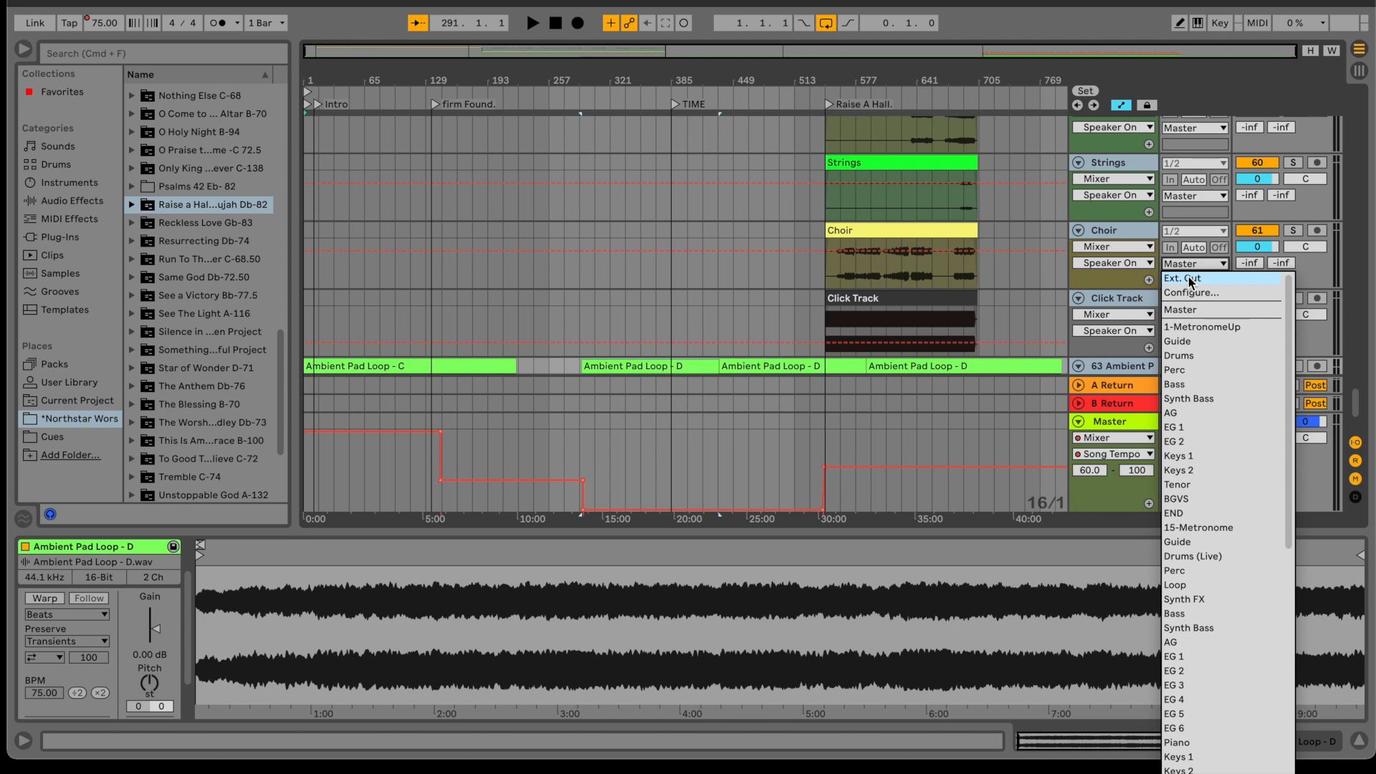
pyautogui.click(1190, 279)
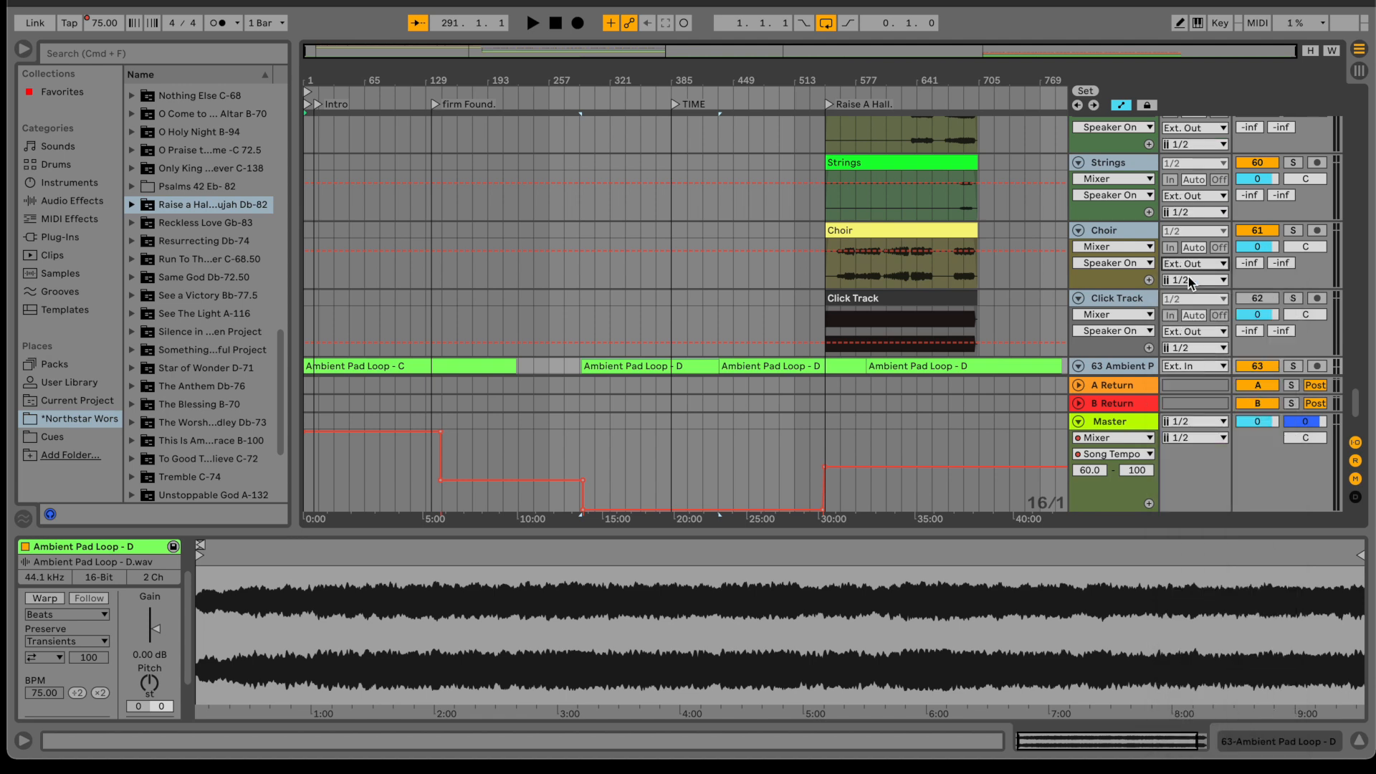
pyautogui.click(1192, 280)
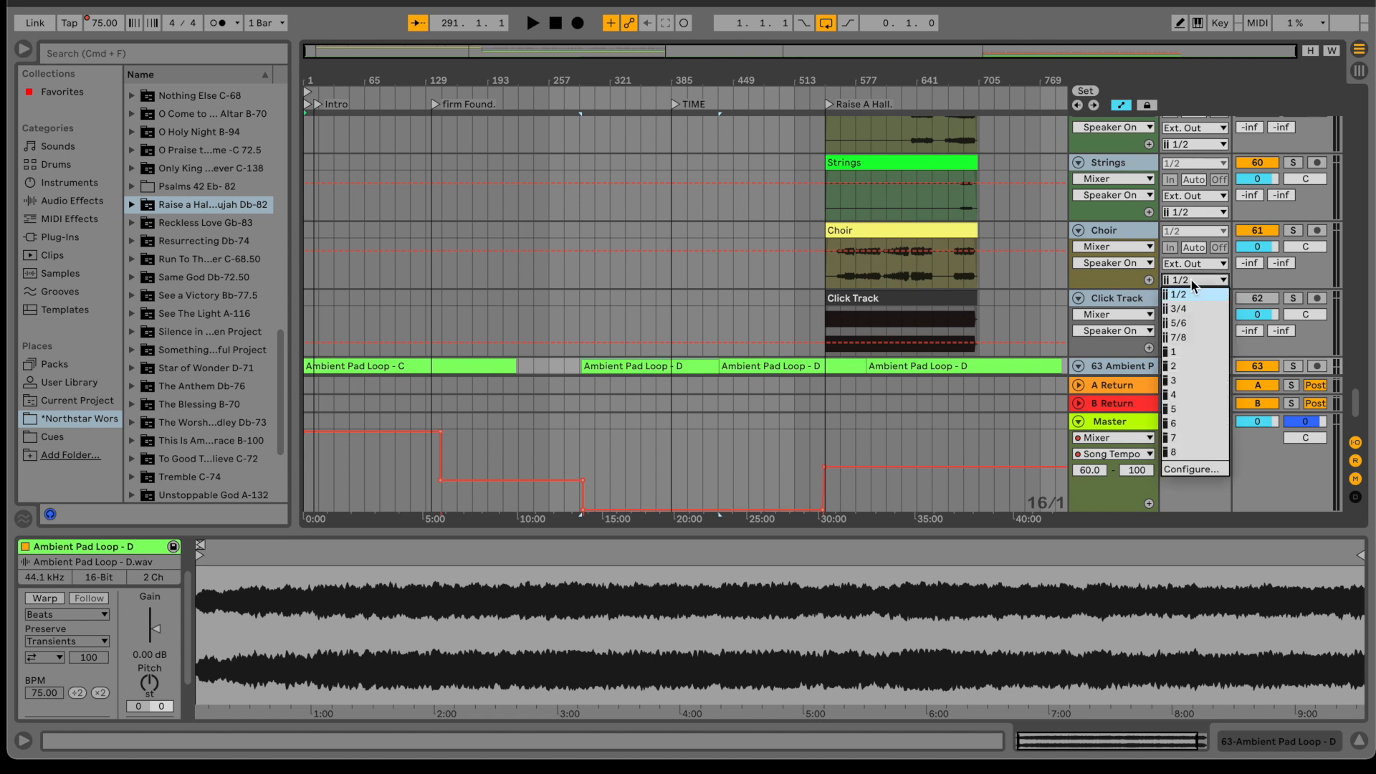
pyautogui.click(1183, 364)
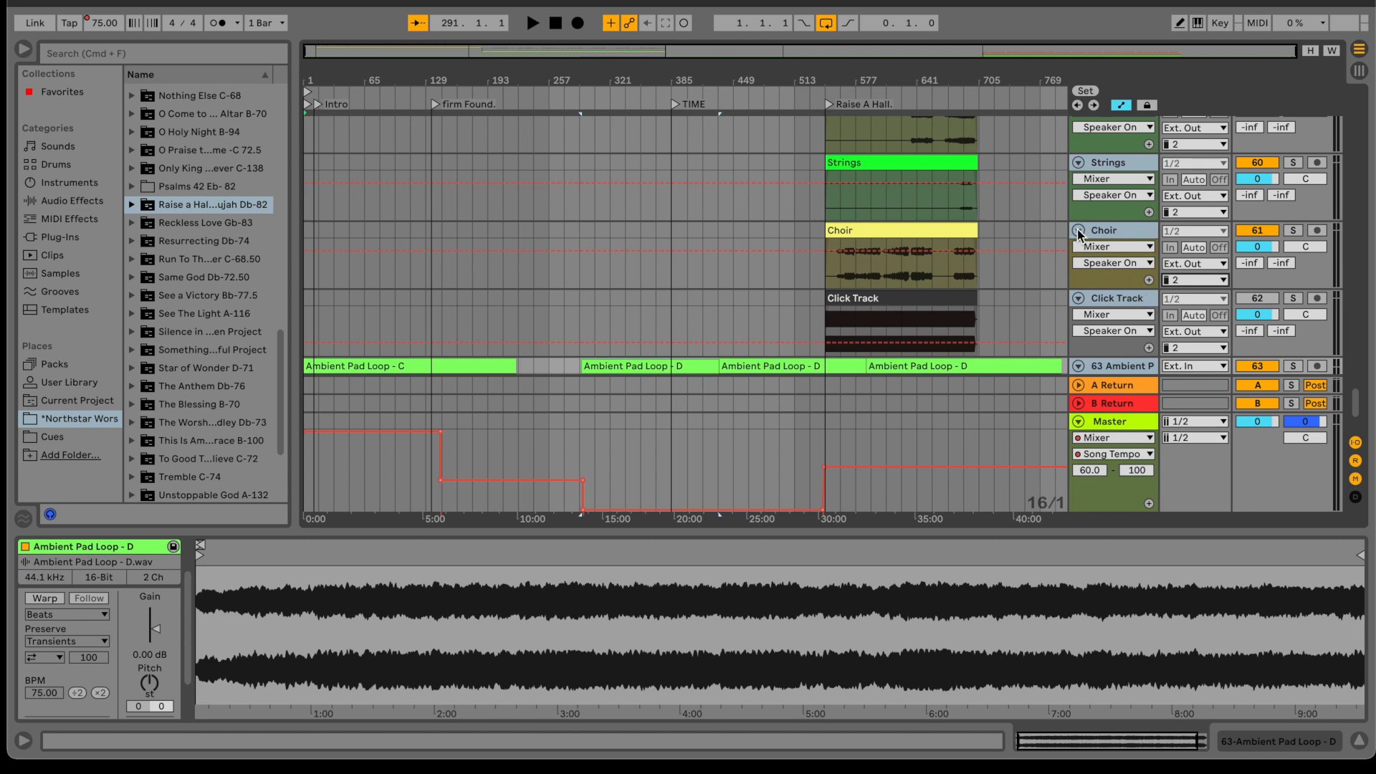
# - Fold all the selected tracks back to their compact height
pyautogui.press('Delete')
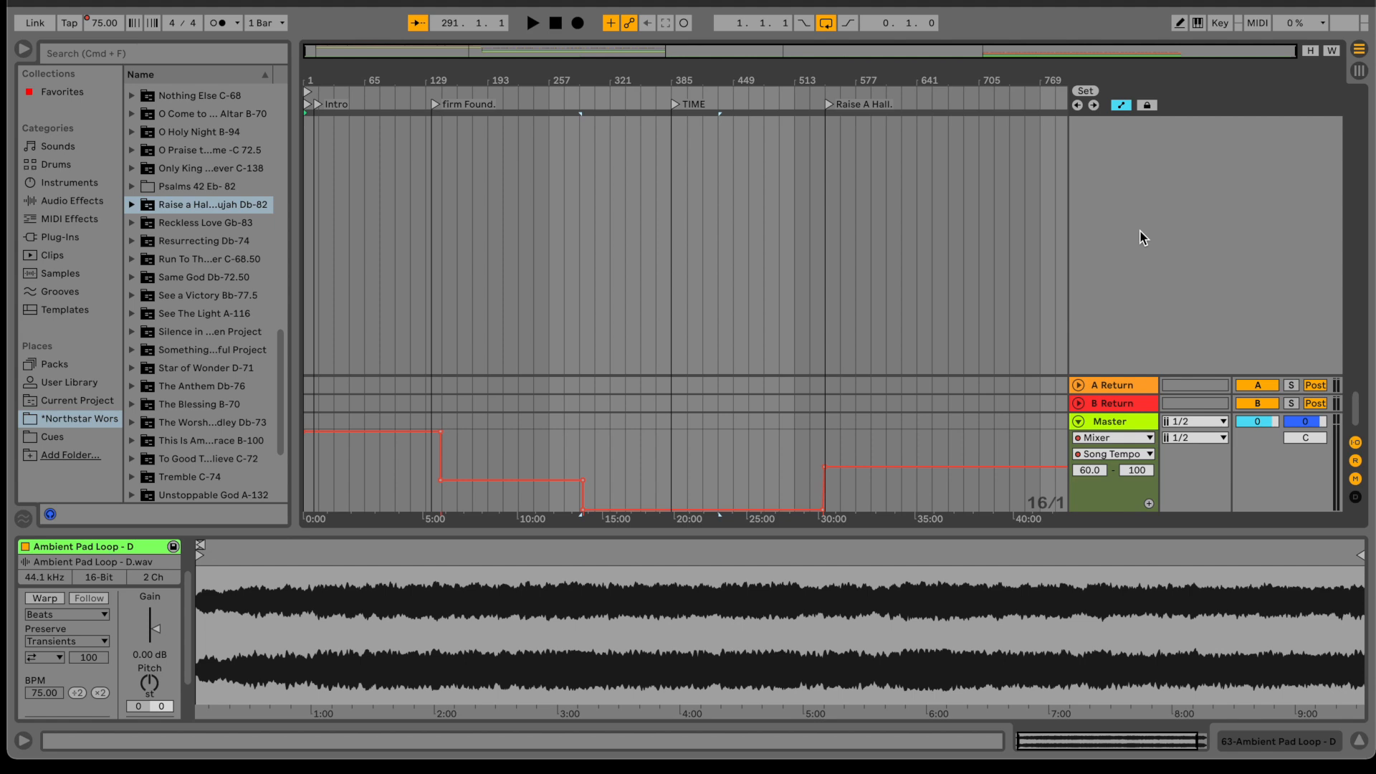
pyautogui.press('super+z')
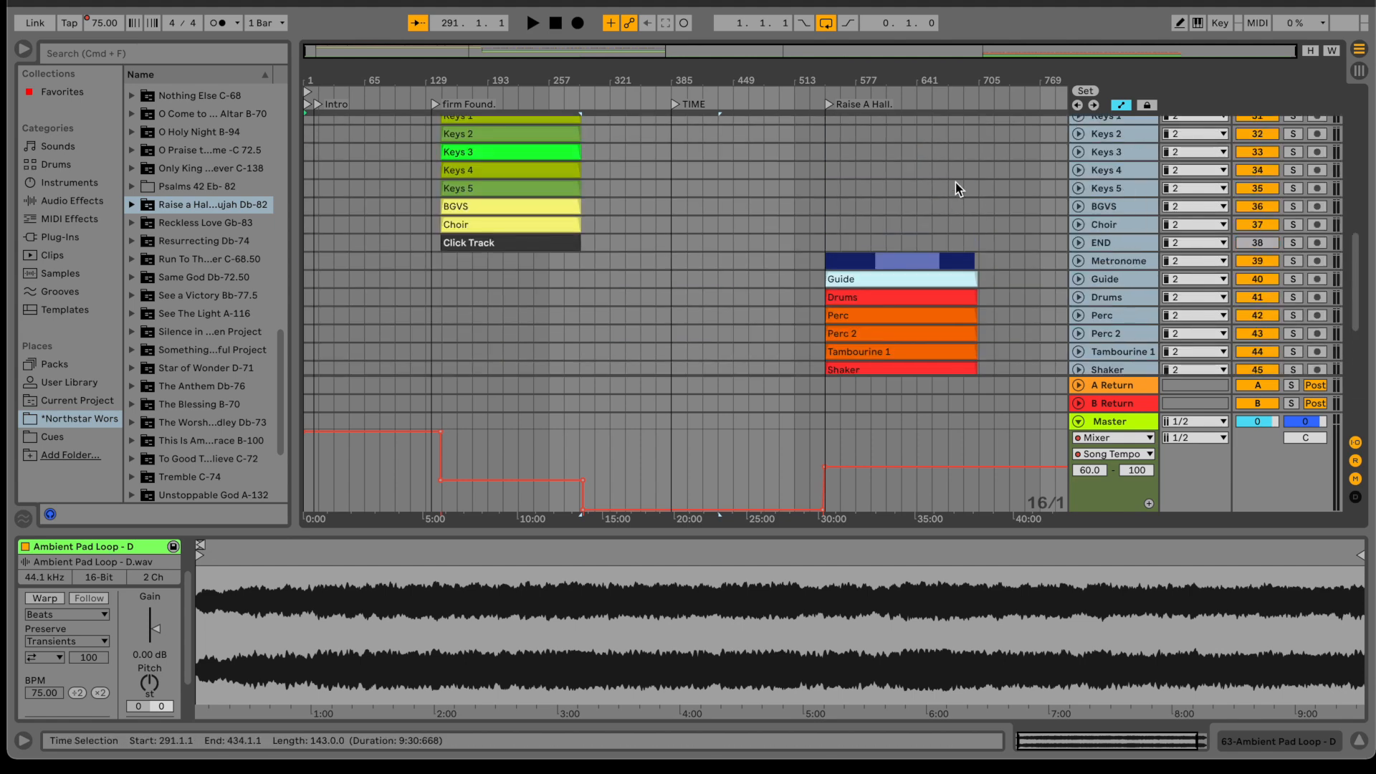
pyautogui.scroll(10, 1192, 255)
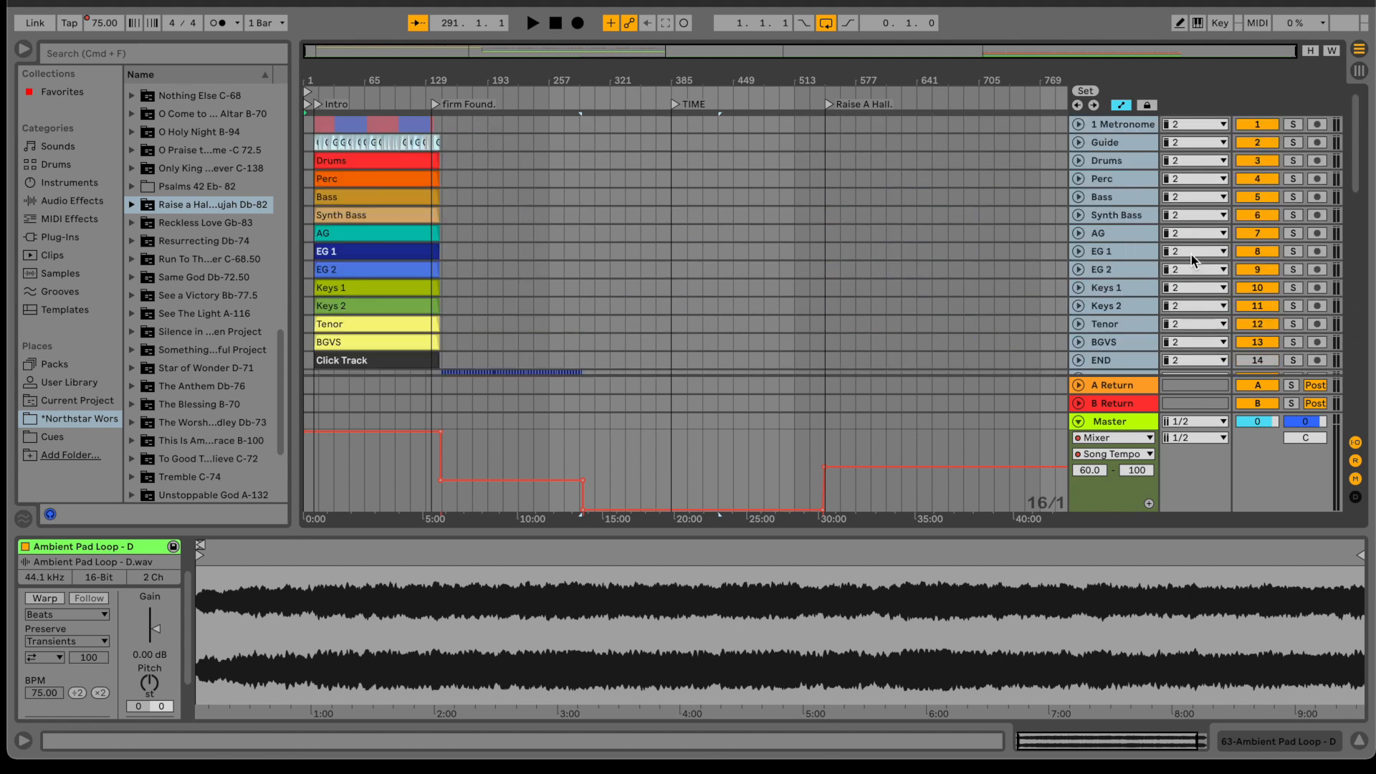
# - Set the output channel of the first song's metronome and Guide tracks (1 and 2) to 1
pyautogui.click(1126, 121)
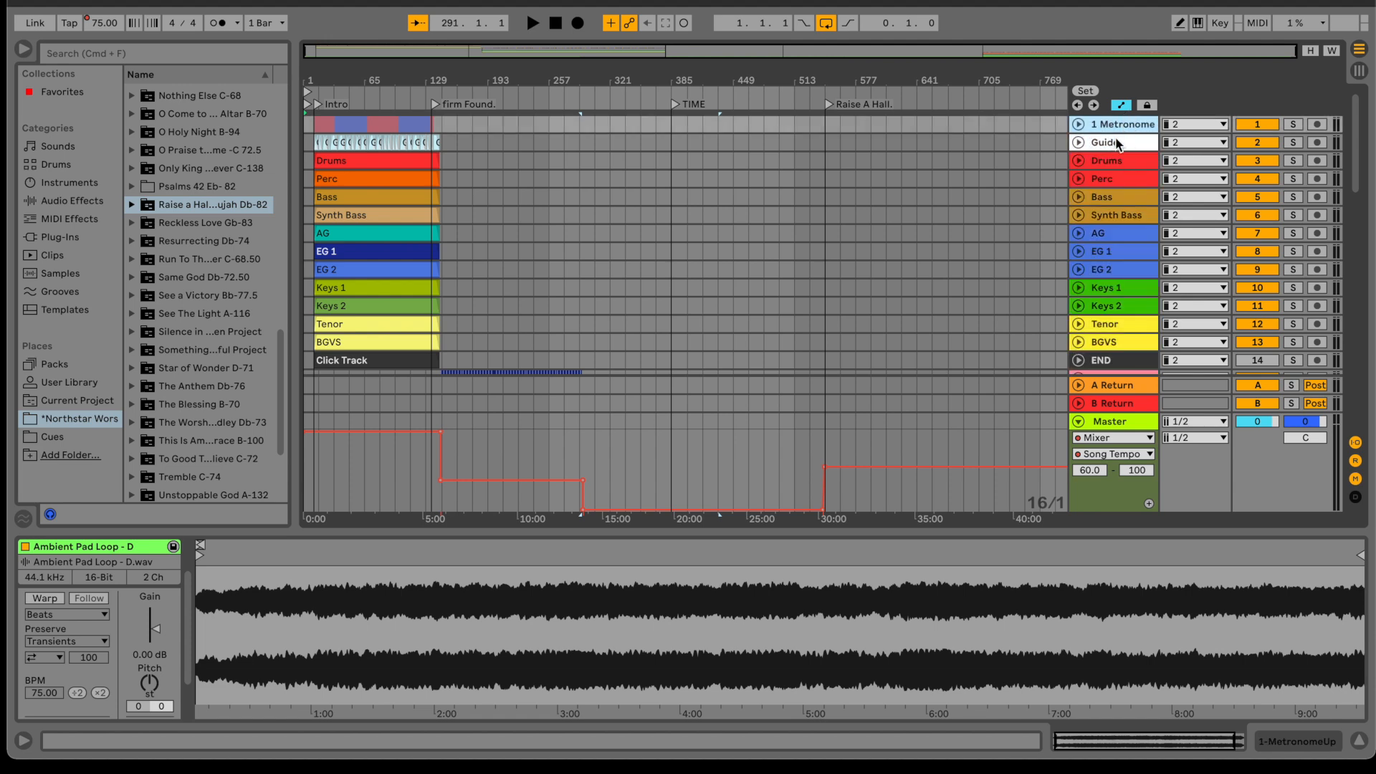
pyautogui.click(1121, 274)
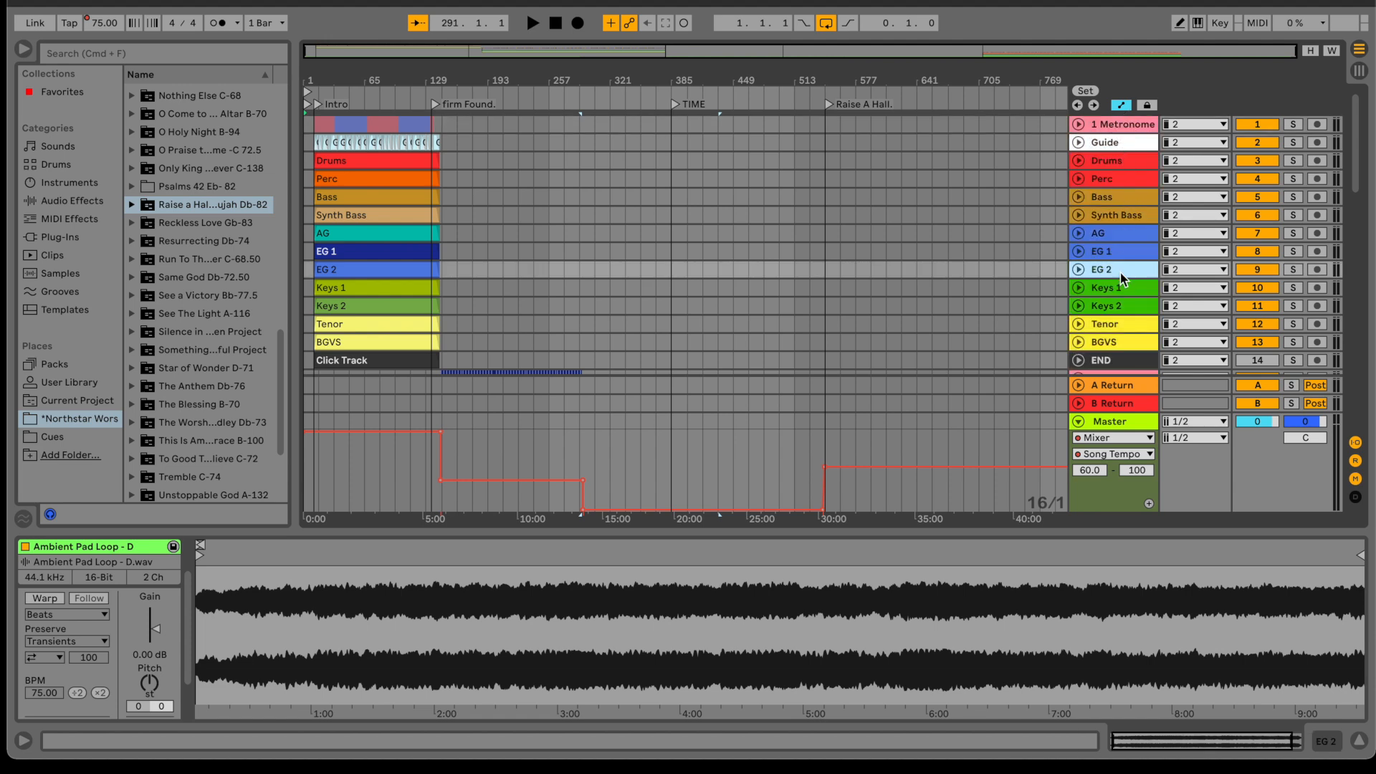
pyautogui.click(1125, 127)
pyautogui.hotkey('shift', 'Down')
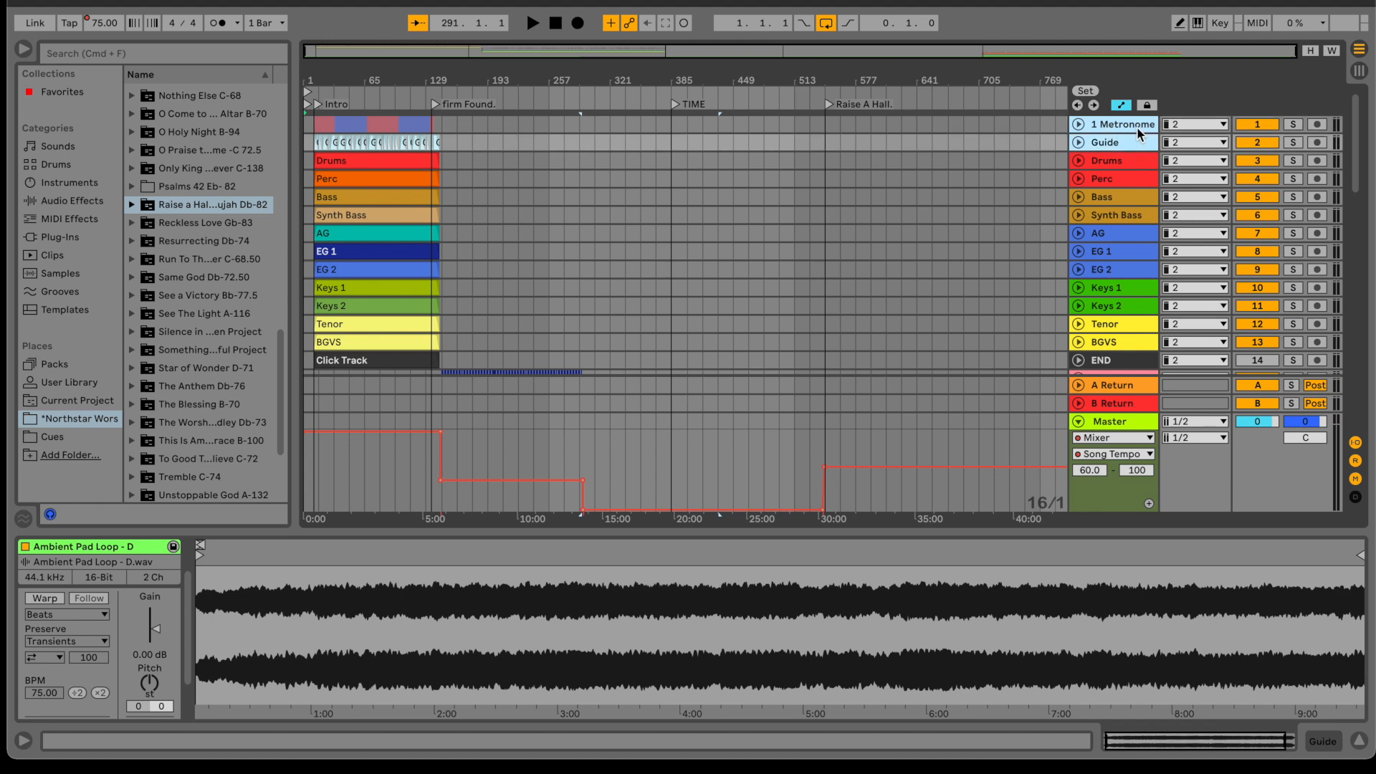
pyautogui.click(1199, 126)
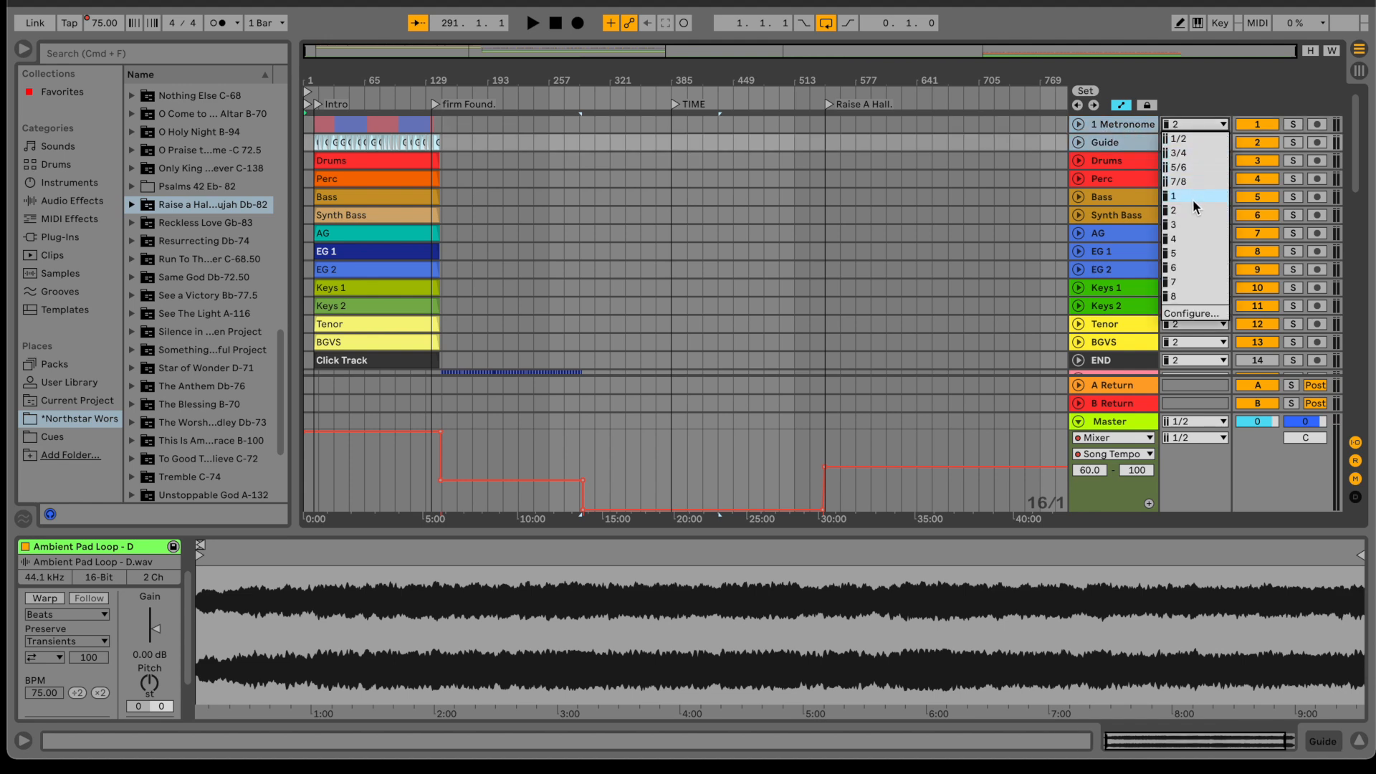
pyautogui.click(1193, 195)
# - Set the output channel of the Firm Foundation song's metronome and Guide tracks (15 and 16) to 1
pyautogui.scroll(-5, 1133, 200)
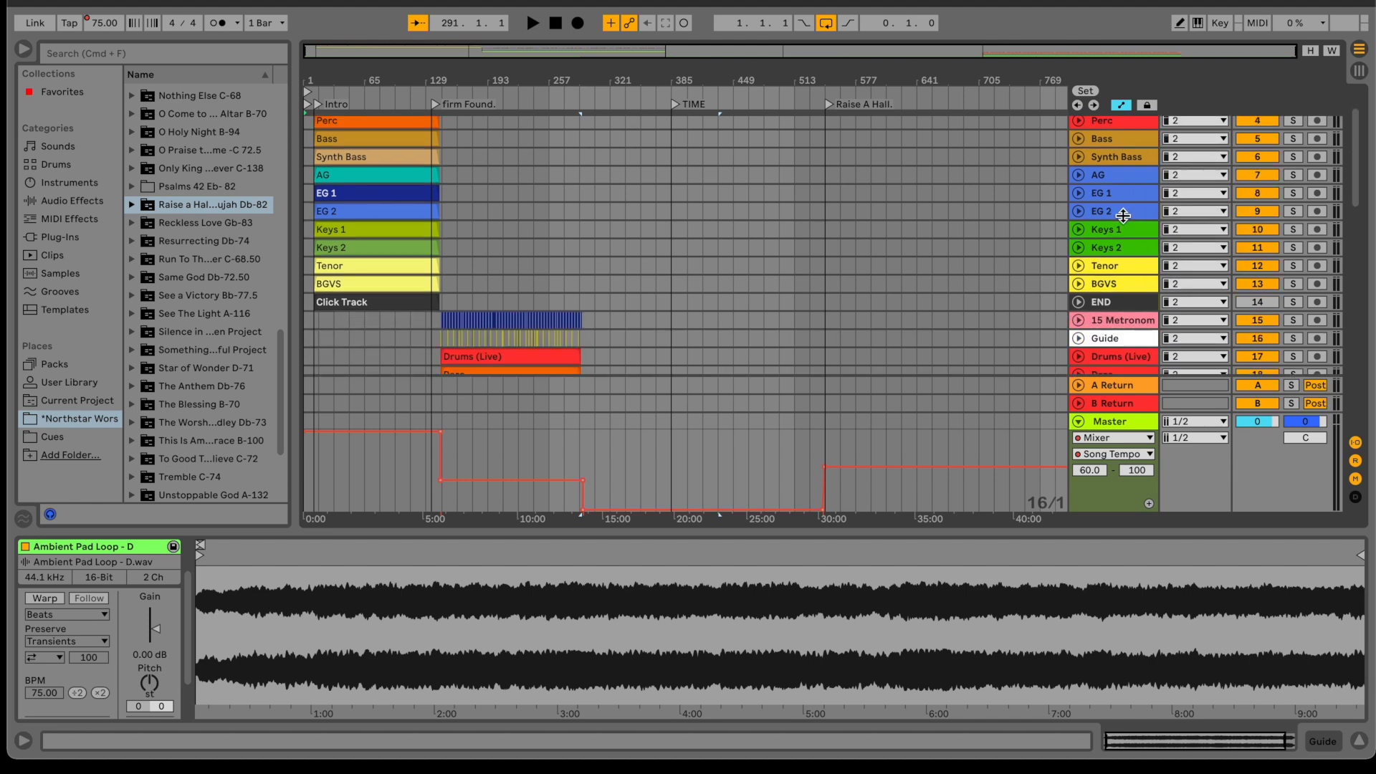
pyautogui.click(1124, 217)
pyautogui.keyDown('shift'); pyautogui.click(1124, 231); pyautogui.keyUp('shift')
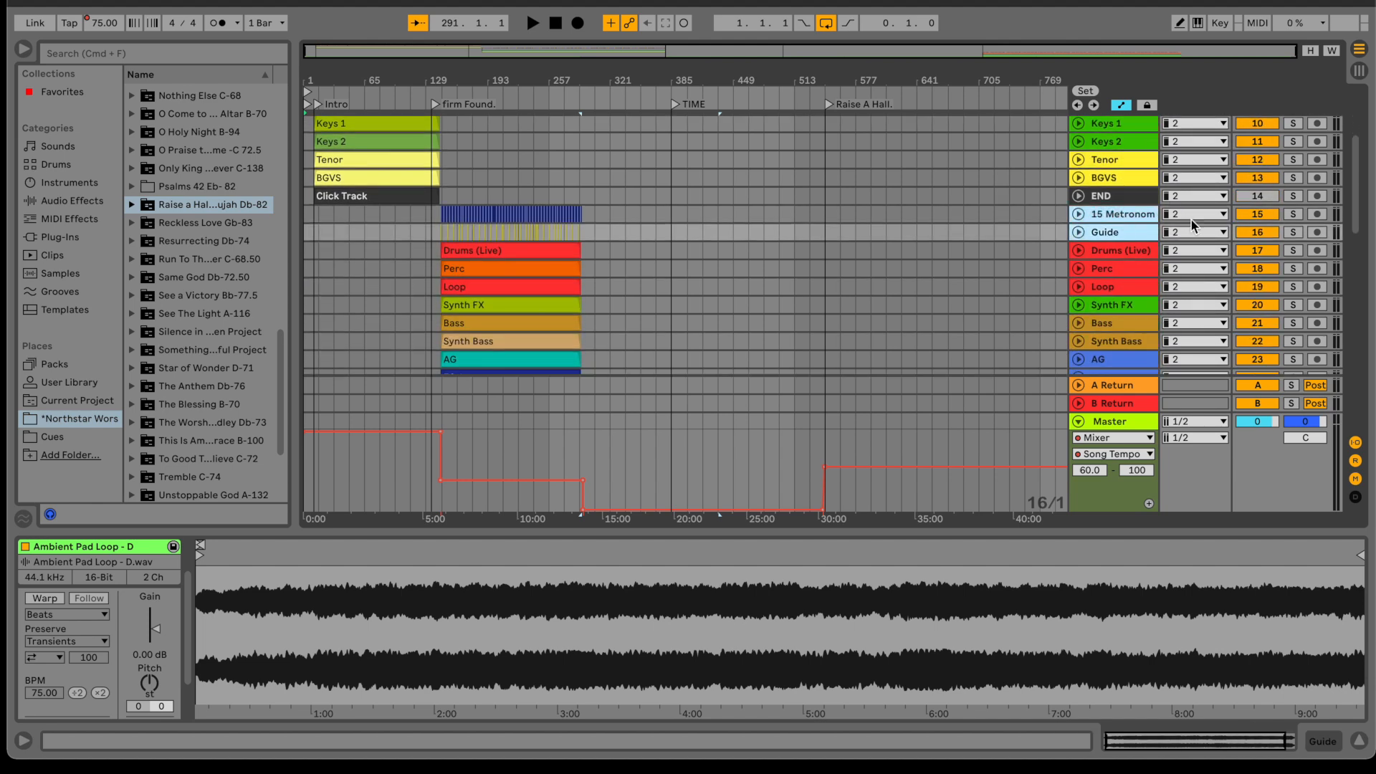
pyautogui.click(1195, 215)
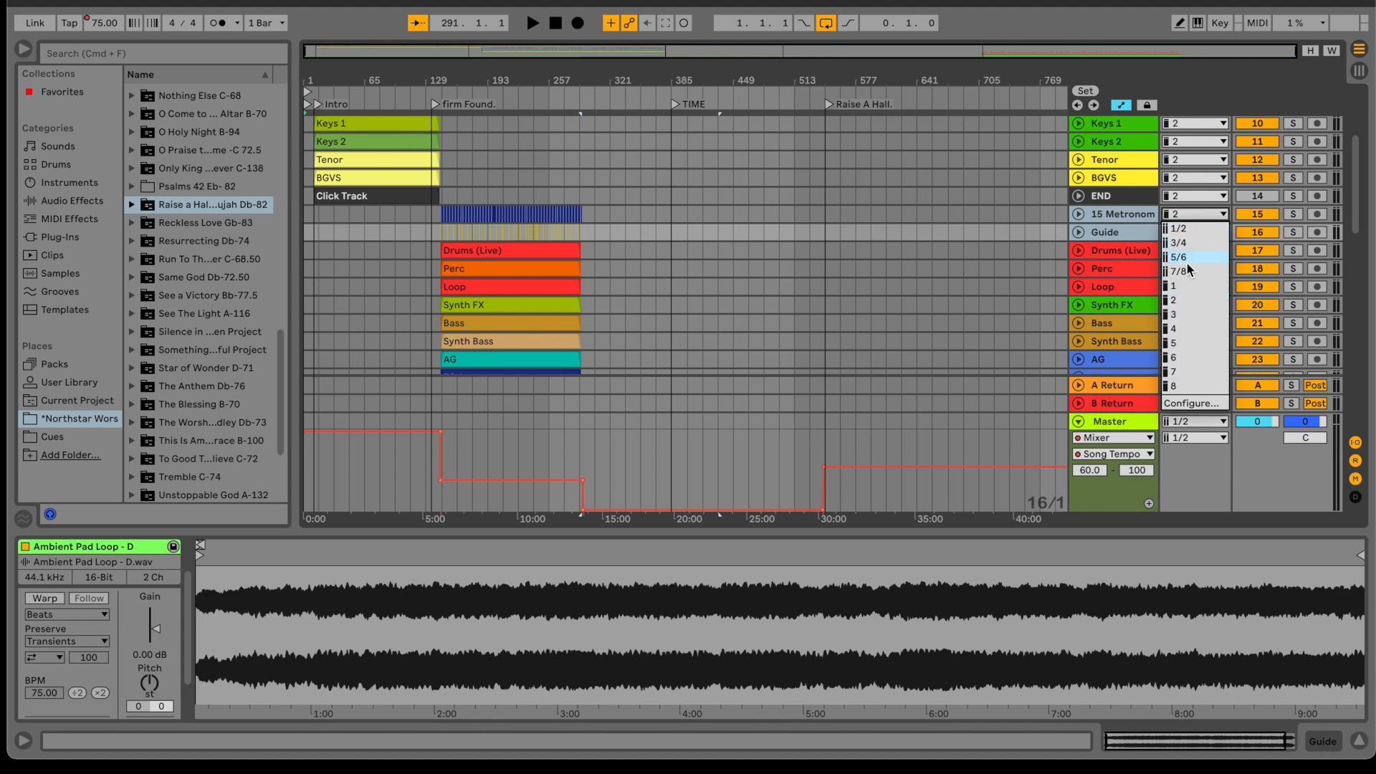
pyautogui.click(1182, 286)
# - Set the output channel of the Raise A Hallelujah song's Metronome and Guide tracks (39 and 40) to 1
pyautogui.scroll(-10, 1150, 283)
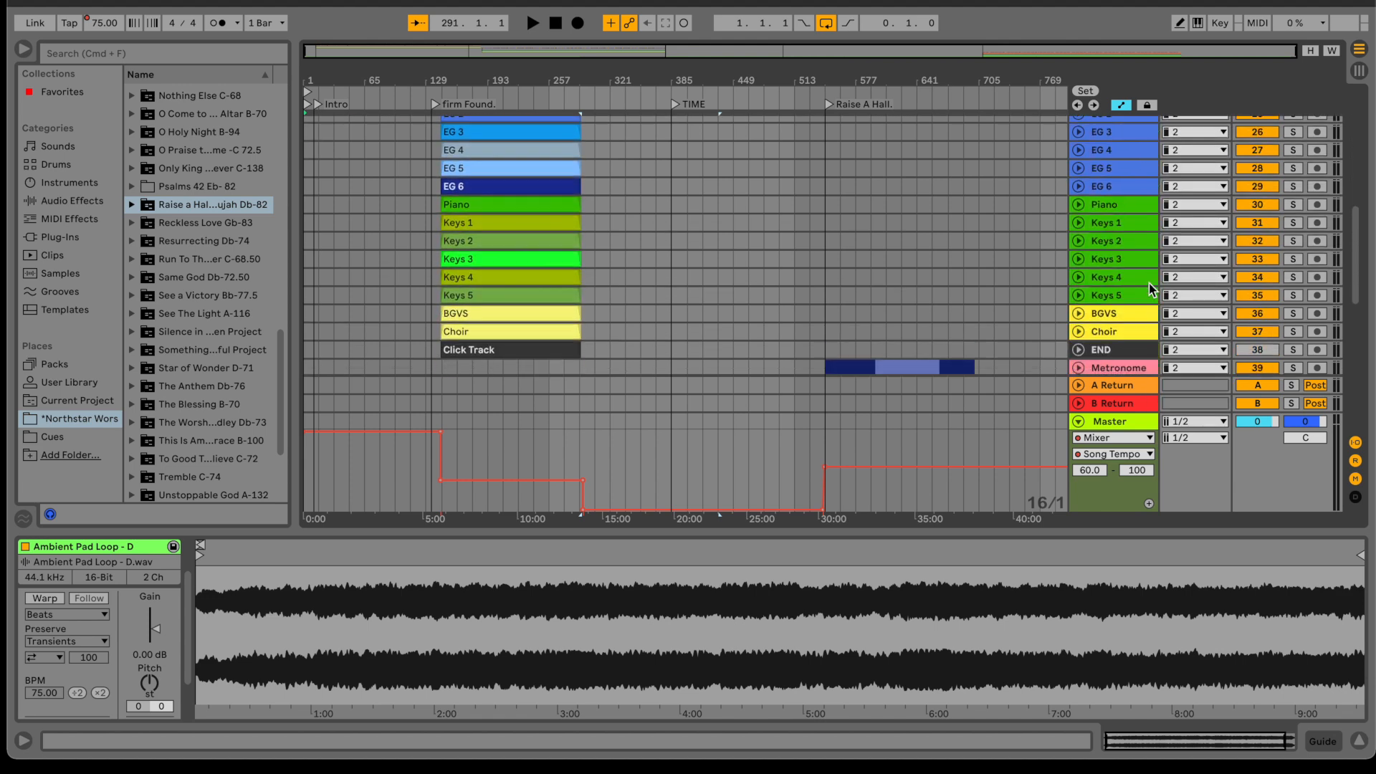
pyautogui.click(1150, 286)
pyautogui.keyDown('shift'); pyautogui.click(1132, 301); pyautogui.keyUp('shift')
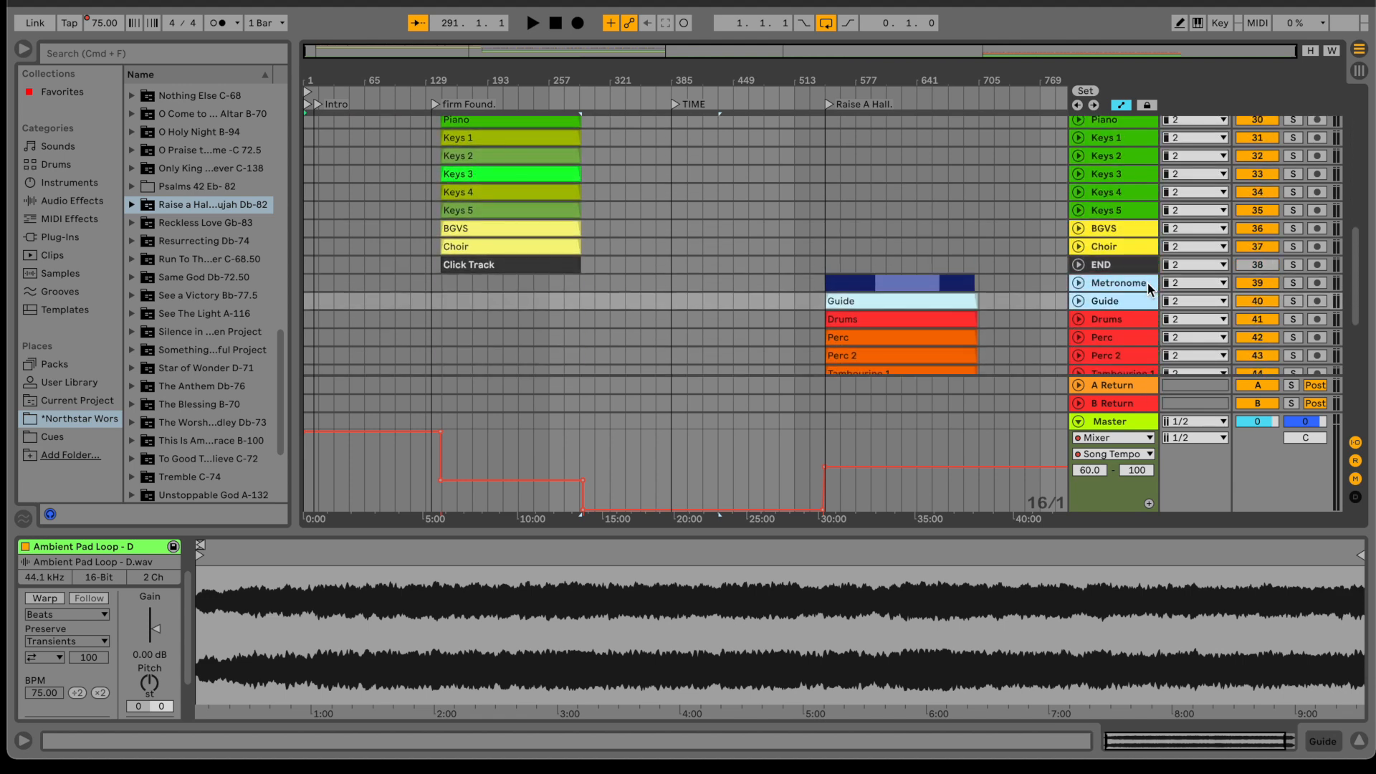
pyautogui.click(1196, 283)
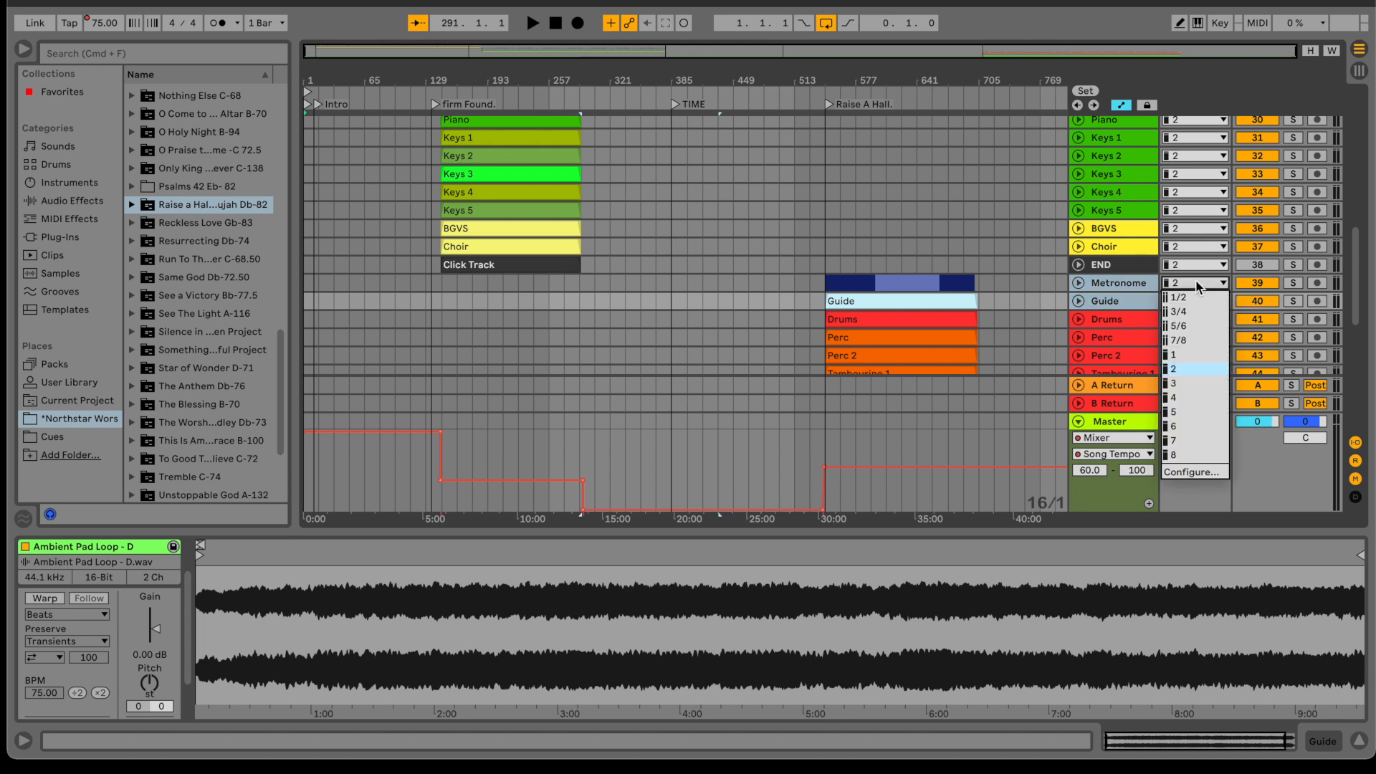
pyautogui.click(1186, 356)
pyautogui.click(1143, 226)
# - Mute the first song's Drums, Bass and AG tracks (3, 5 and 7)
pyautogui.scroll(10, 1143, 224)
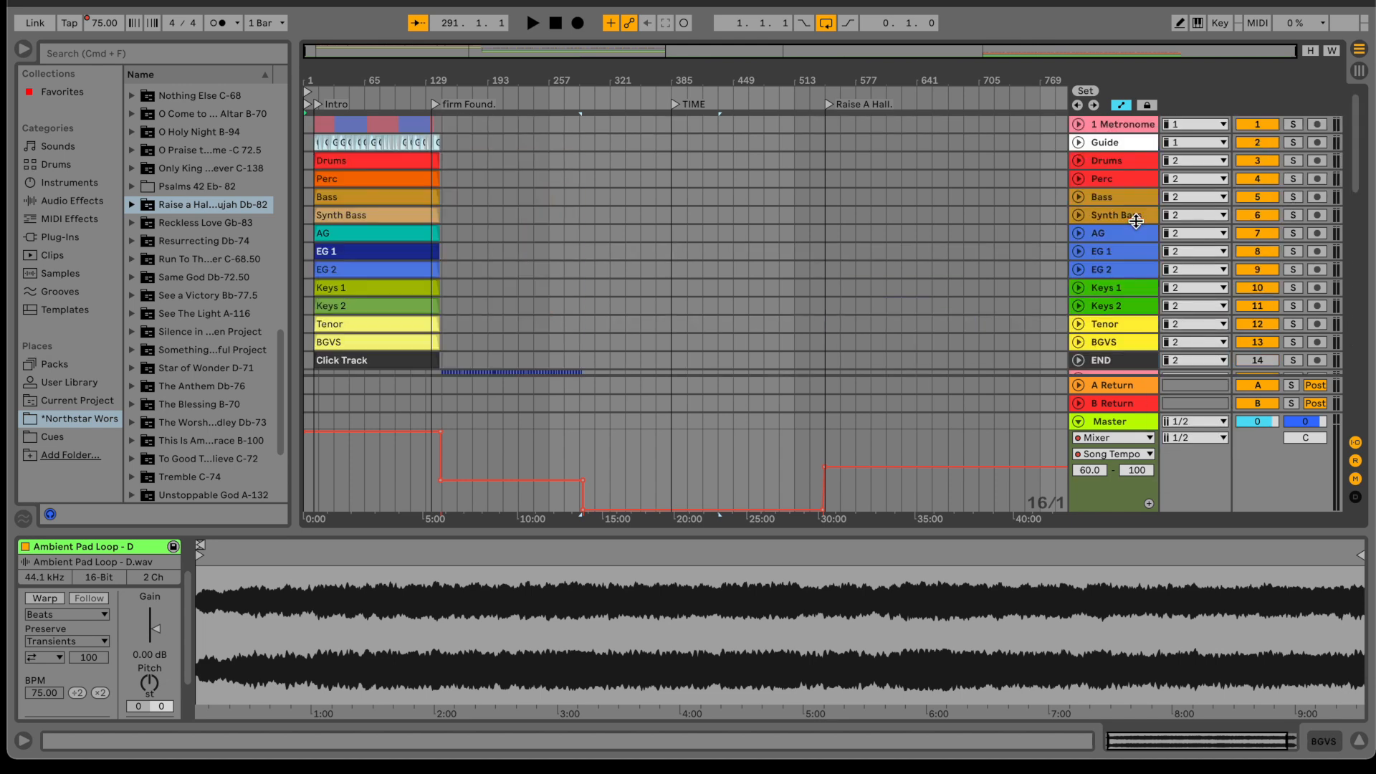
pyautogui.click(1258, 163)
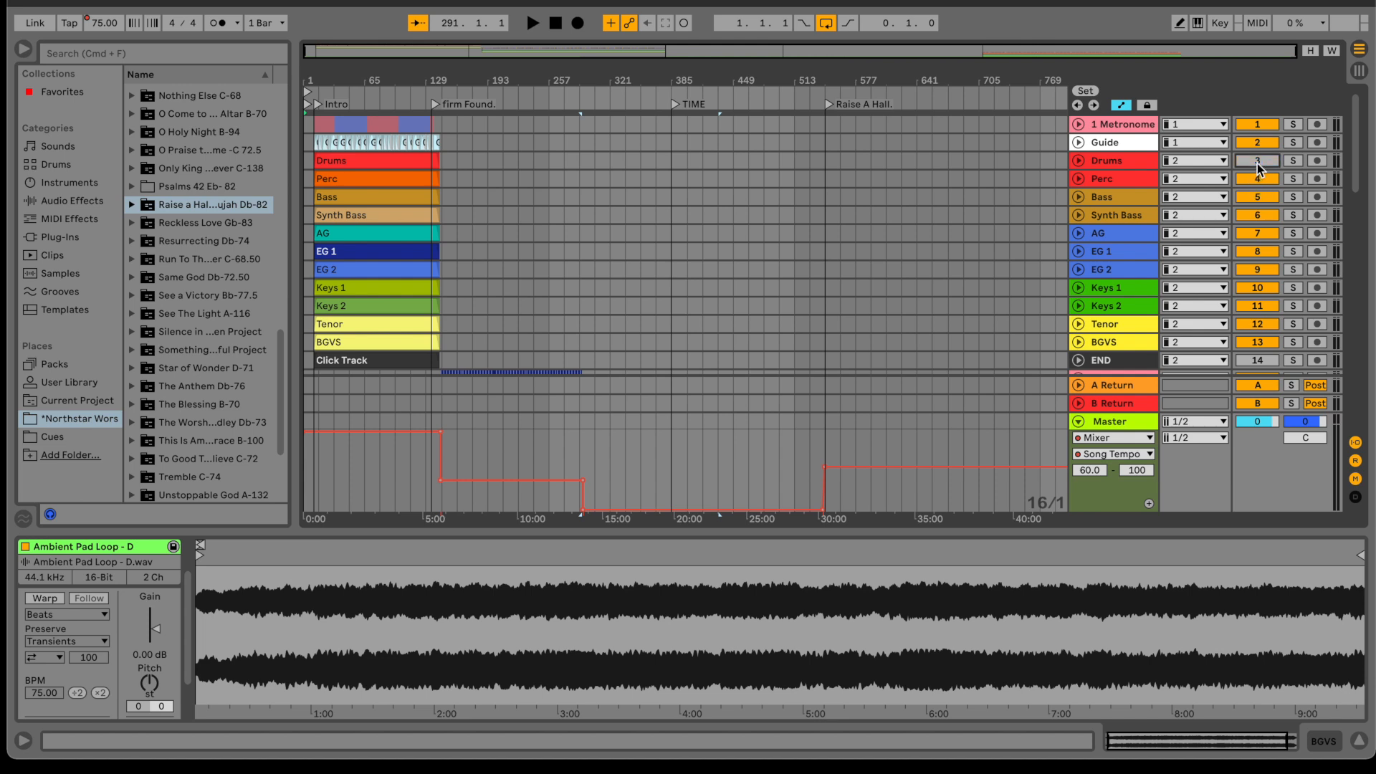
pyautogui.click(1258, 197)
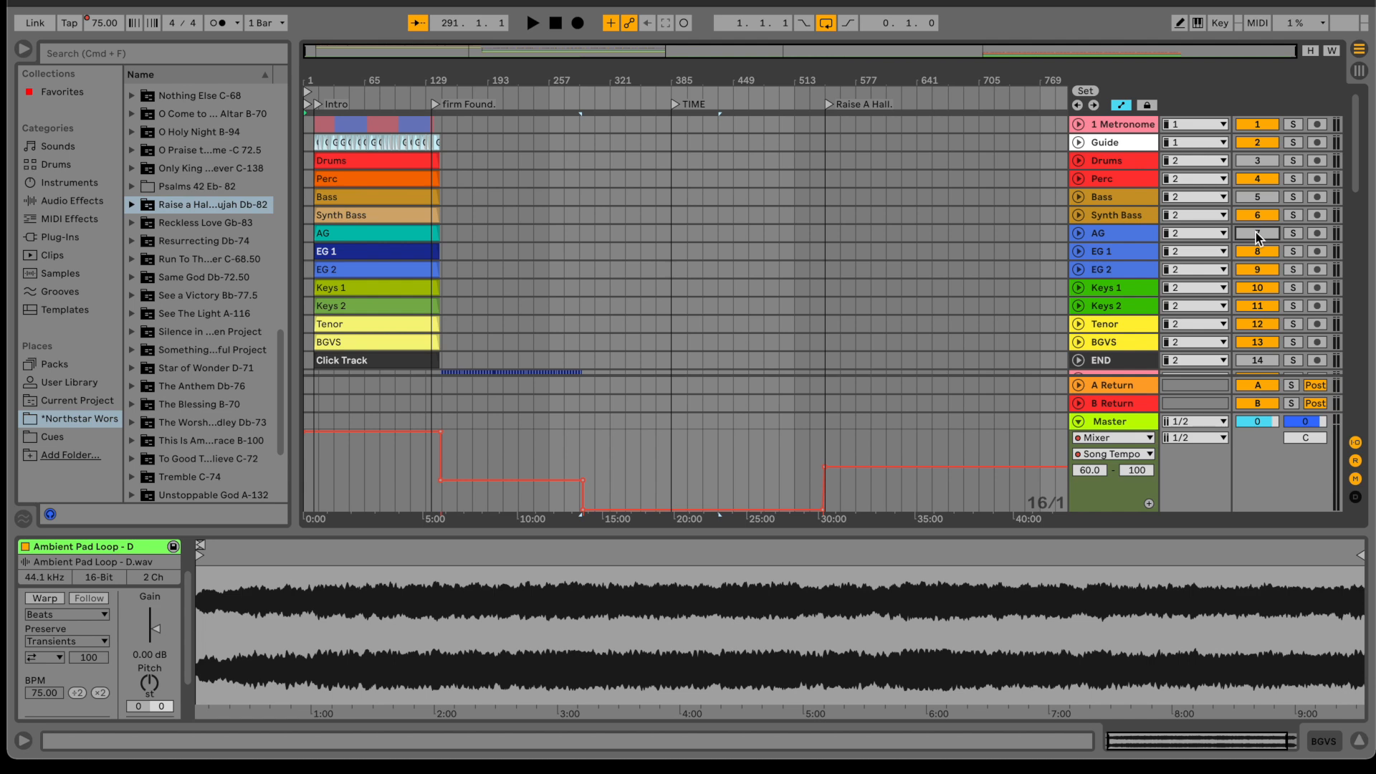
pyautogui.scroll(-3, 1211, 258)
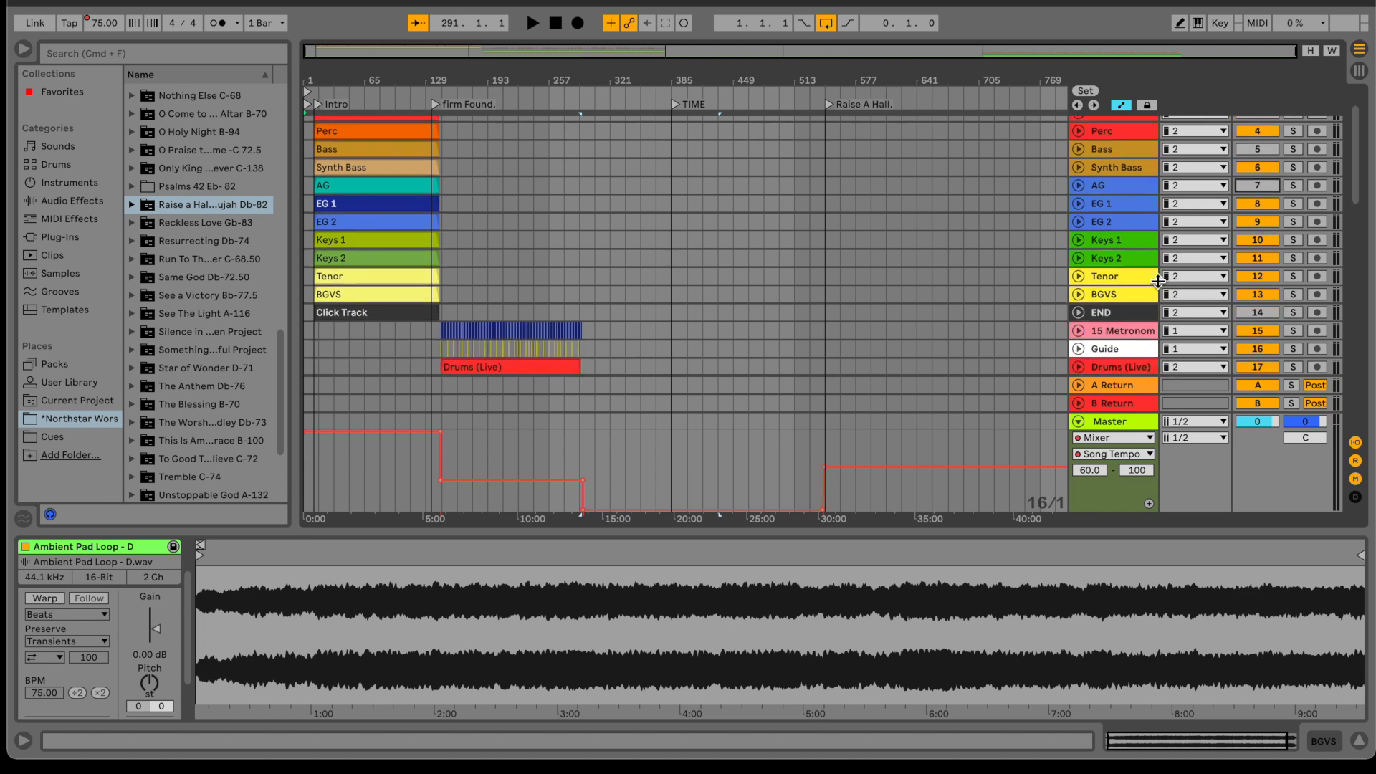
# - Set the output channel of the first song's Tenor and BGVS tracks (12 and 13) to 1
pyautogui.click(1137, 281)
pyautogui.hotkey('shift', 'Down')
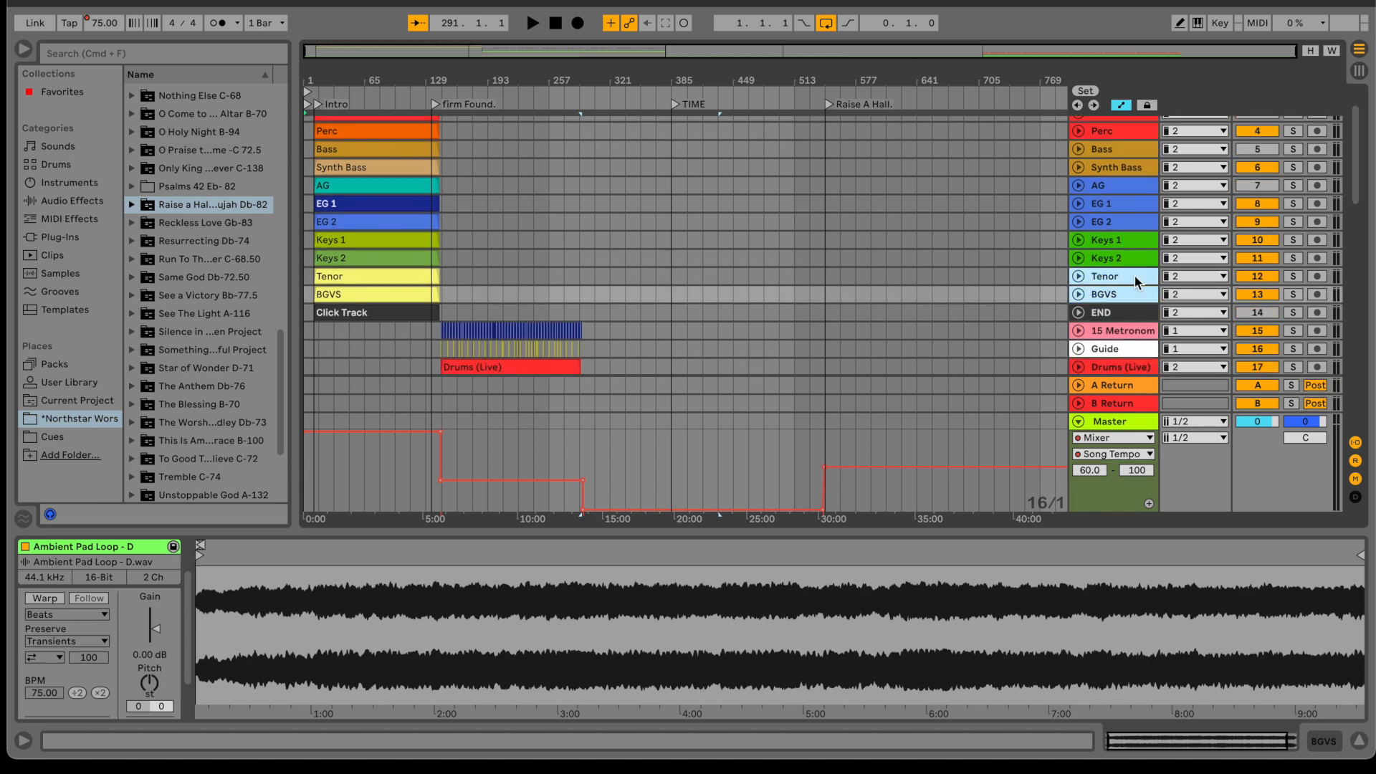
pyautogui.click(1195, 275)
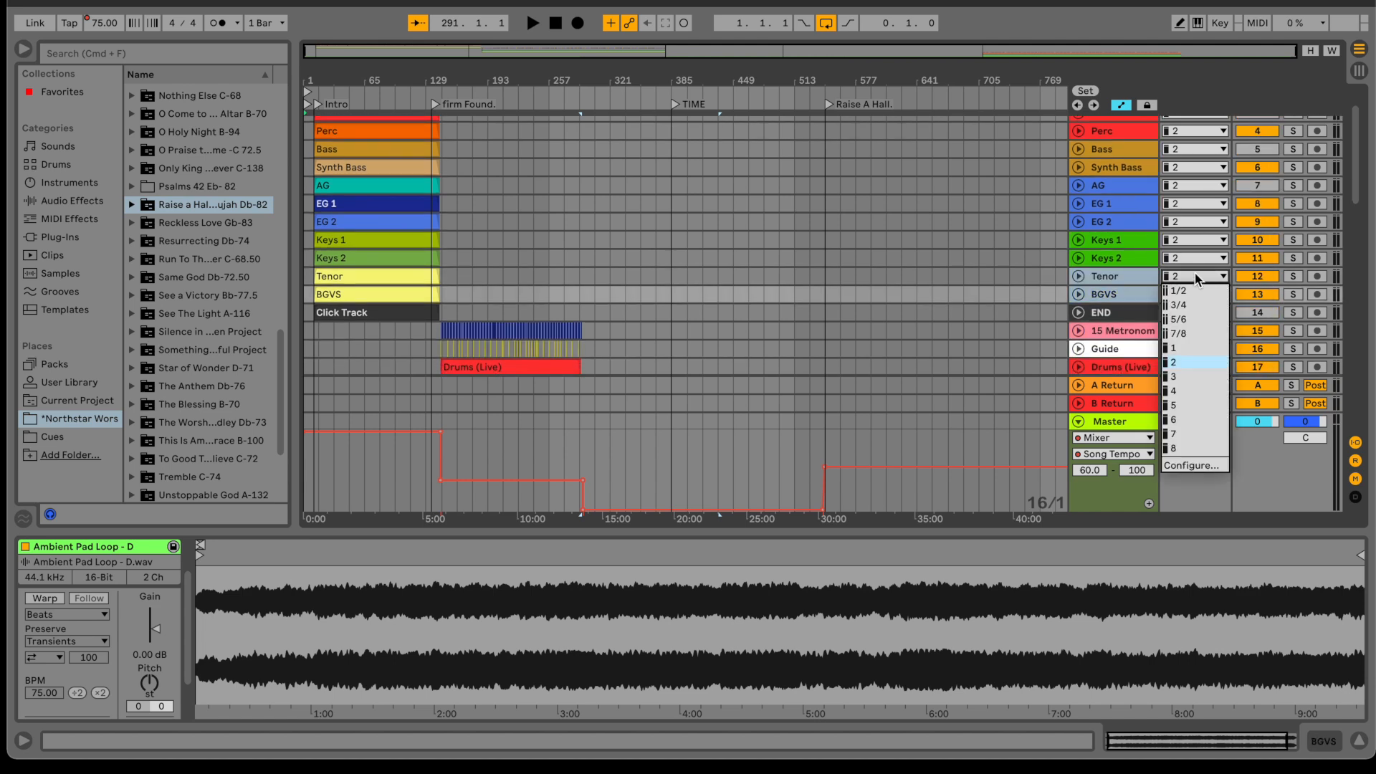
pyautogui.click(1186, 348)
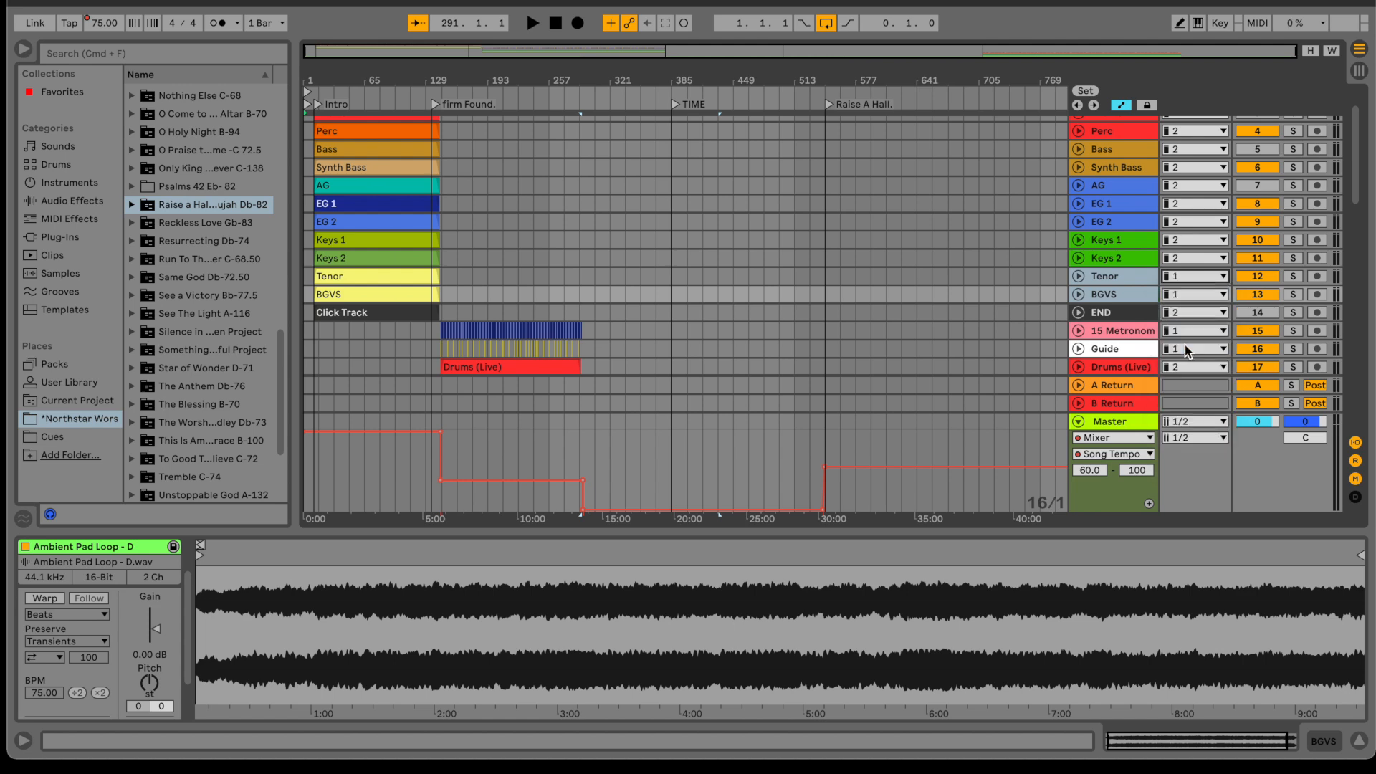
pyautogui.click(1119, 260)
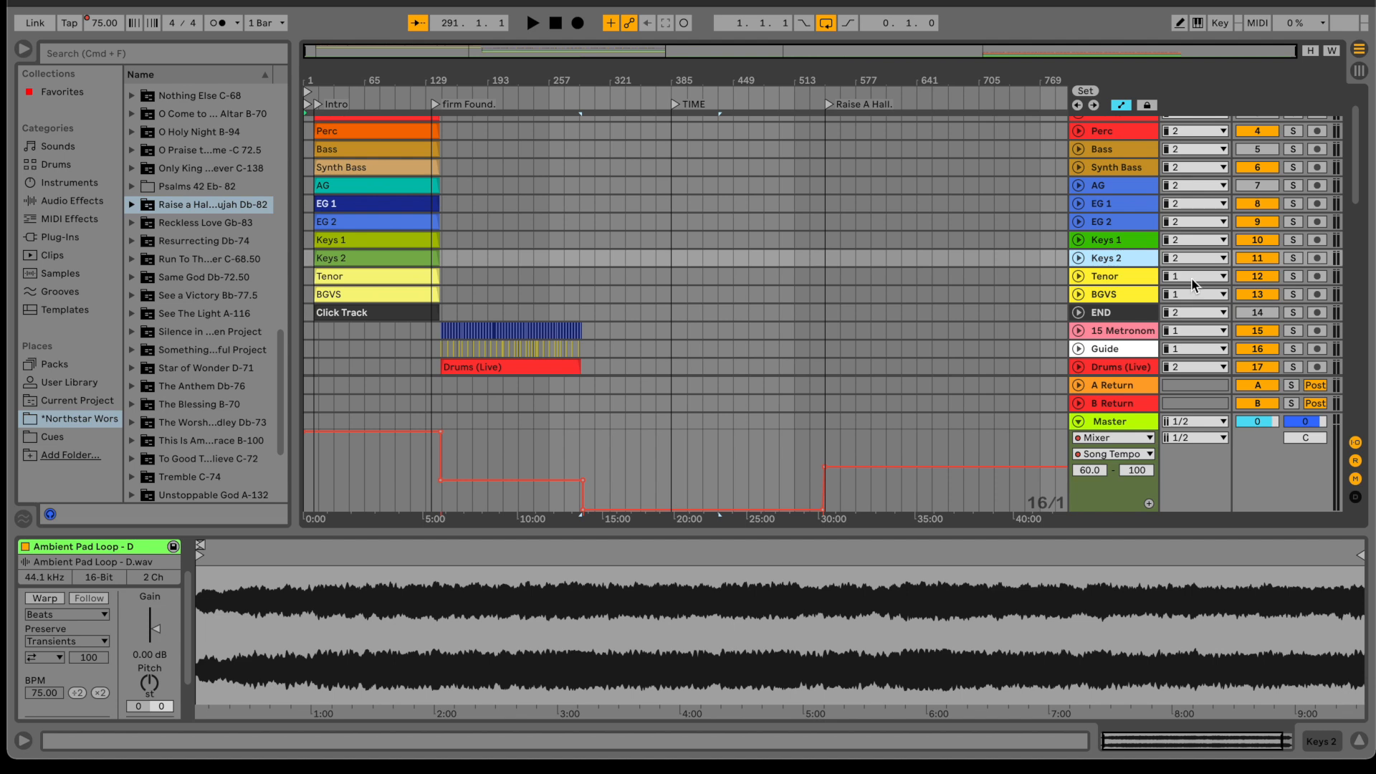
# - Mute the Firm Foundation song's Drums (Live), Bass, AG and Piano tracks (17, 21, 23 and 30)
pyautogui.scroll(-10, 1228, 273)
pyautogui.scroll(1, 1228, 272)
pyautogui.click(1258, 171)
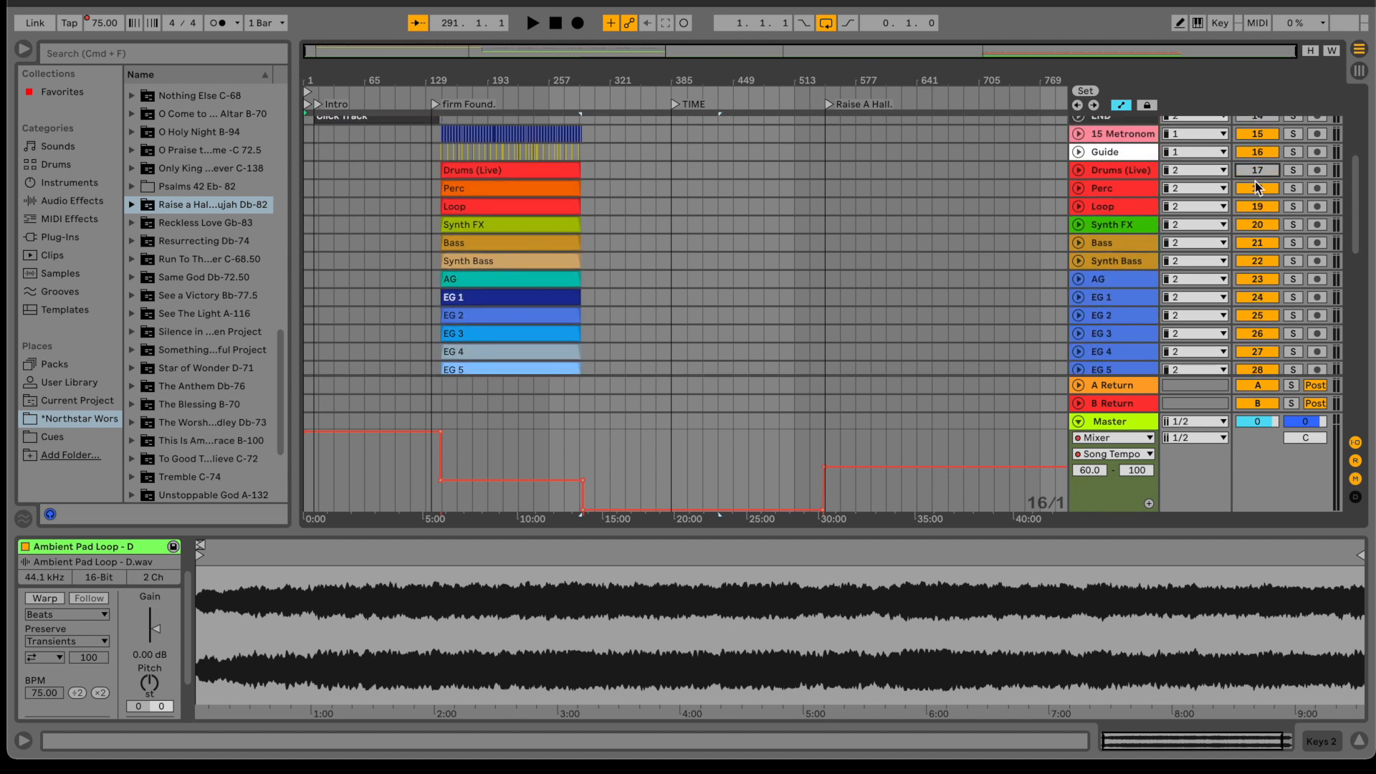
pyautogui.click(1259, 245)
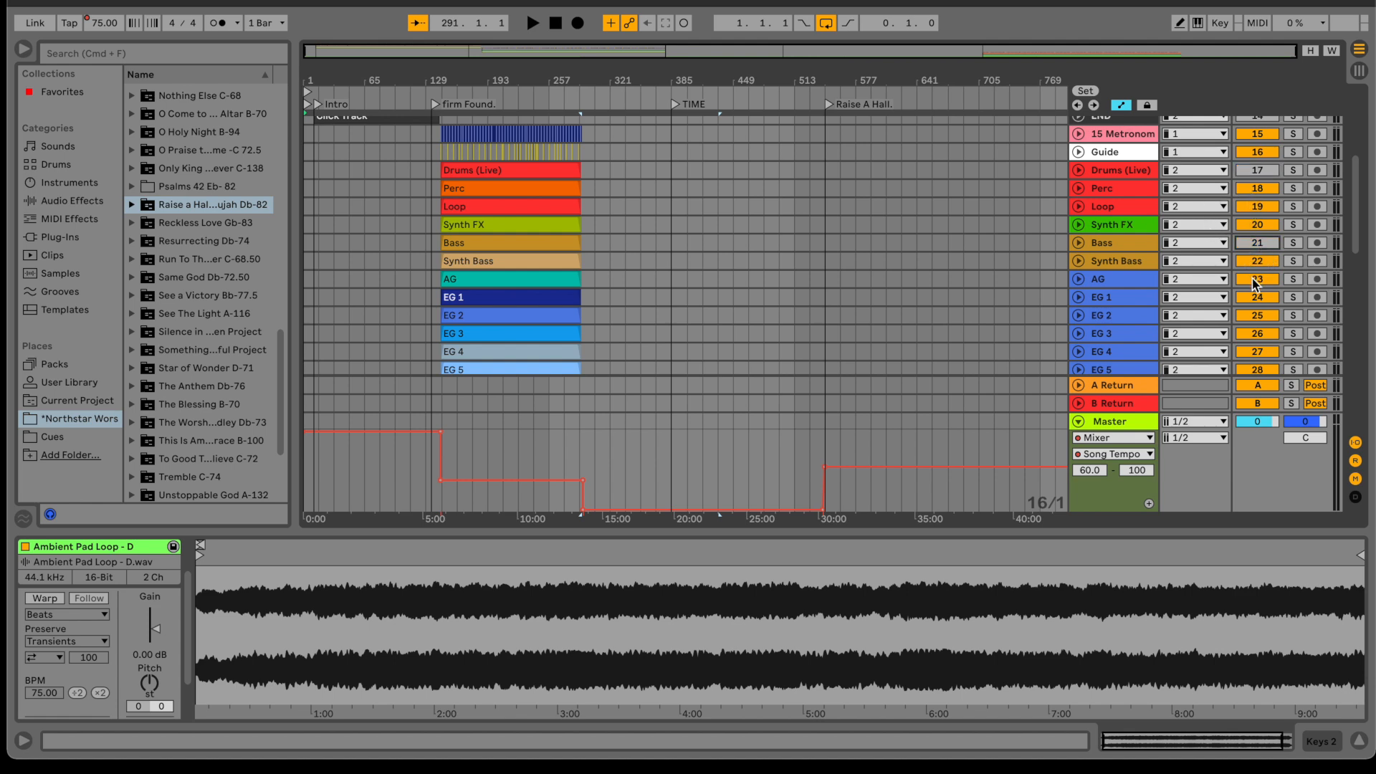
pyautogui.scroll(-9, 1254, 283)
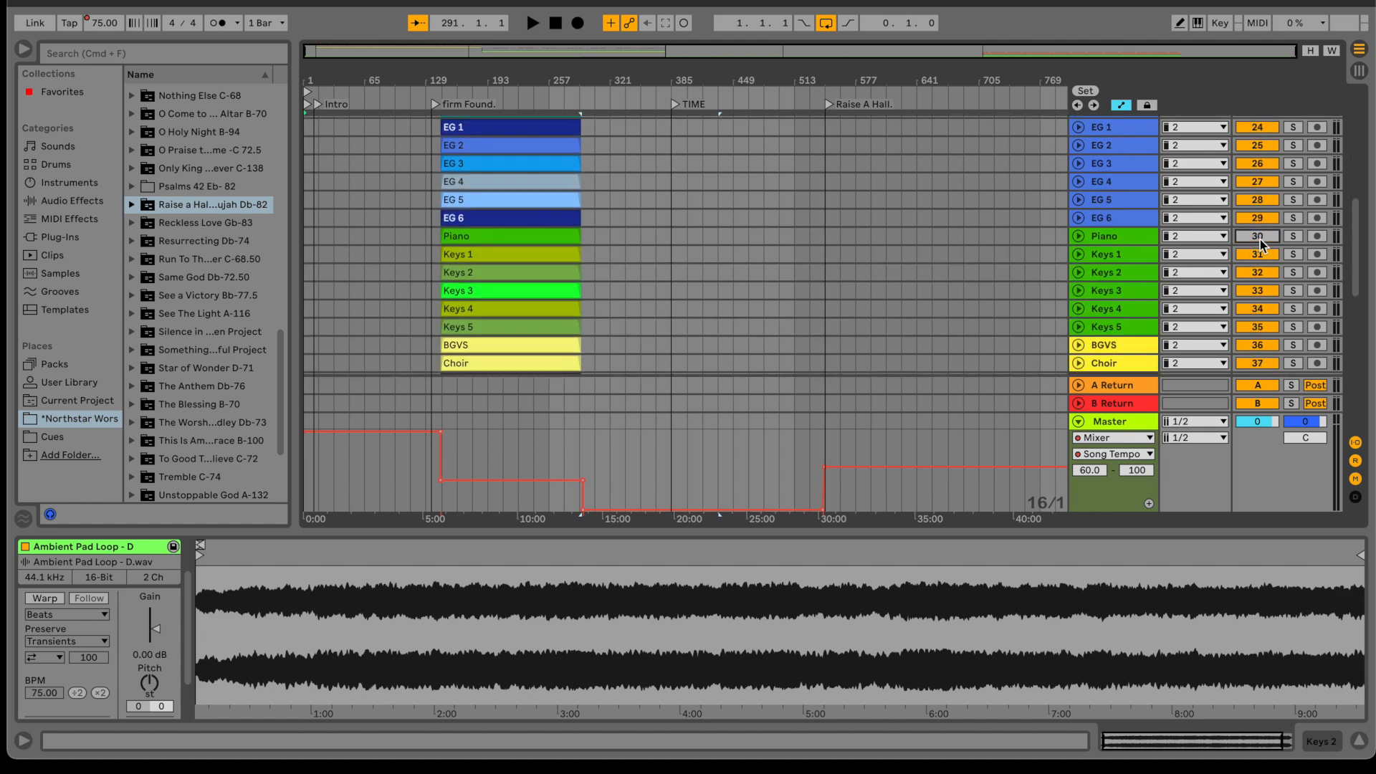
pyautogui.click(1259, 237)
# - Set the output channel of the Firm Foundation song's BGVS and Choir tracks (36 and 37) to 1
pyautogui.scroll(-3, 1147, 294)
pyautogui.click(1133, 285)
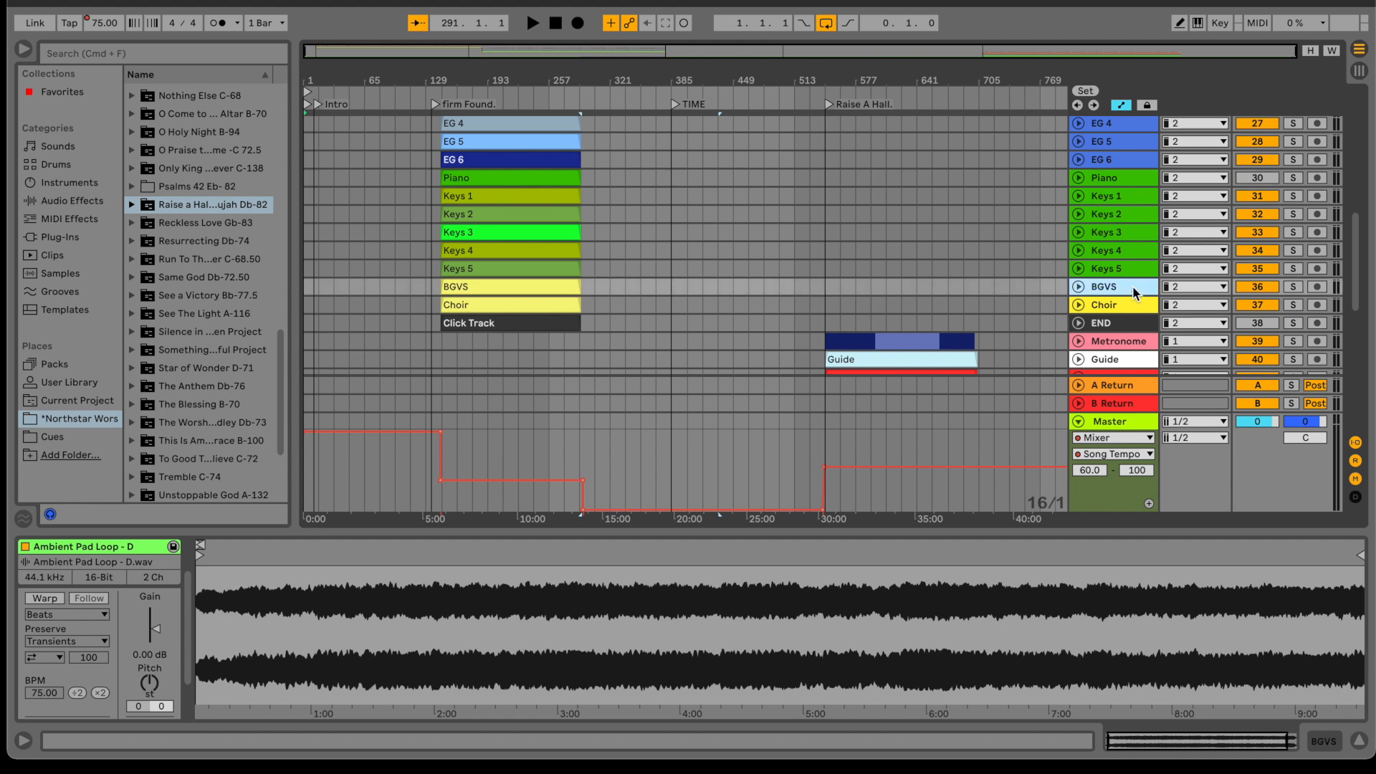
pyautogui.hotkey('shift', 'Down')
pyautogui.click(1210, 287)
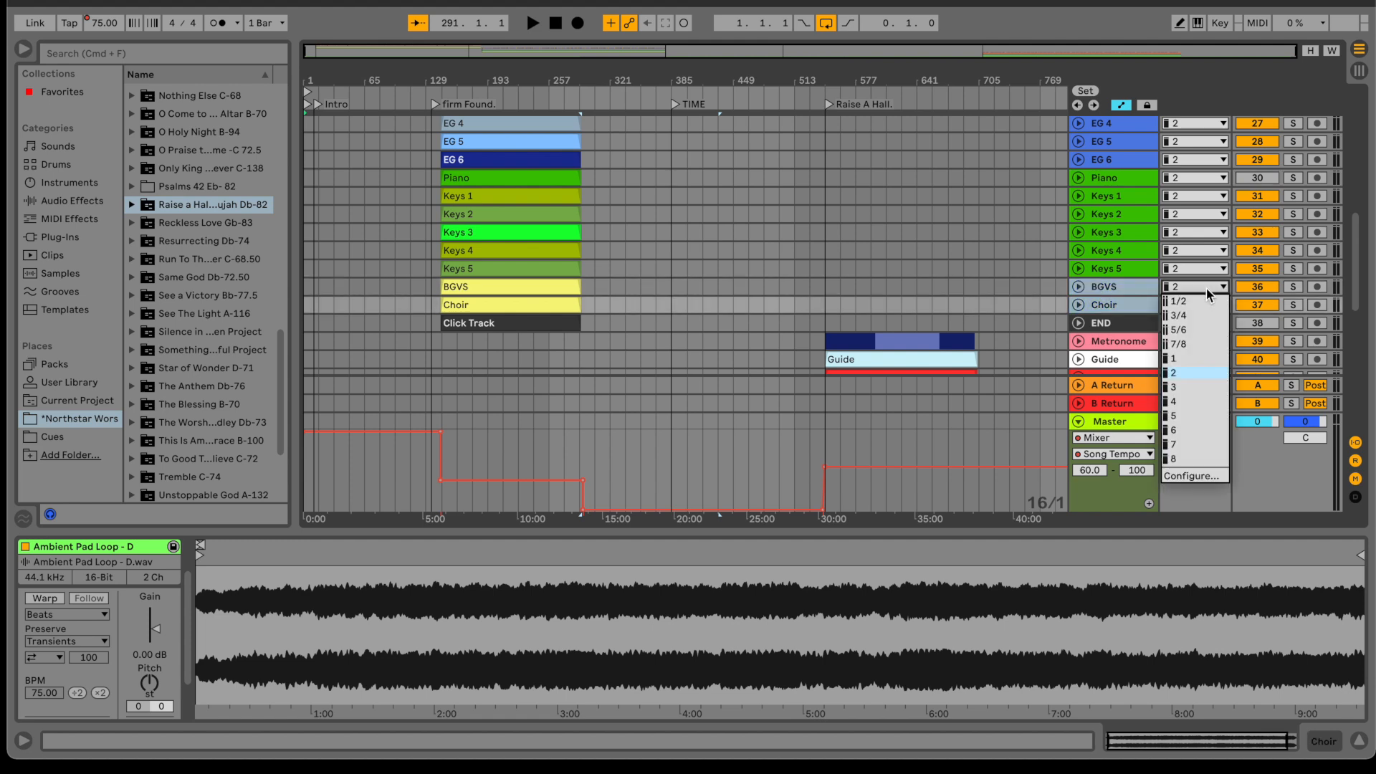
pyautogui.click(1201, 357)
# - Mute the Raise A Hallelujah song's Drums, Bass and AG tracks (41, 47 and 48)
pyautogui.scroll(-5, 1183, 251)
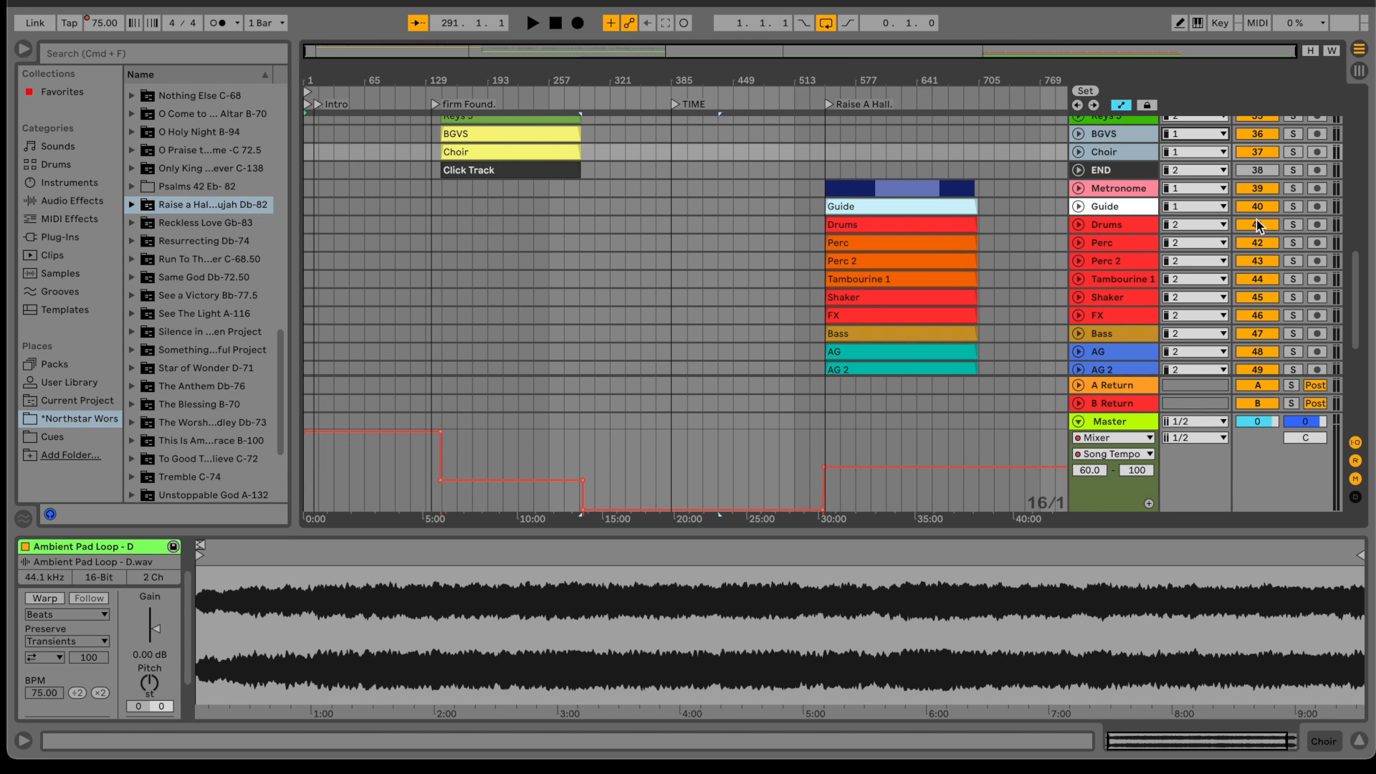
pyautogui.click(1265, 230)
pyautogui.scroll(-1, 1253, 301)
pyautogui.click(1255, 303)
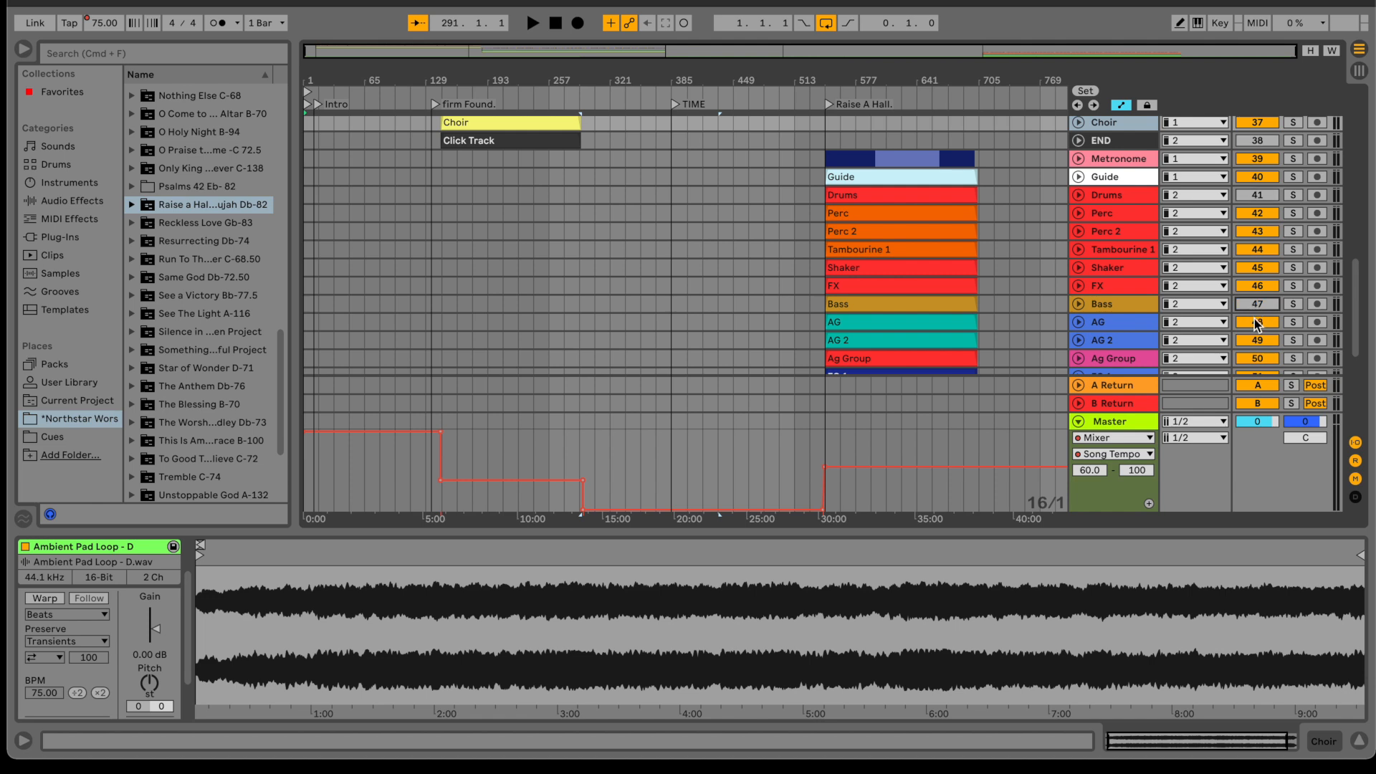
# - Mute the Raise A Hallelujah song's Piano track (55) and set its Choir track's (61) output channel to 1
pyautogui.scroll(-15, 1255, 320)
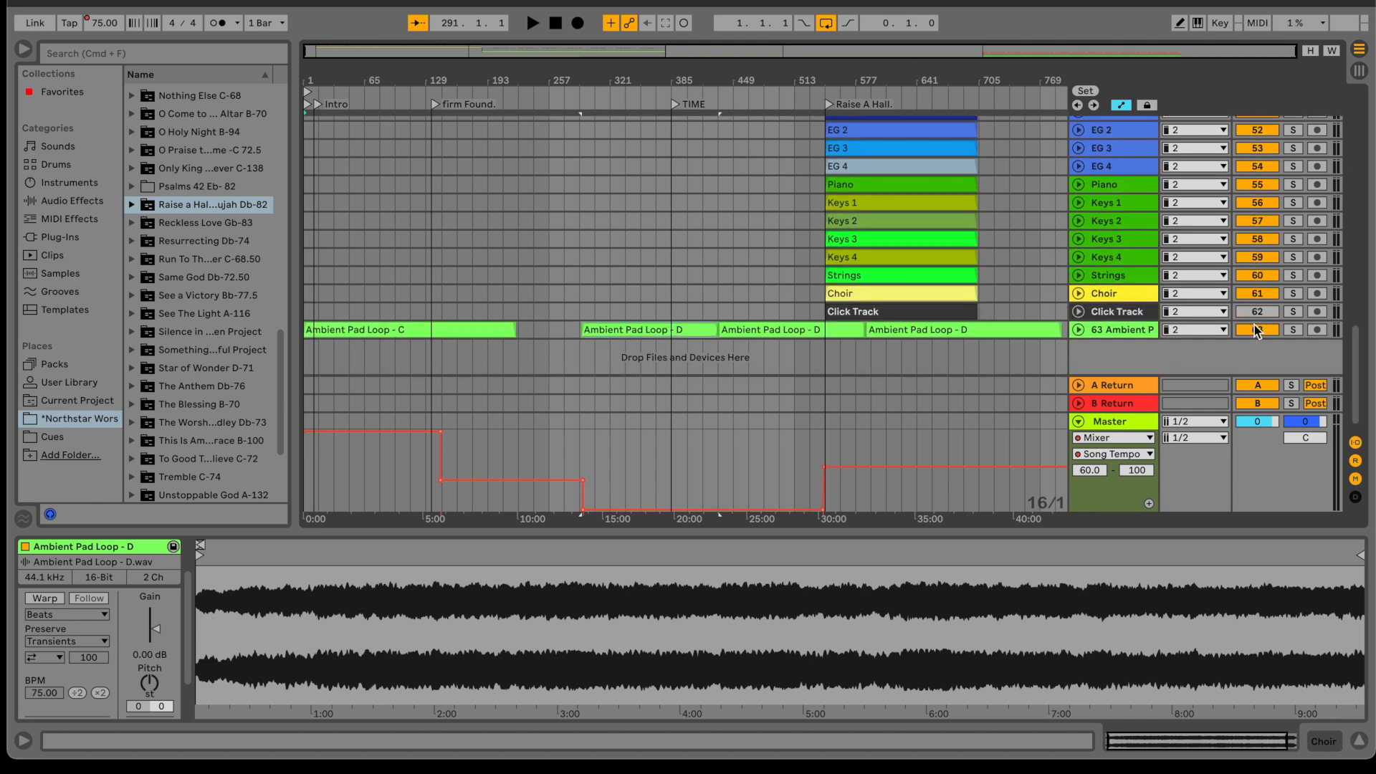
pyautogui.click(1254, 184)
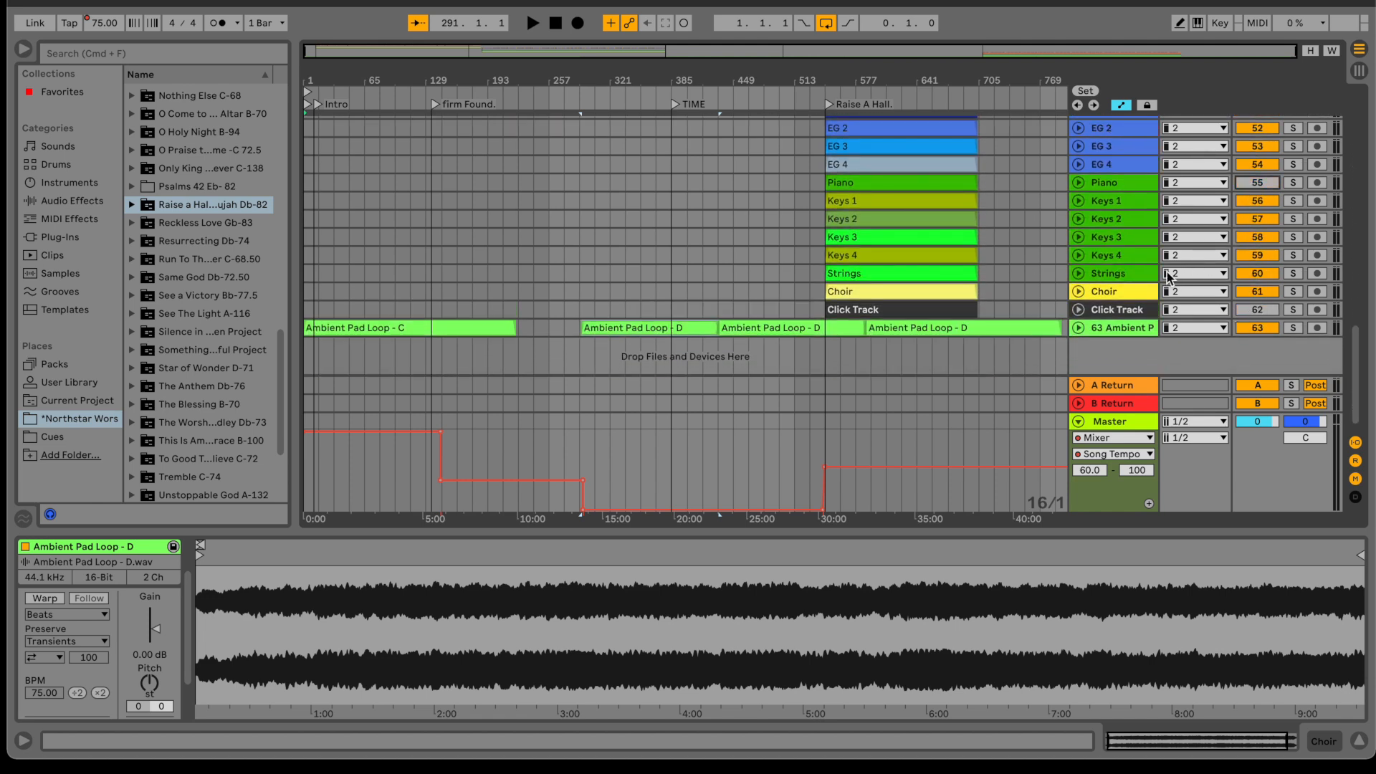
pyautogui.click(1177, 290)
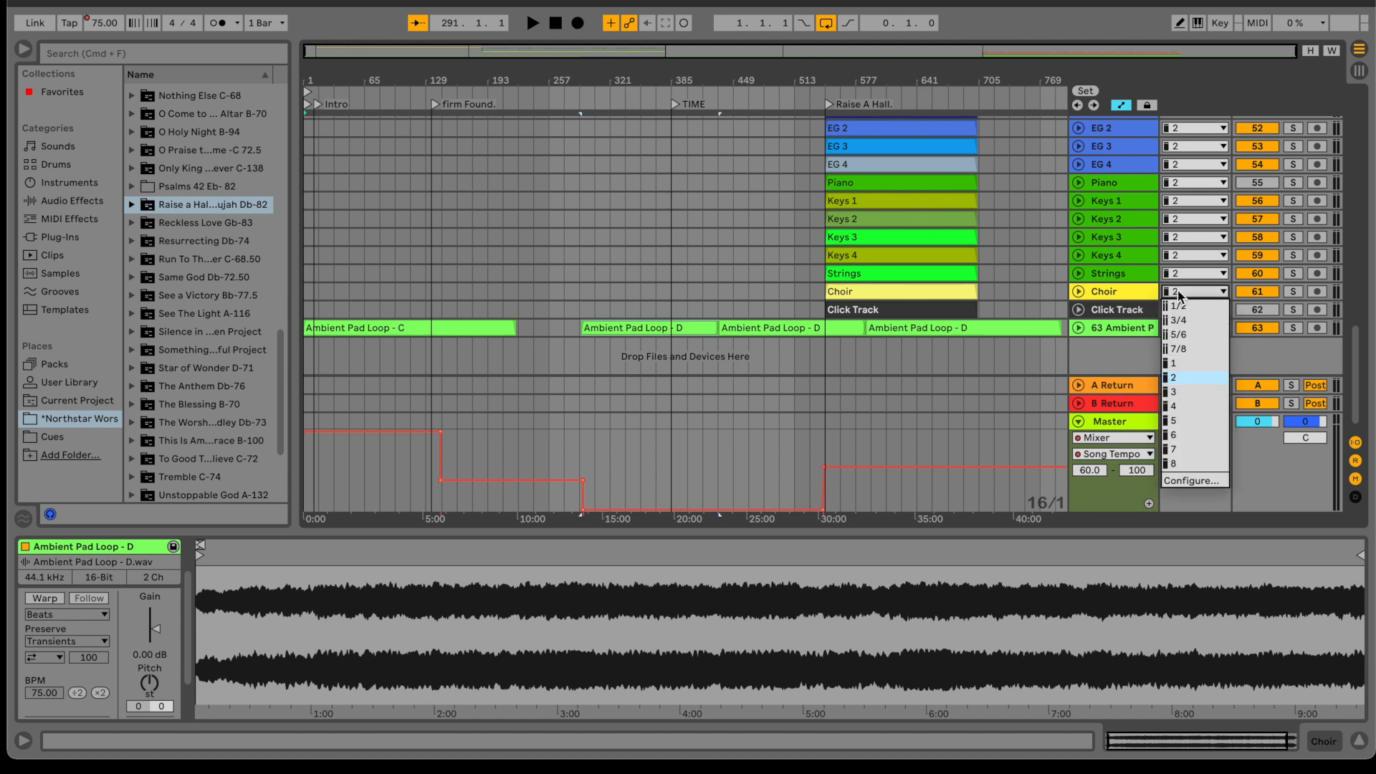
pyautogui.click(1180, 363)
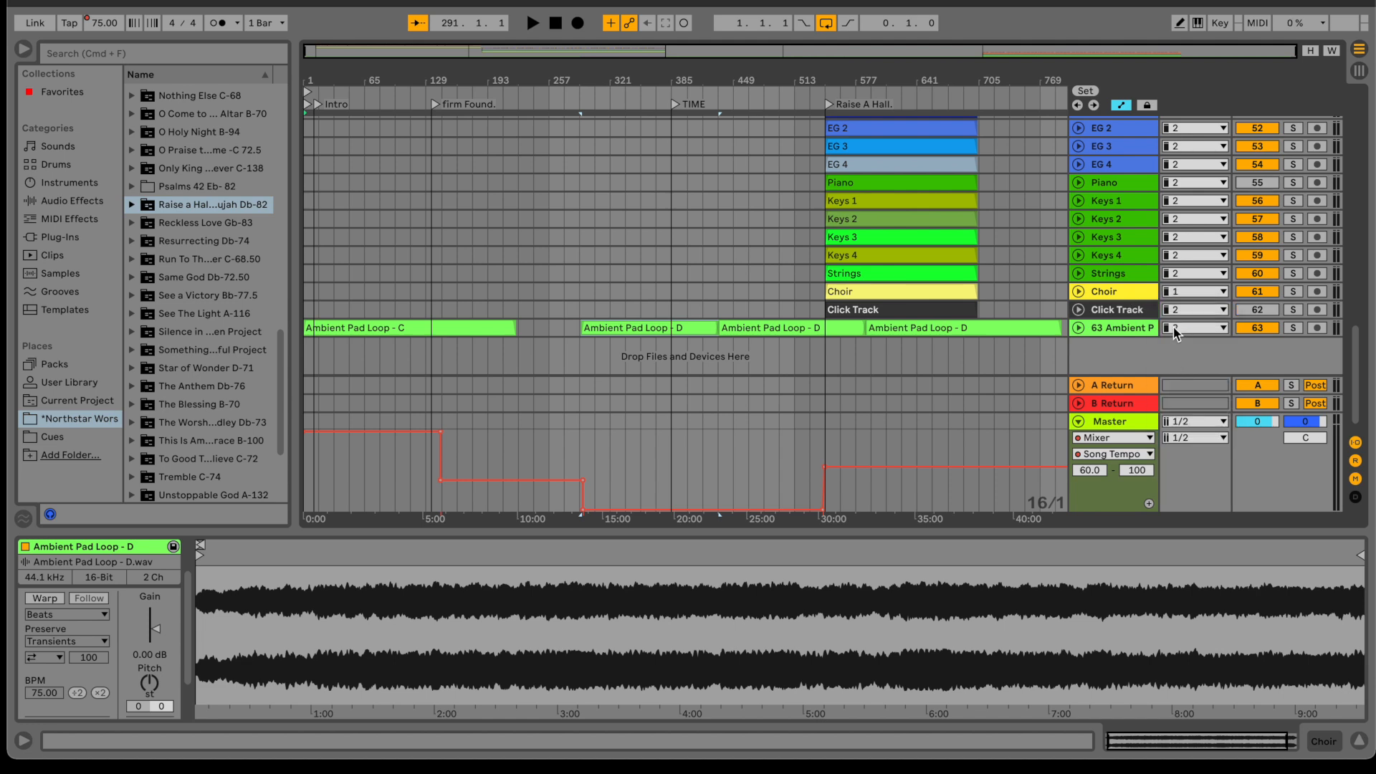
# - Set the output channel of the Raise A Hallelujah song's EG 1 to EG 4 tracks (51 to 54) to 3
pyautogui.scroll(5, 1183, 217)
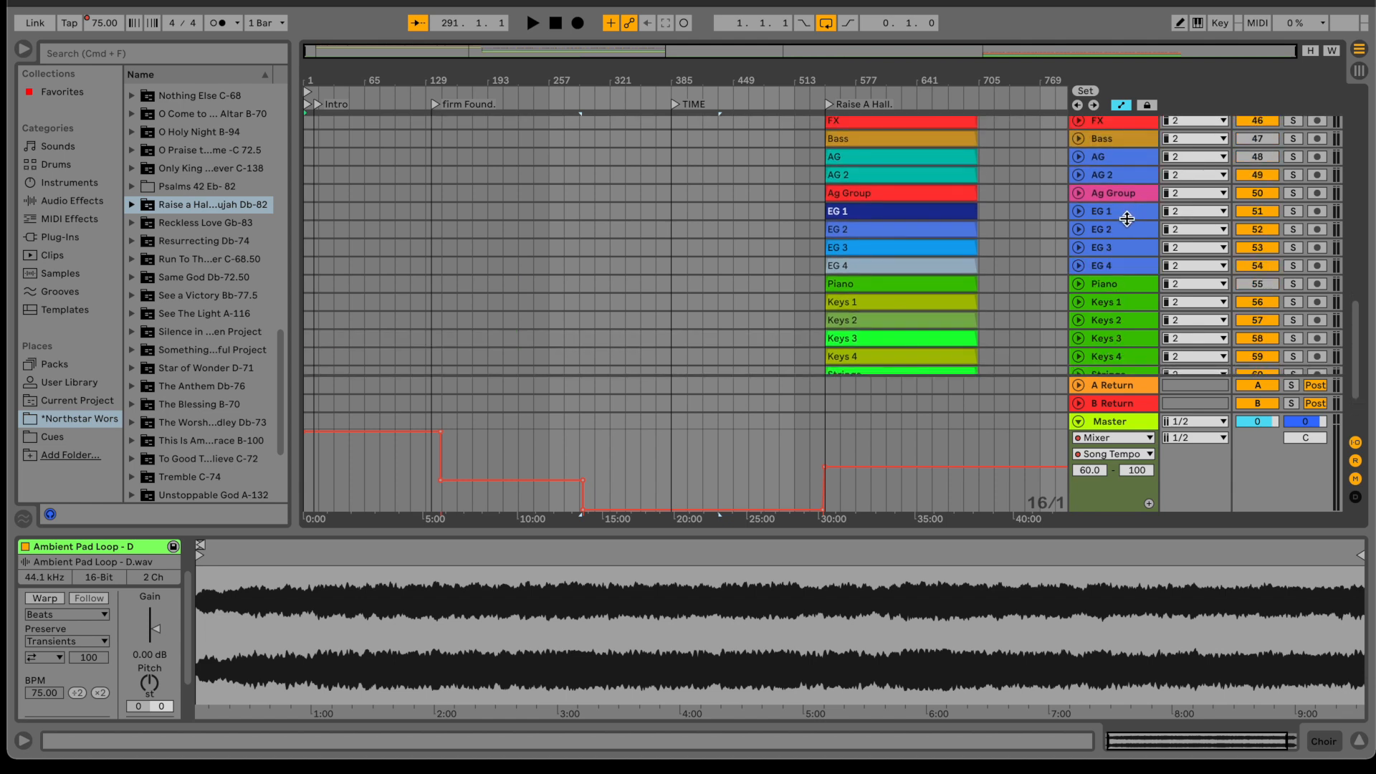
pyautogui.click(1122, 213)
pyautogui.hotkey('shift', 'Down')
pyautogui.hotkey('shift', 'Down')
pyautogui.hotkey('shift', 'Down')
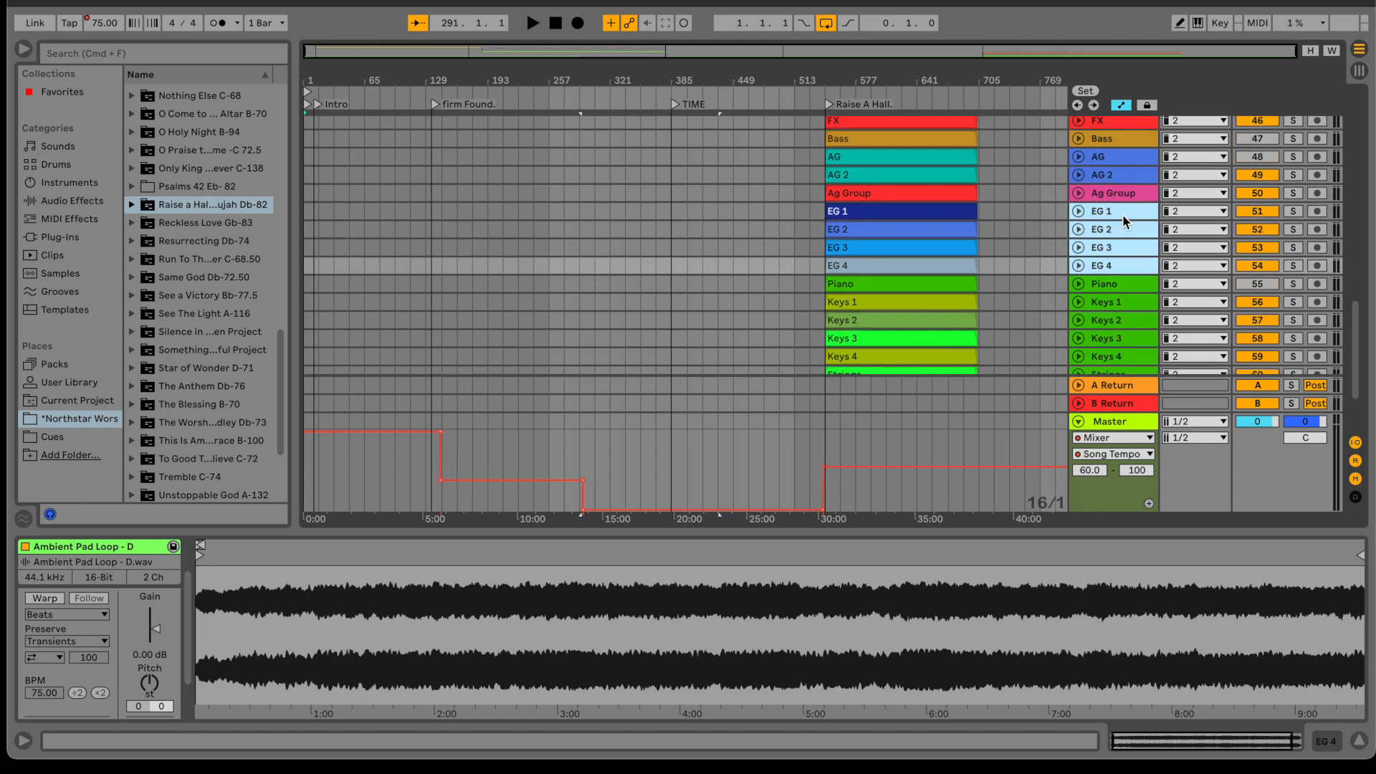
pyautogui.click(1184, 212)
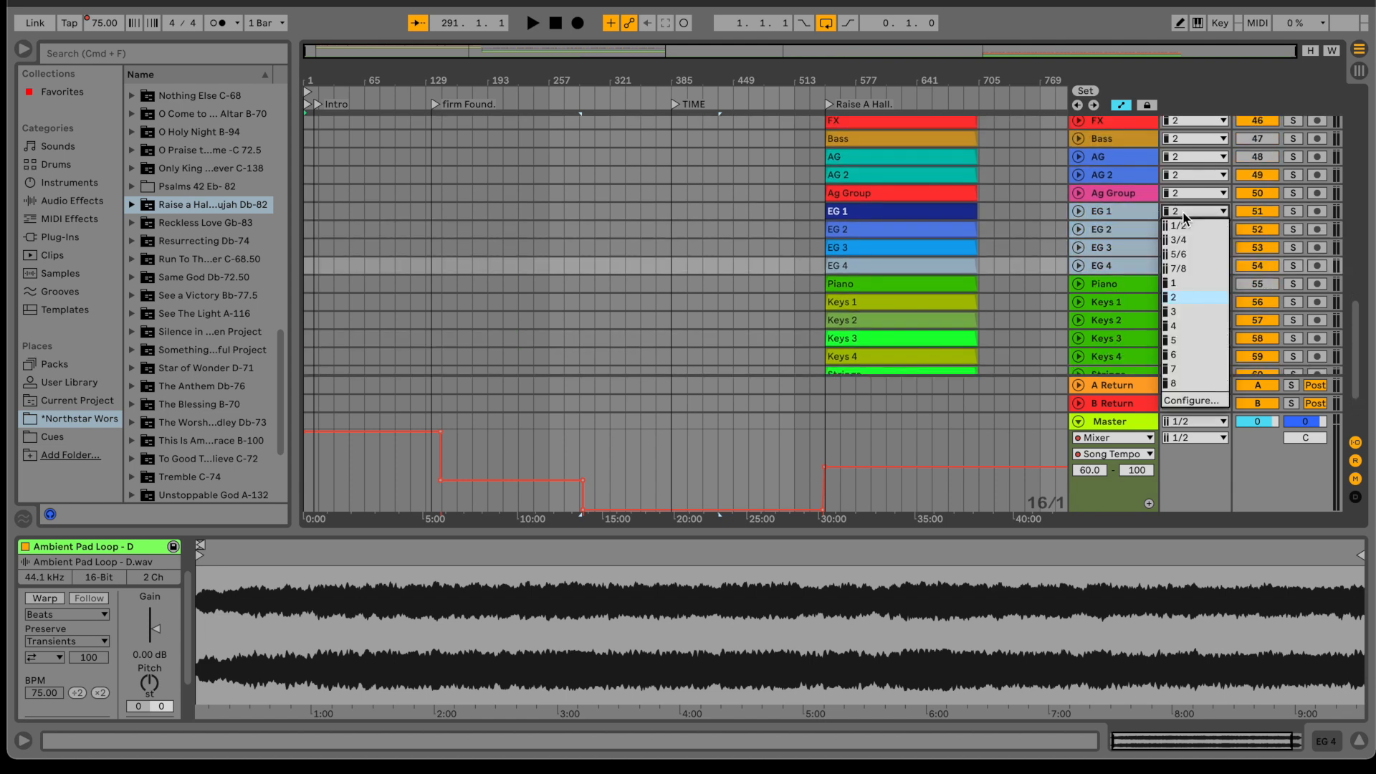
pyautogui.click(1185, 312)
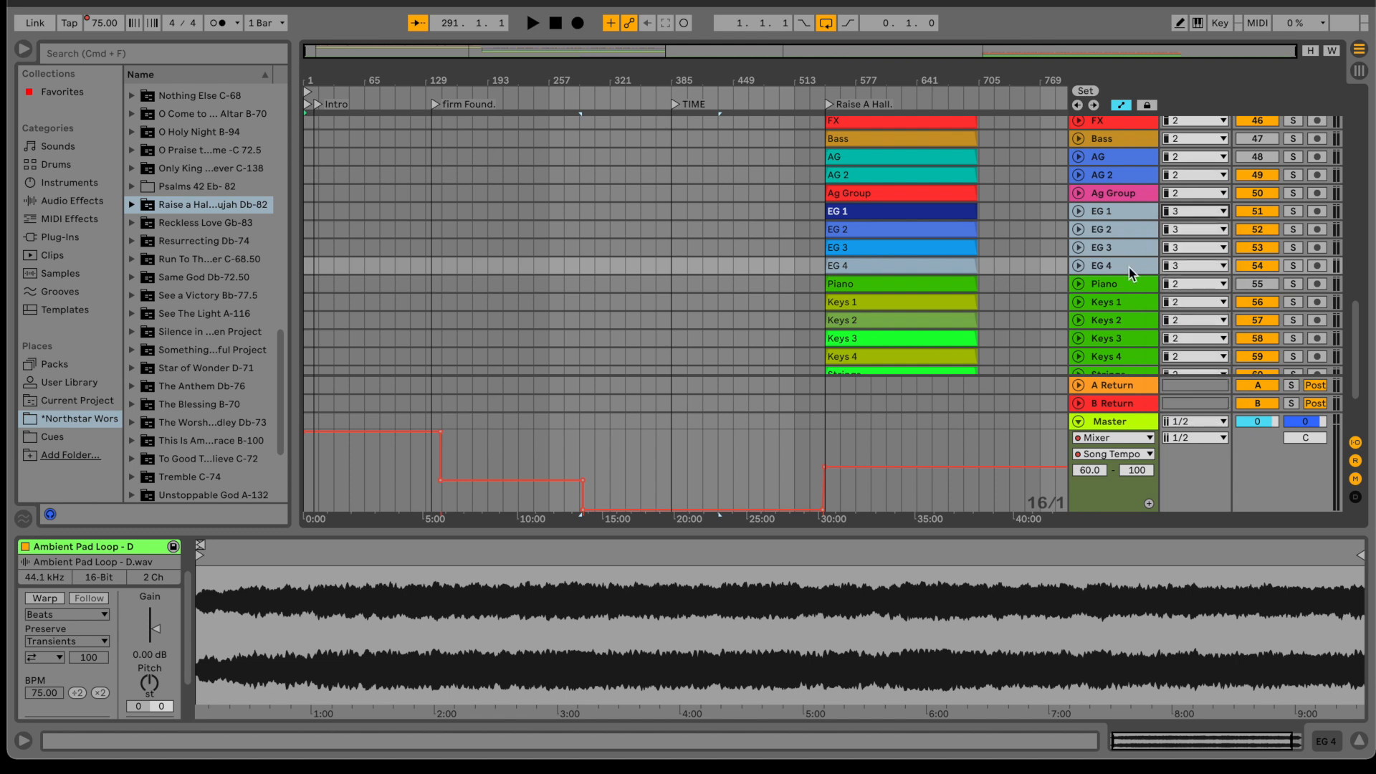
# - Mute the Raise A Hallelujah song's Ag Group and AG 2 tracks (50 and 49)
pyautogui.click(1253, 198)
pyautogui.click(1122, 195)
pyautogui.scroll(1, 1124, 200)
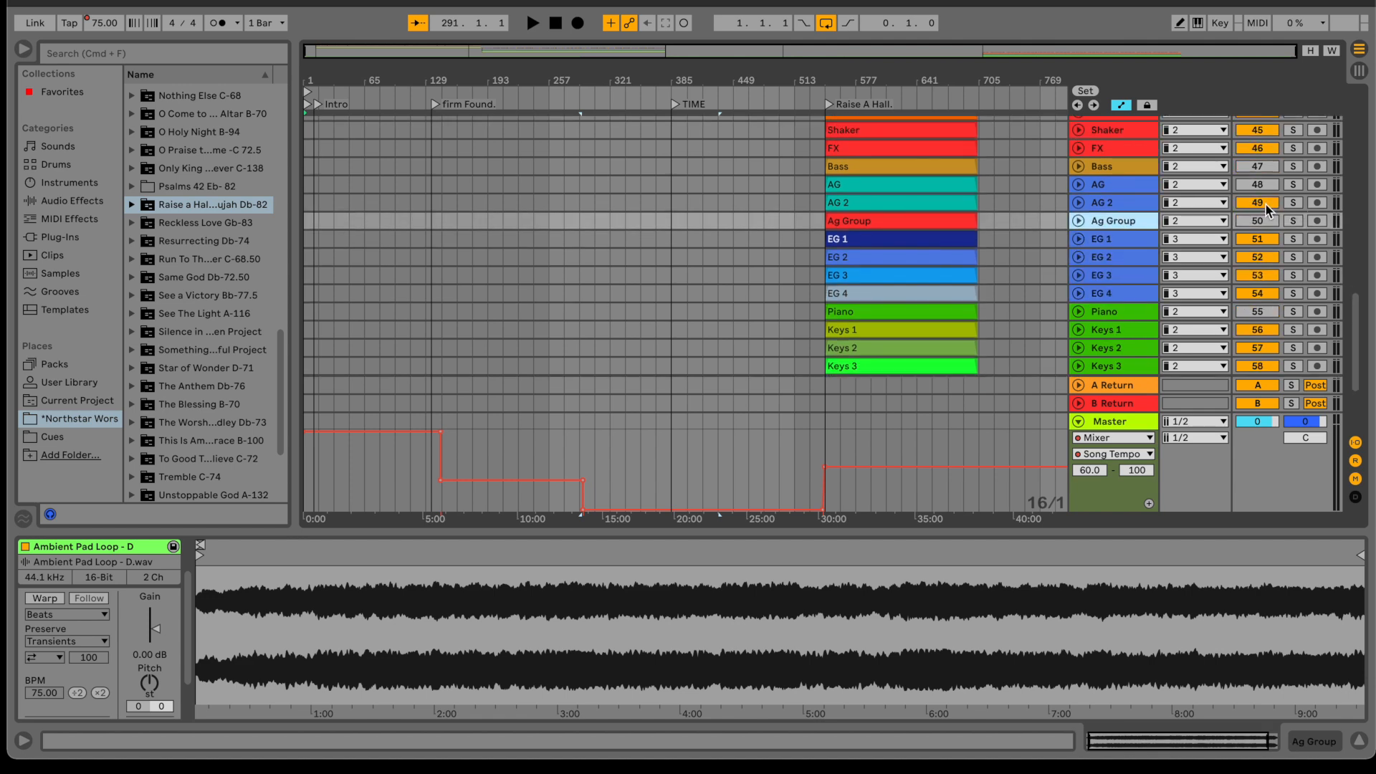
# - Set the output channel of the Firm Foundation song's EG 1 to EG 6 tracks (24 to 29) to 3
pyautogui.scroll(6, 1137, 229)
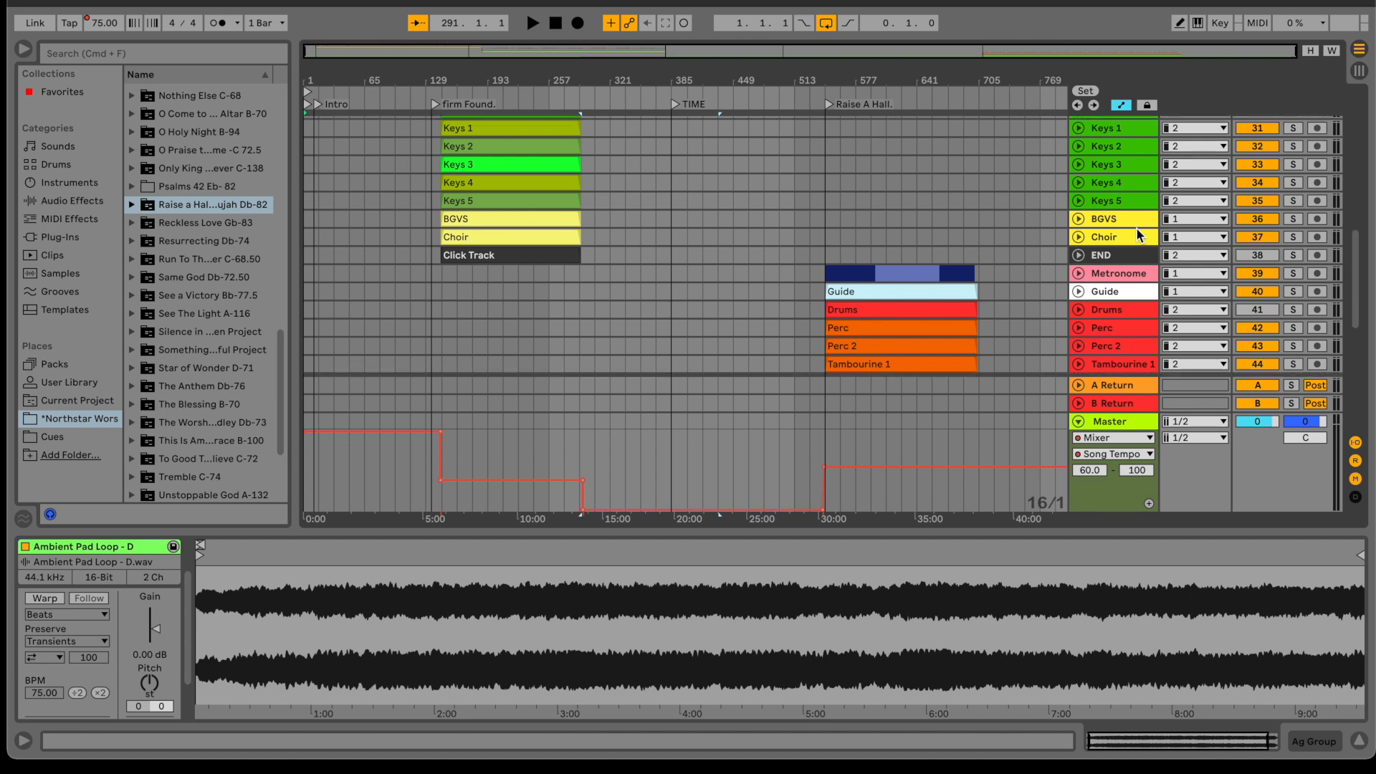
pyautogui.scroll(-4, 1137, 230)
pyautogui.scroll(4, 1137, 231)
pyautogui.scroll(5, 1137, 230)
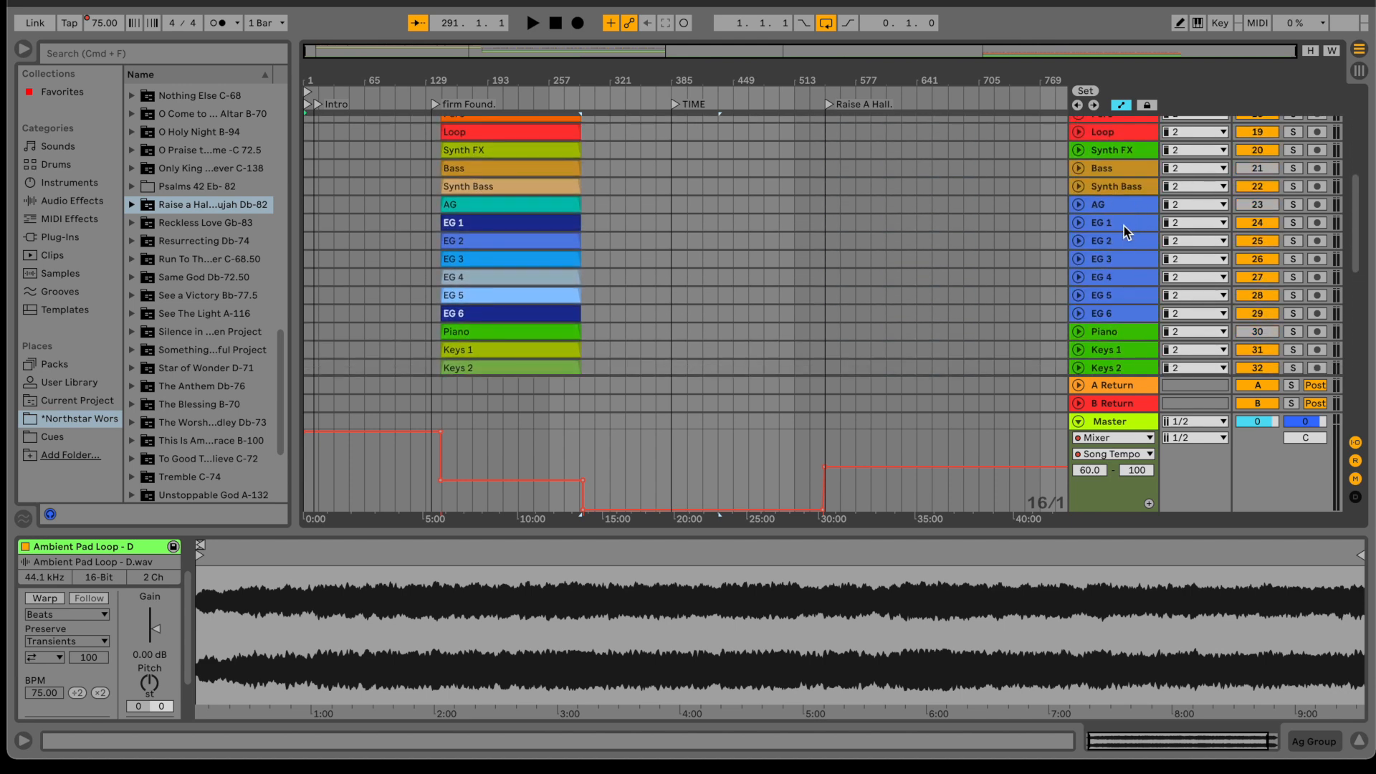
pyautogui.click(1126, 221)
pyautogui.hotkey('shift', 'Down')
pyautogui.hotkey('shift', 'Down')
pyautogui.hotkey('shift', 'Down')
pyautogui.hotkey('shift', 'Down')
pyautogui.hotkey('shift', 'Down')
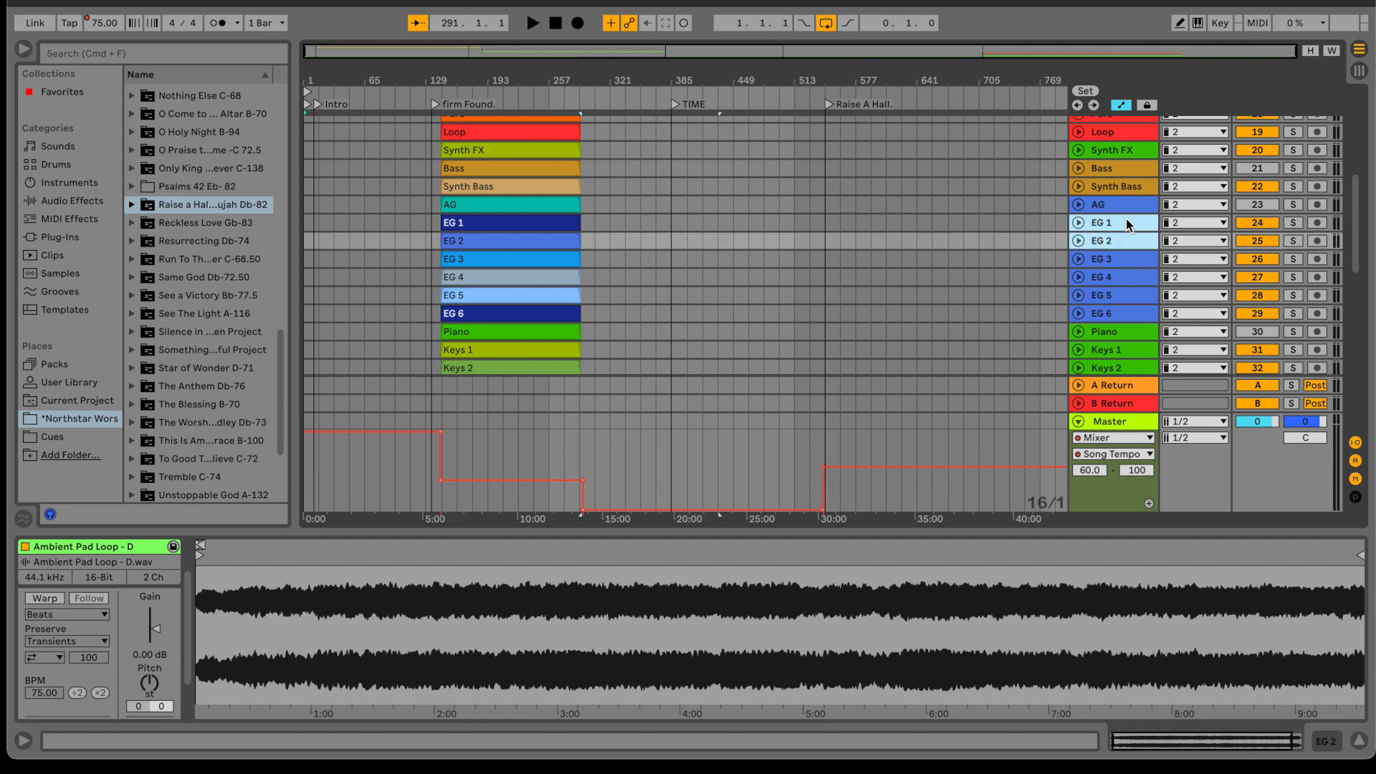
pyautogui.click(1211, 223)
pyautogui.click(1181, 321)
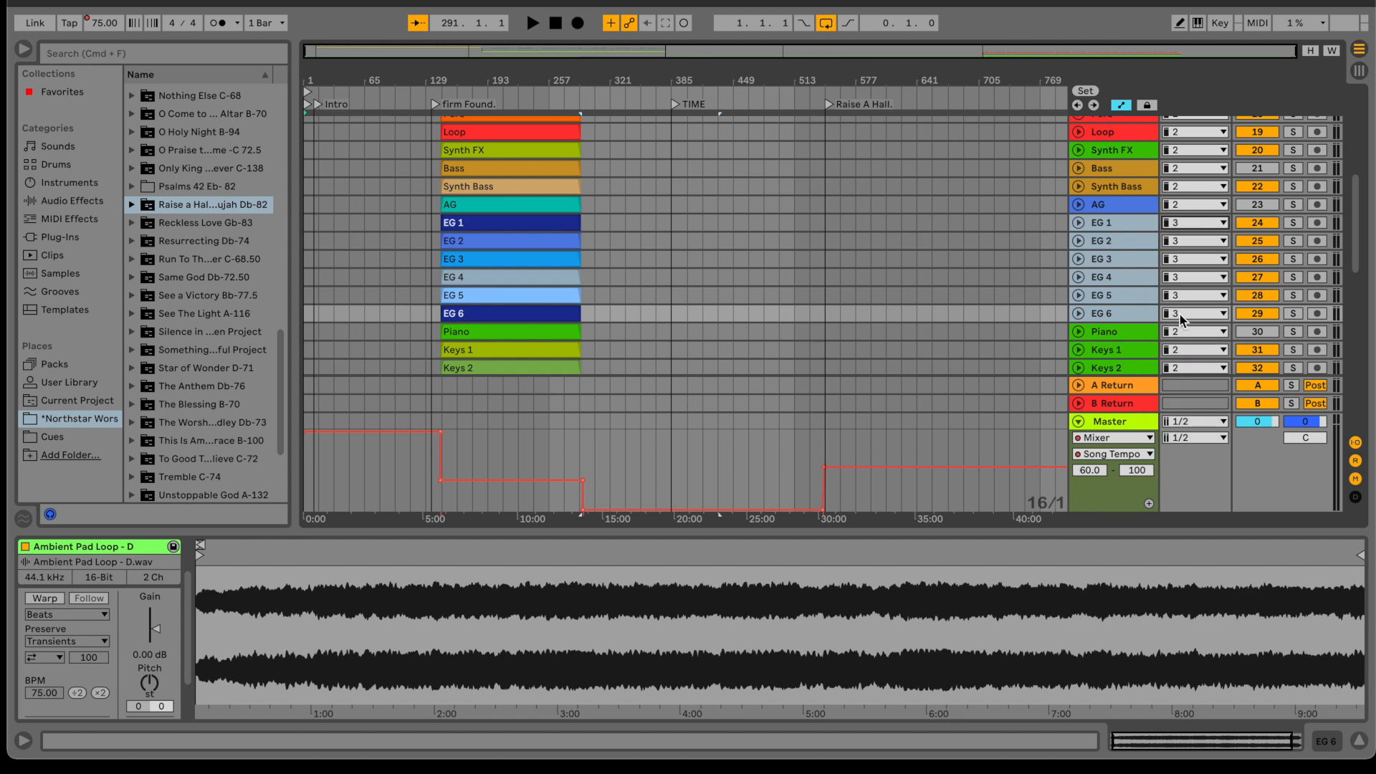
# - Set the output channel of the first song's EG 1 and EG 2 tracks (8 and 9) to 3
pyautogui.scroll(10, 1131, 259)
pyautogui.click(1130, 253)
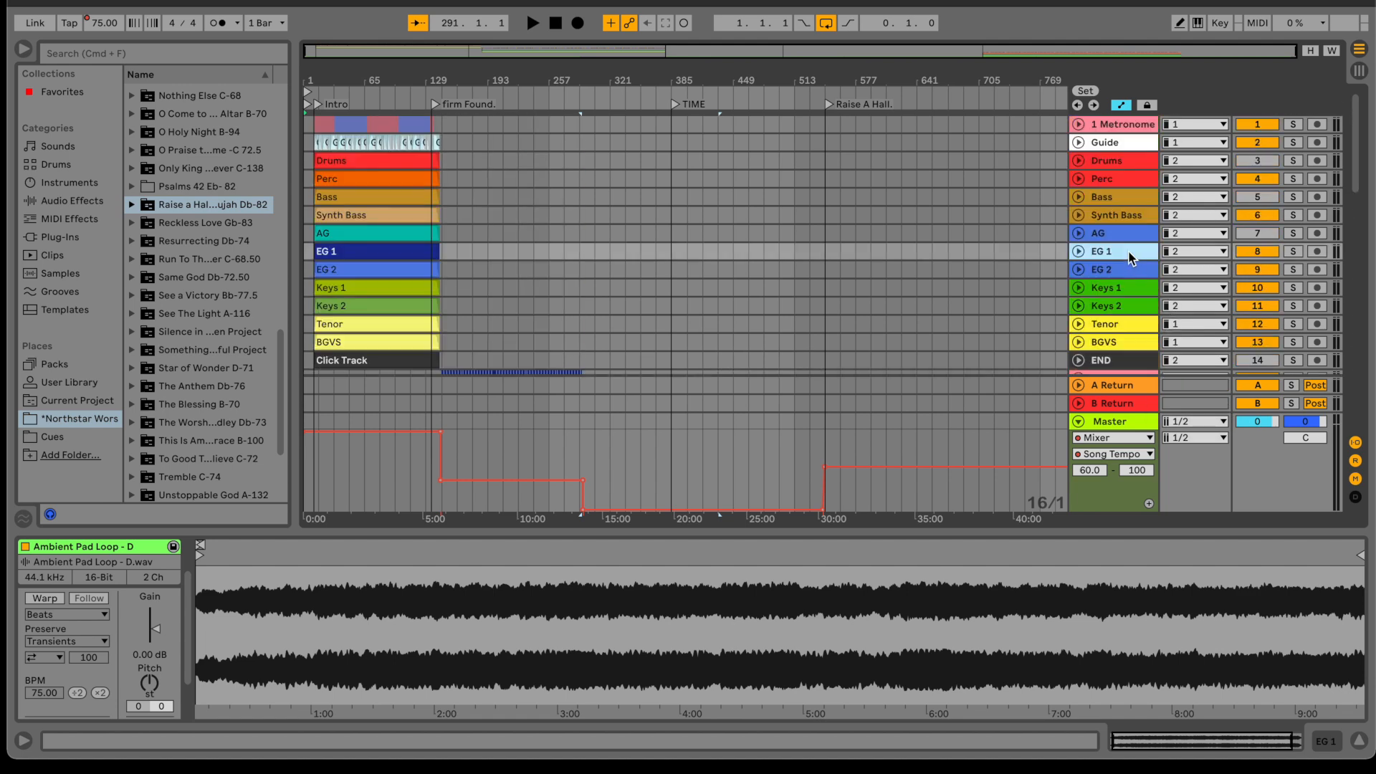
pyautogui.hotkey('shift', 'Down')
pyautogui.click(1186, 251)
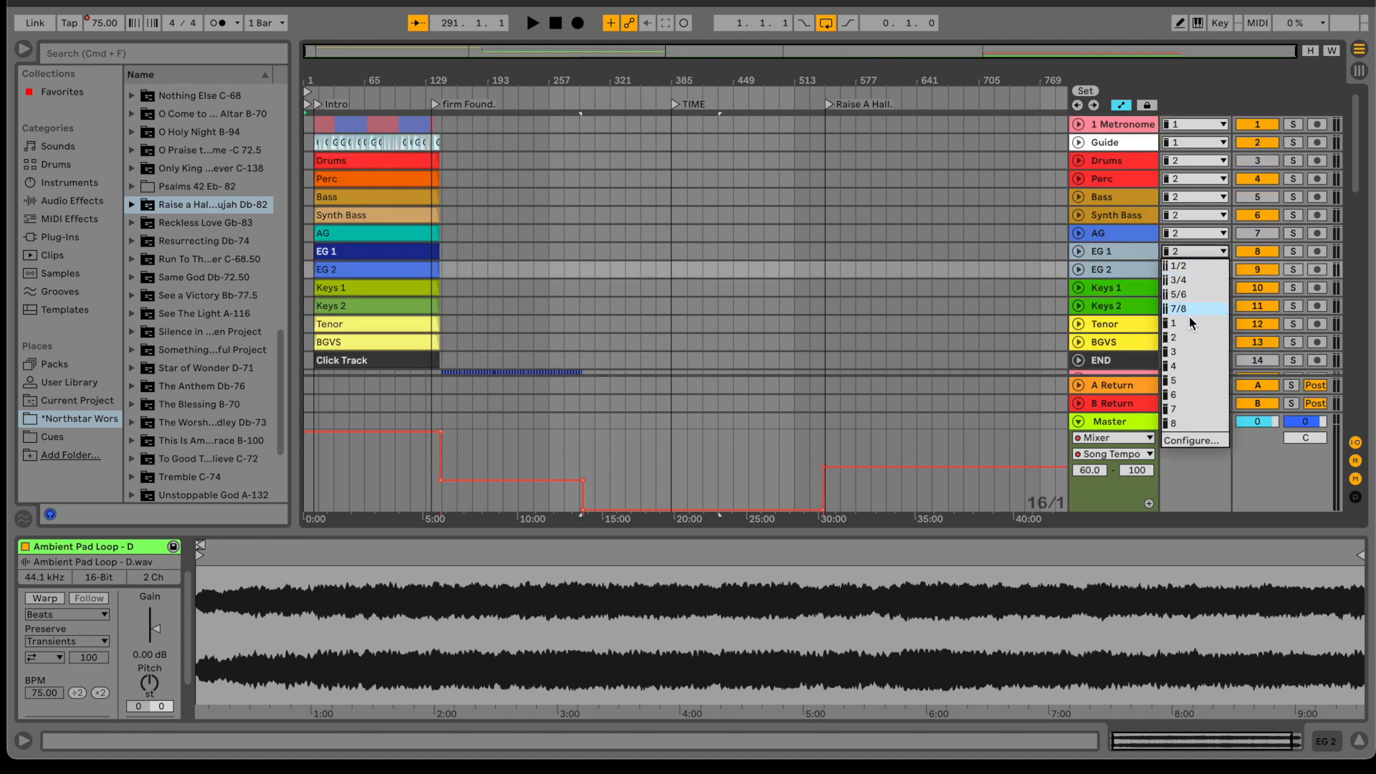
pyautogui.click(1181, 351)
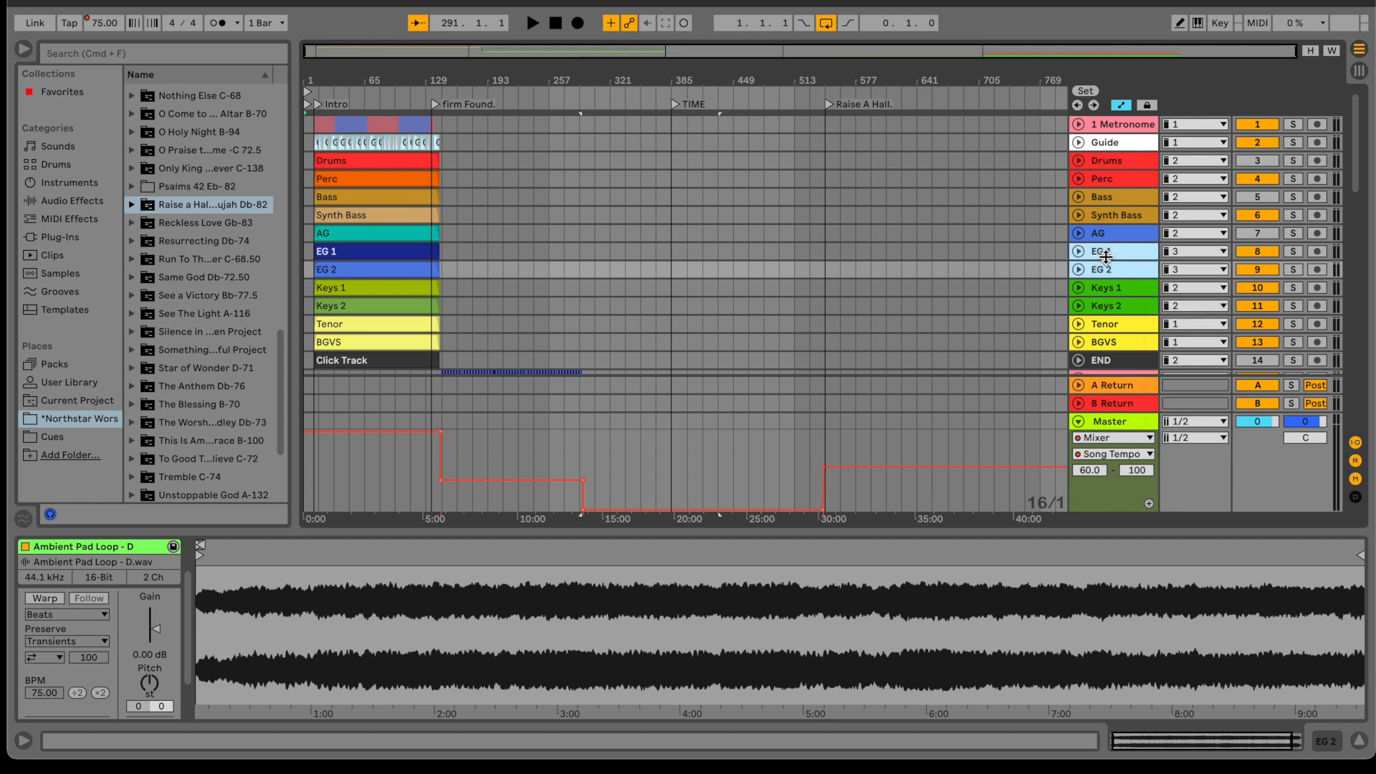
# - Set the output channel of the first song's Perc track (4) to 4
pyautogui.click(1132, 181)
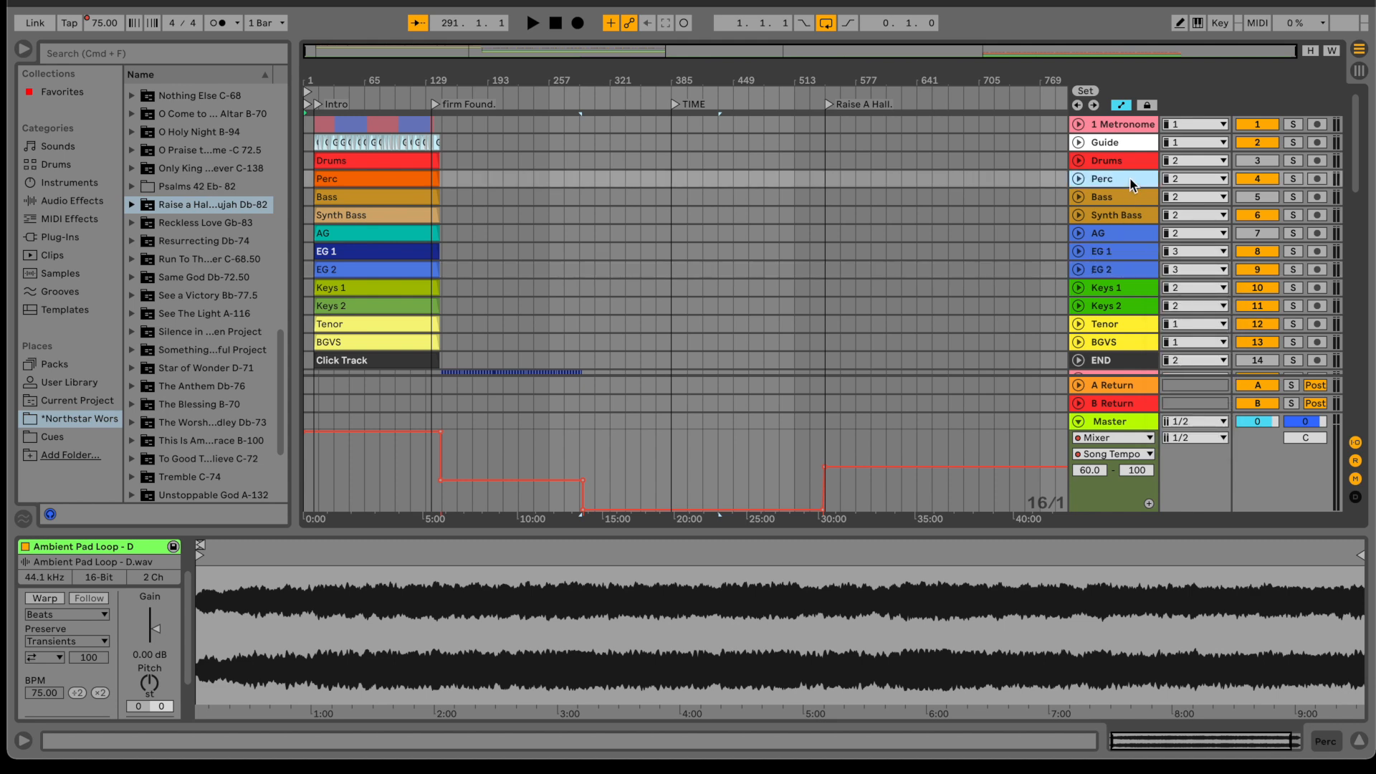
pyautogui.click(1194, 179)
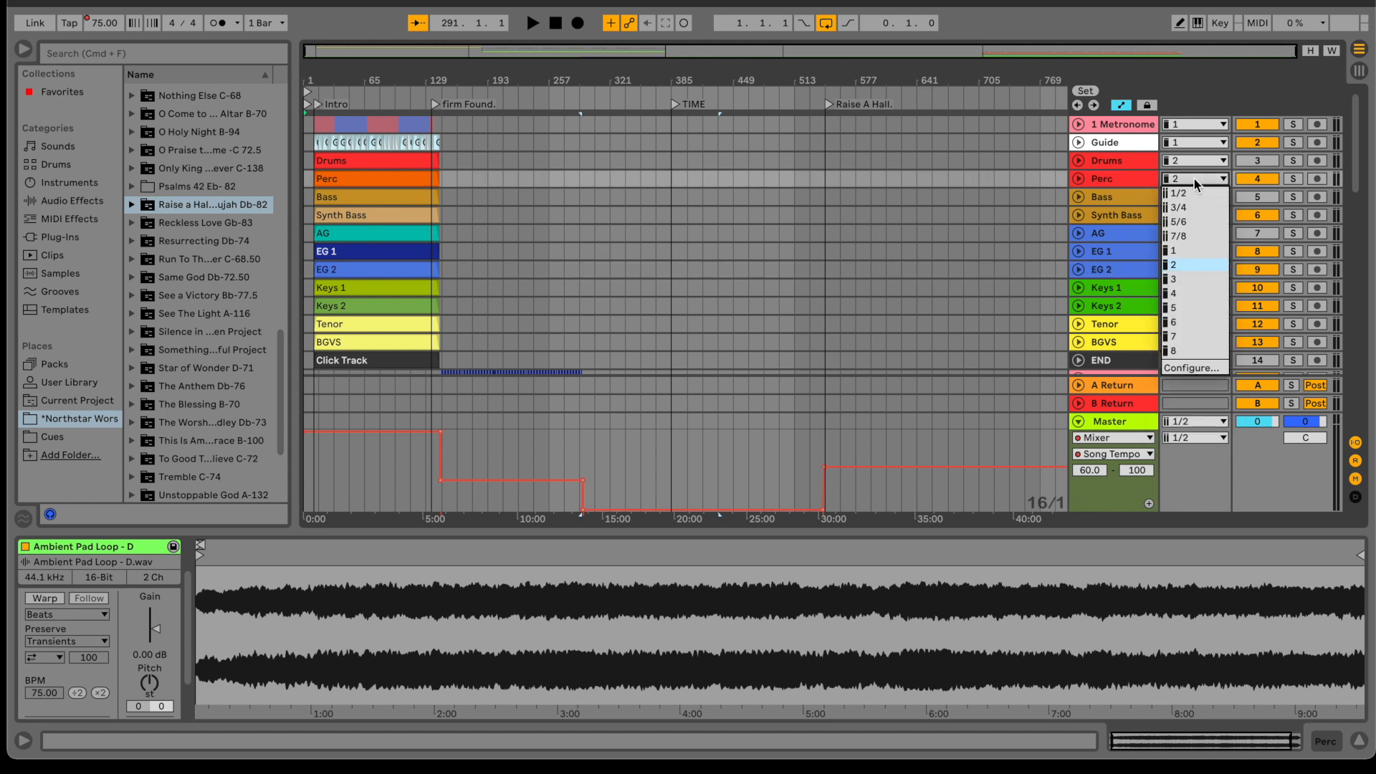
pyautogui.click(1182, 294)
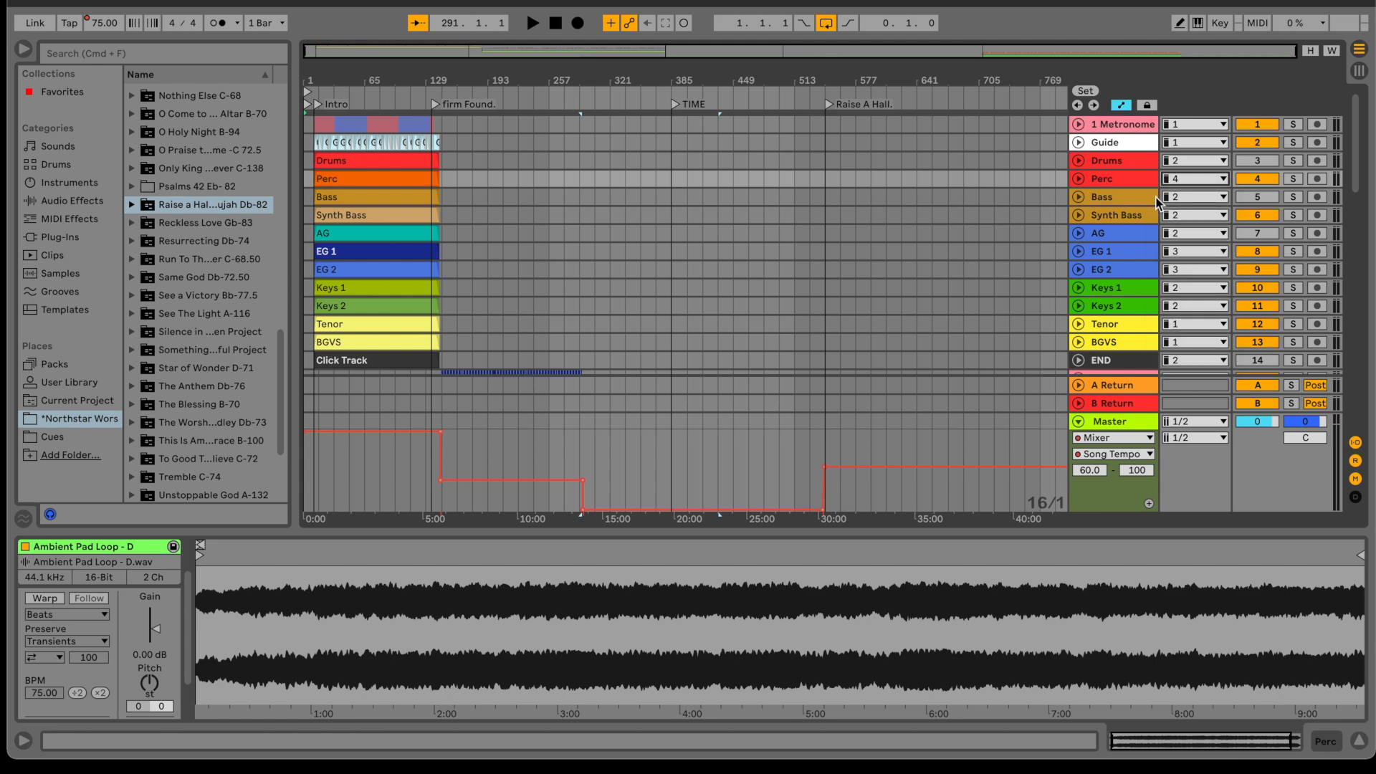
# - Set the output channel of the Firm Foundation song's Perc and Loop tracks (18 and 19) to 4
pyautogui.scroll(-10, 1194, 190)
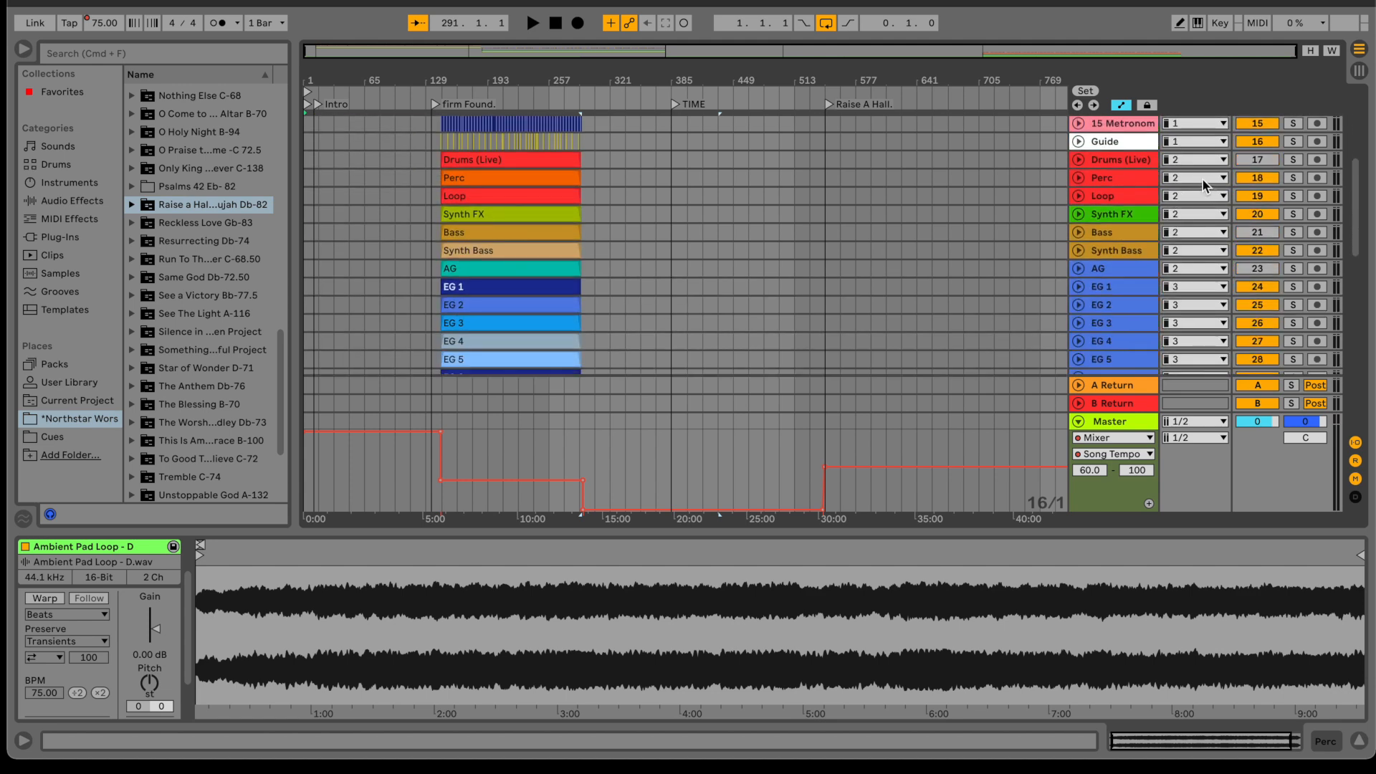
pyautogui.click(1203, 179)
pyautogui.click(1136, 171)
pyautogui.click(1134, 178)
pyautogui.hotkey('shift', 'Down')
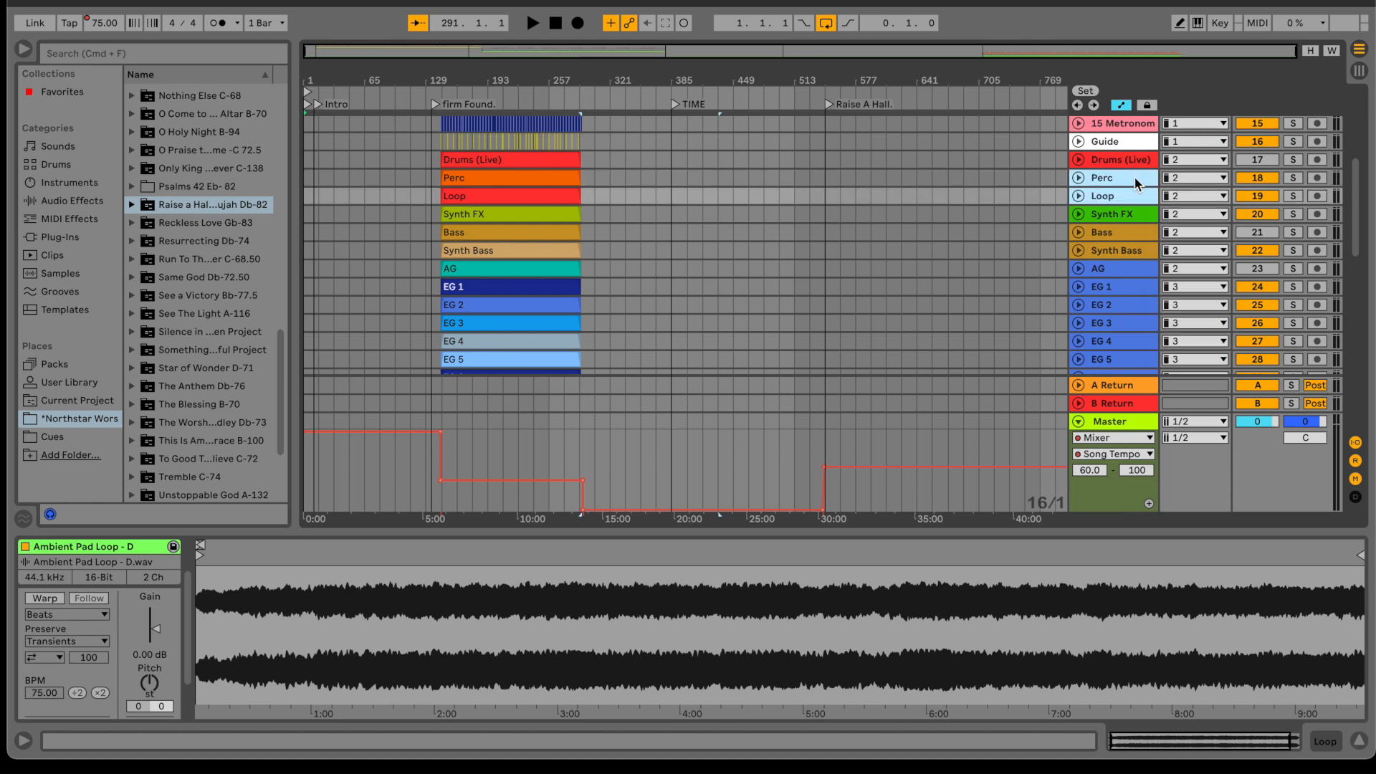
pyautogui.click(1189, 178)
pyautogui.click(1185, 291)
# - Set the output channel of the Raise A Hallelujah song's Perc, Perc 2, Tambourine 1, Shaker and FX tracks (42 to 46) to 4
pyautogui.scroll(-10, 1121, 282)
pyautogui.scroll(-3, 1121, 282)
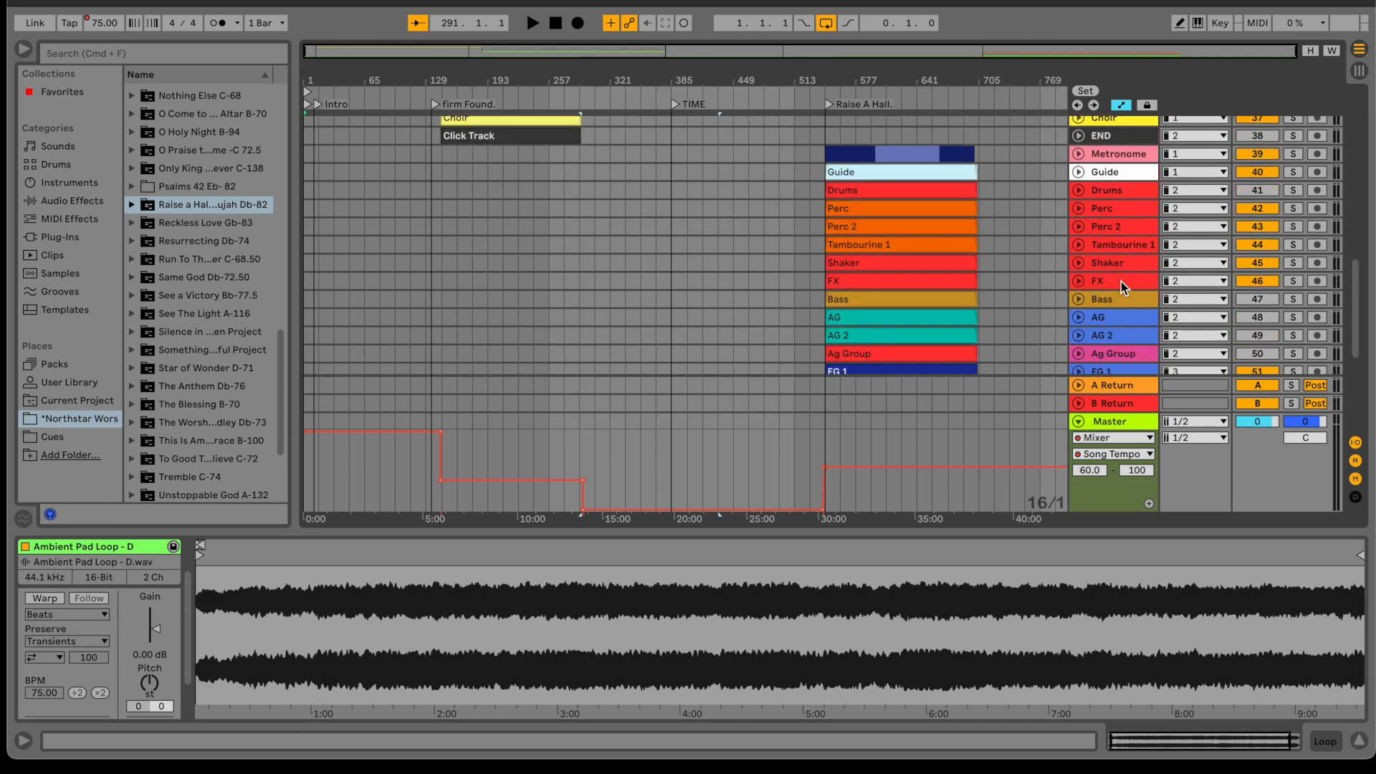
pyautogui.click(1114, 205)
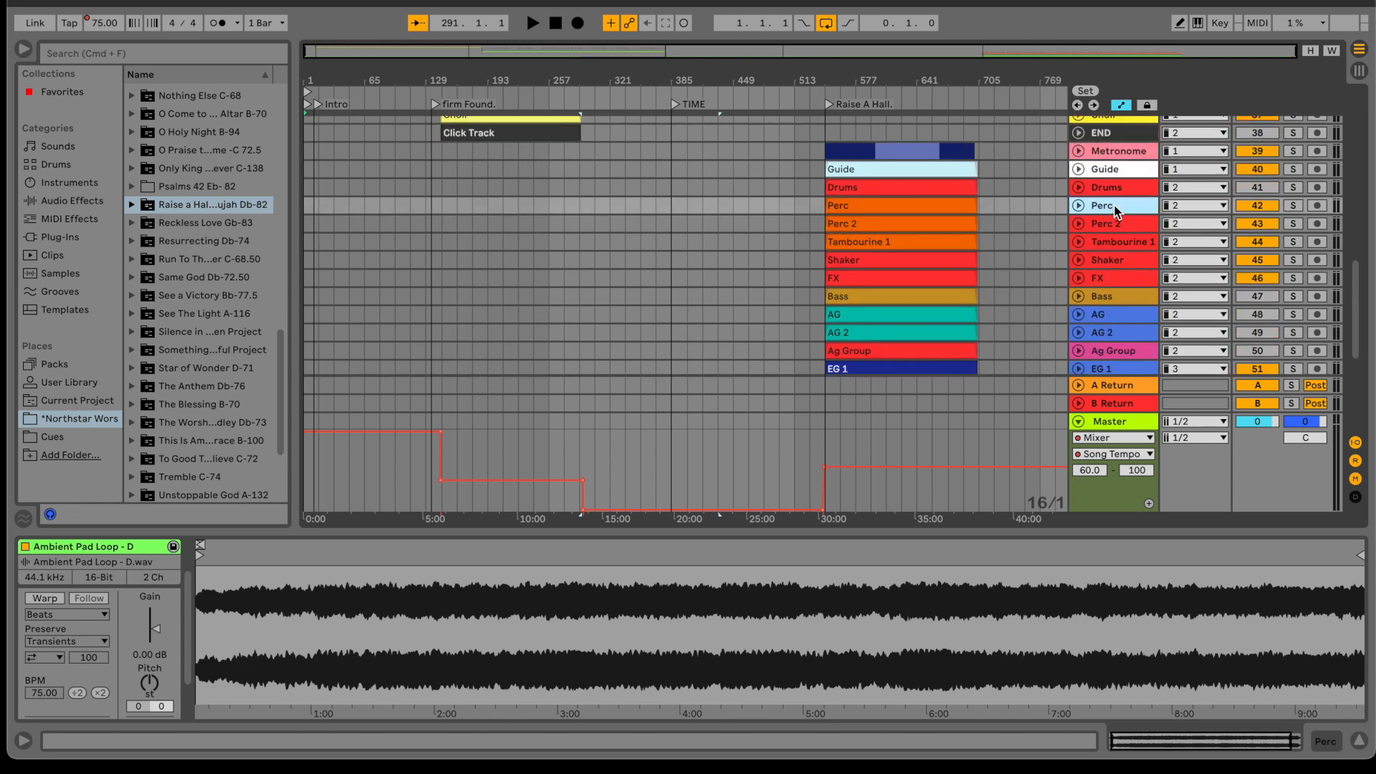
pyautogui.hotkey('shift', 'Down')
pyautogui.hotkey('shift', 'Down')
pyautogui.hotkey('shift', 'Down')
pyautogui.hotkey('shift', 'Down')
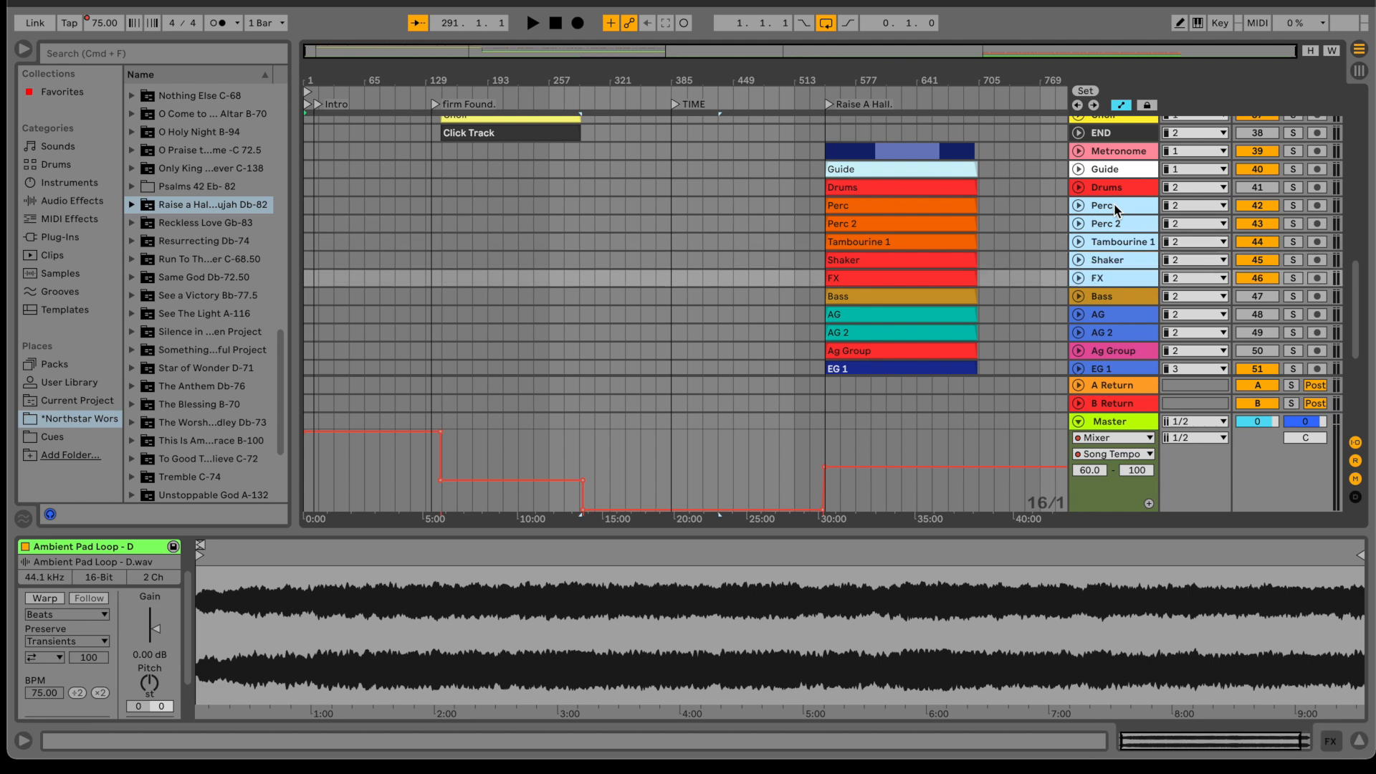
pyautogui.click(1196, 205)
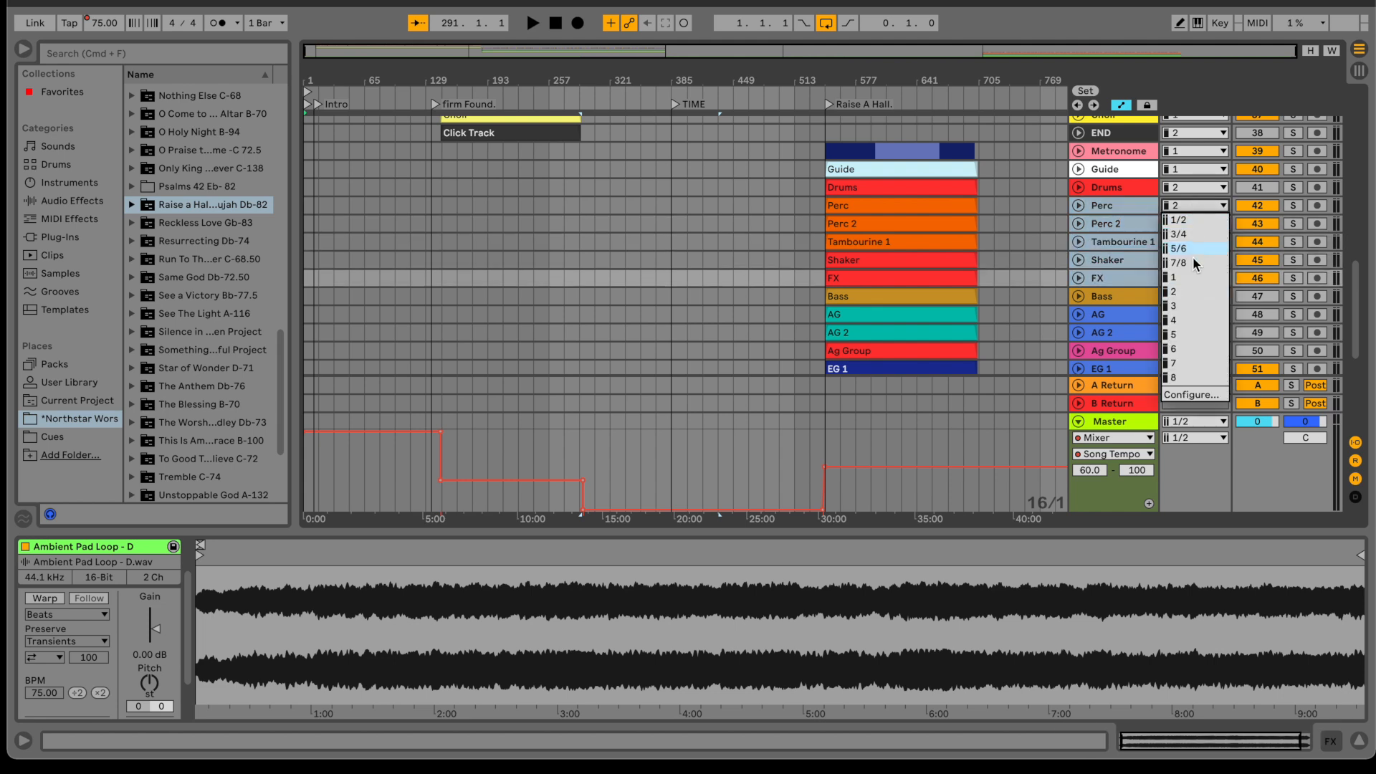
pyautogui.click(1185, 316)
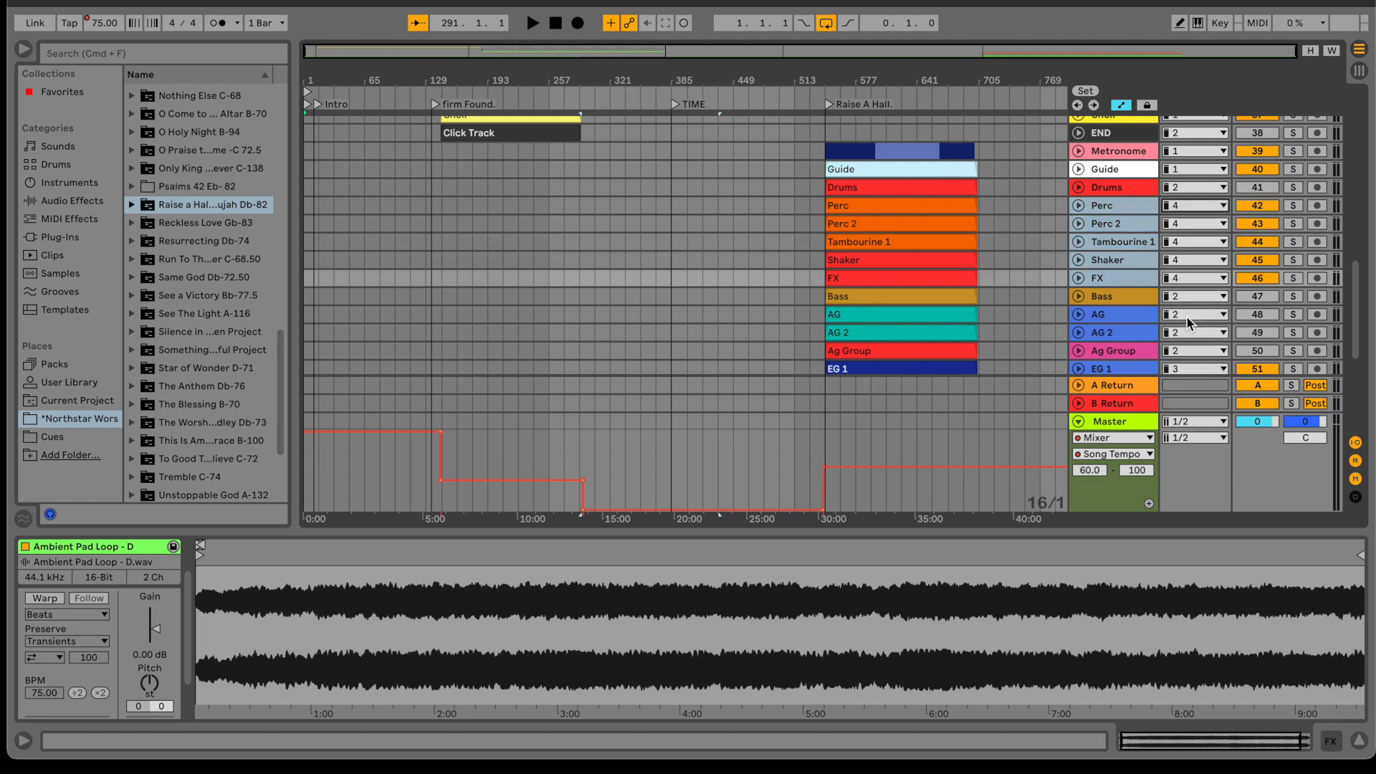
pyautogui.click(1128, 297)
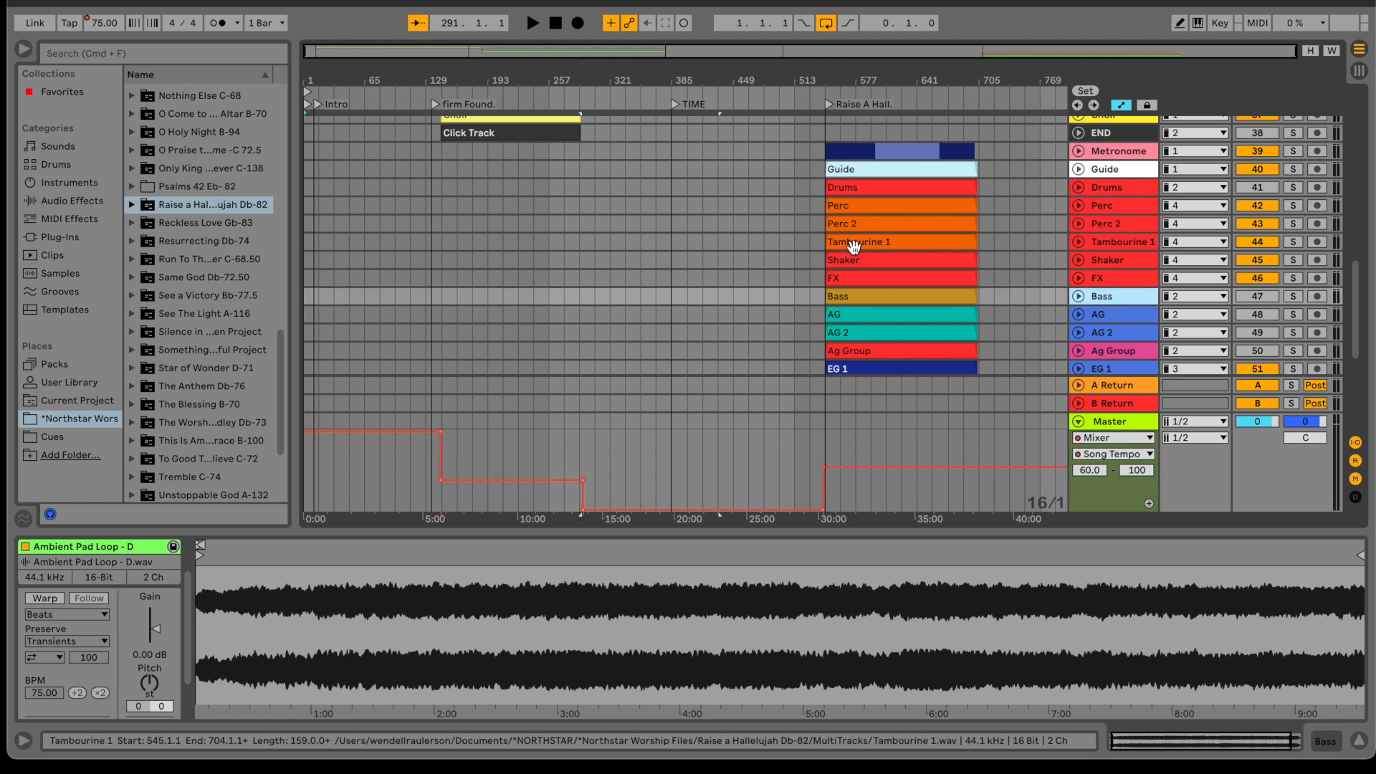
# - Examine the available audio output devices in the audio preferences, then leave the preferences
pyautogui.click(60, 1)
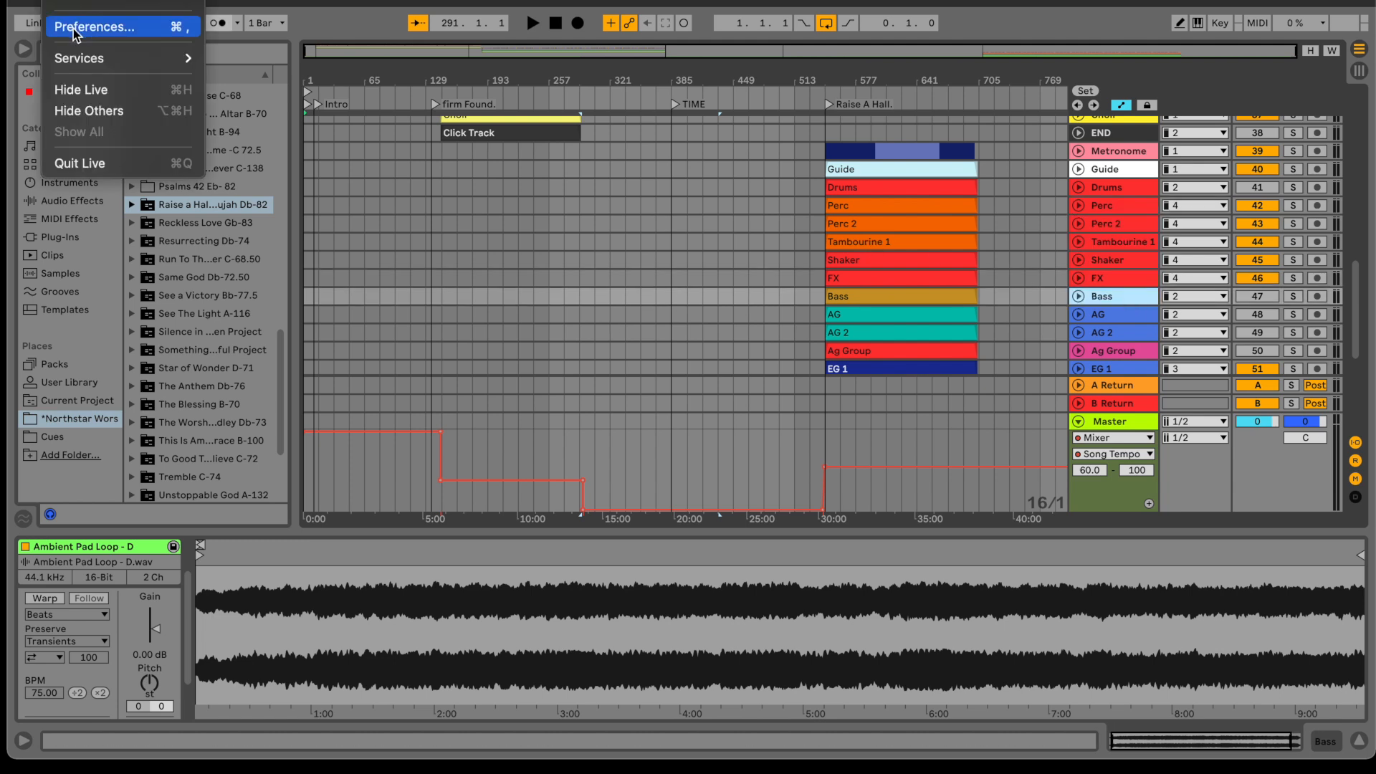
pyautogui.click(576, 174)
pyautogui.press('super+s')
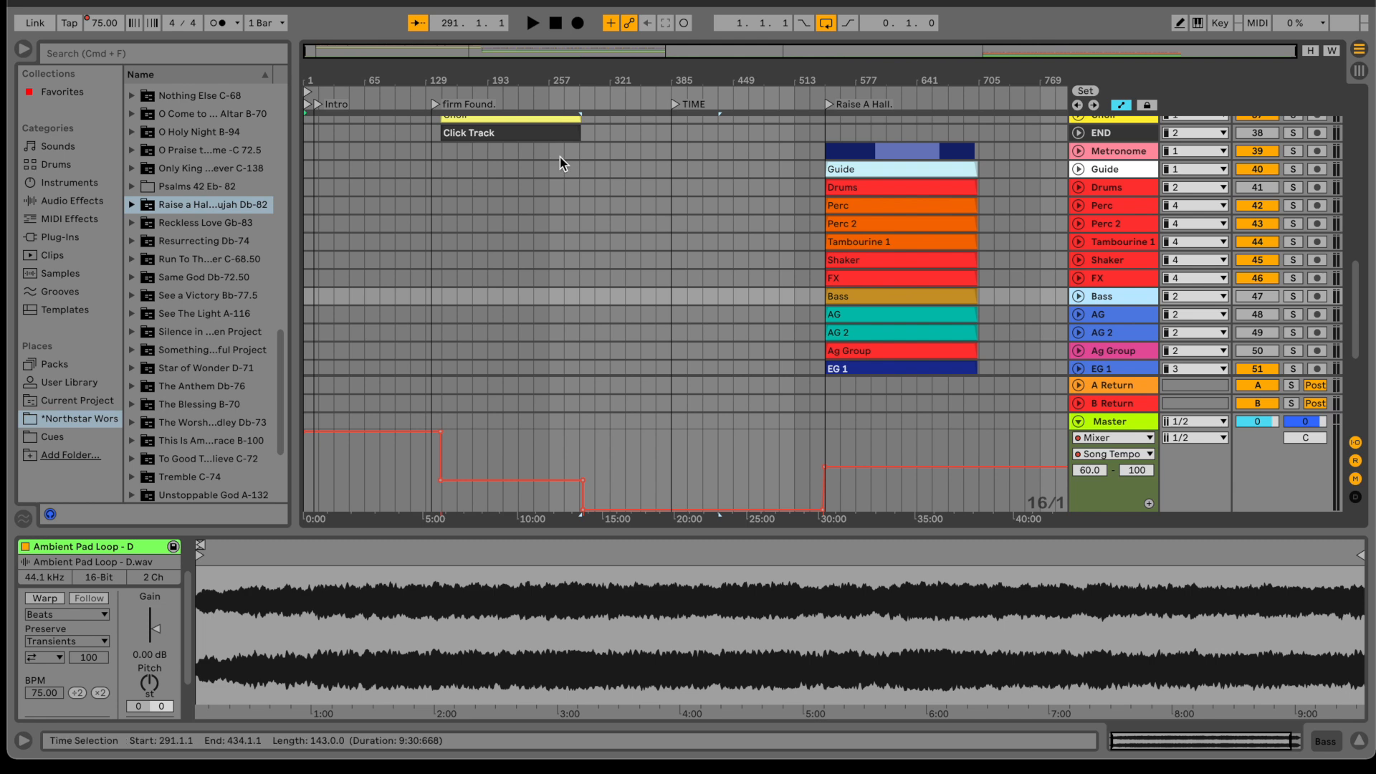
pyautogui.click(52, 3)
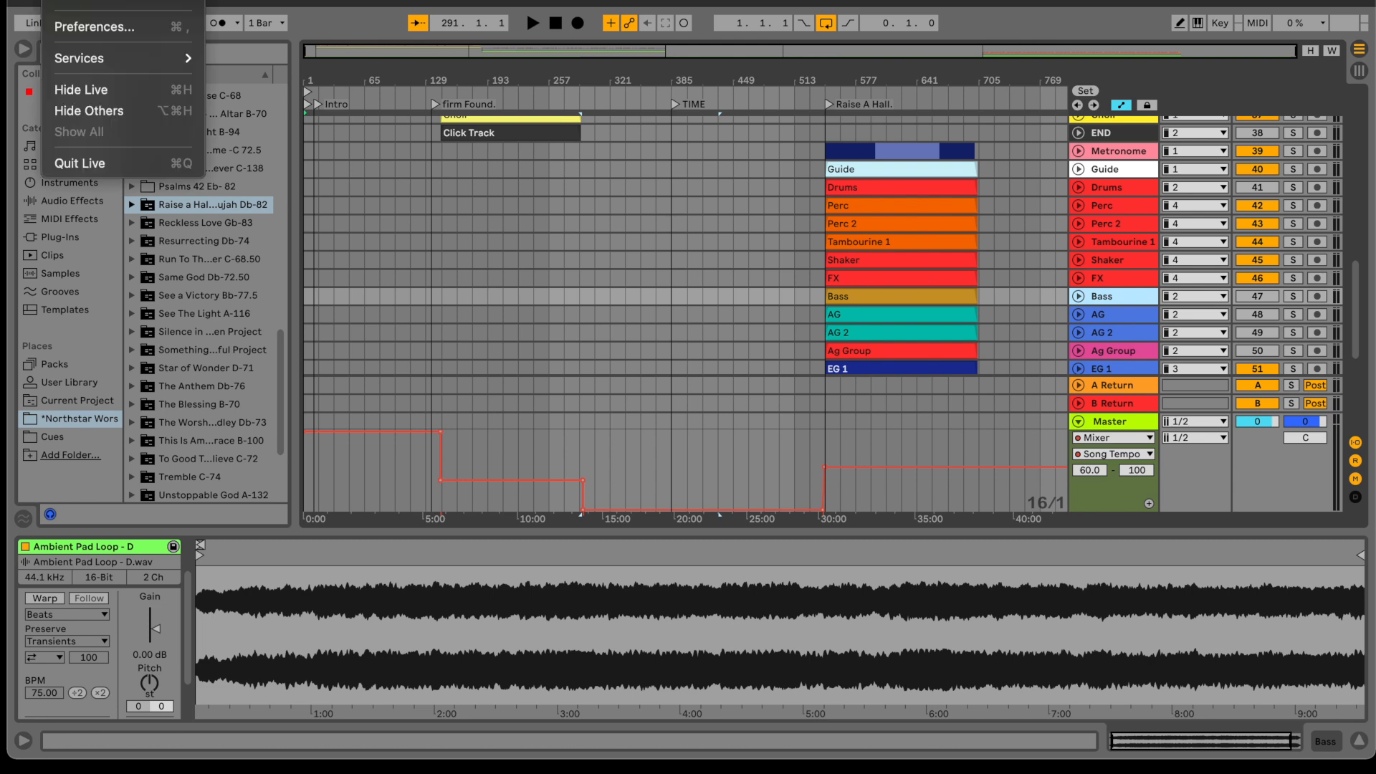
pyautogui.click(76, 28)
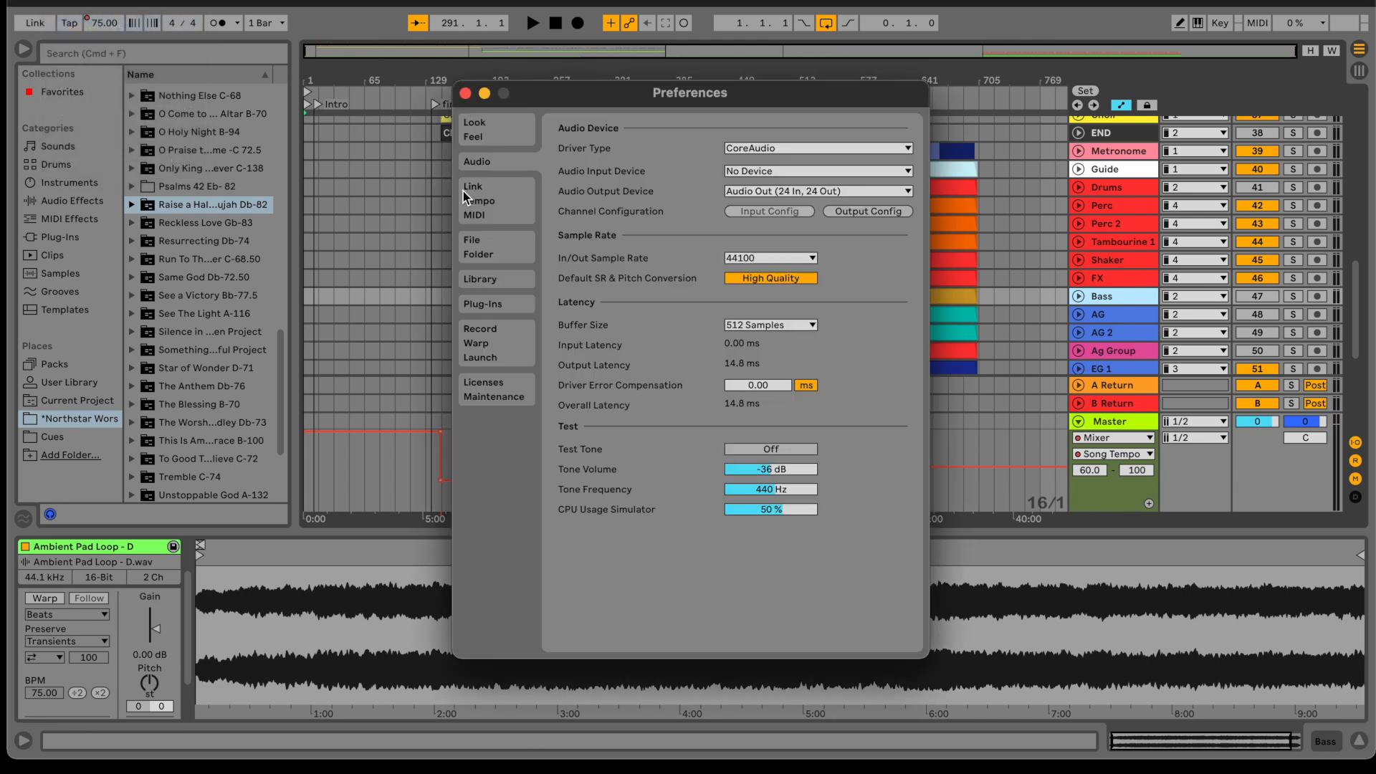
pyautogui.click(801, 195)
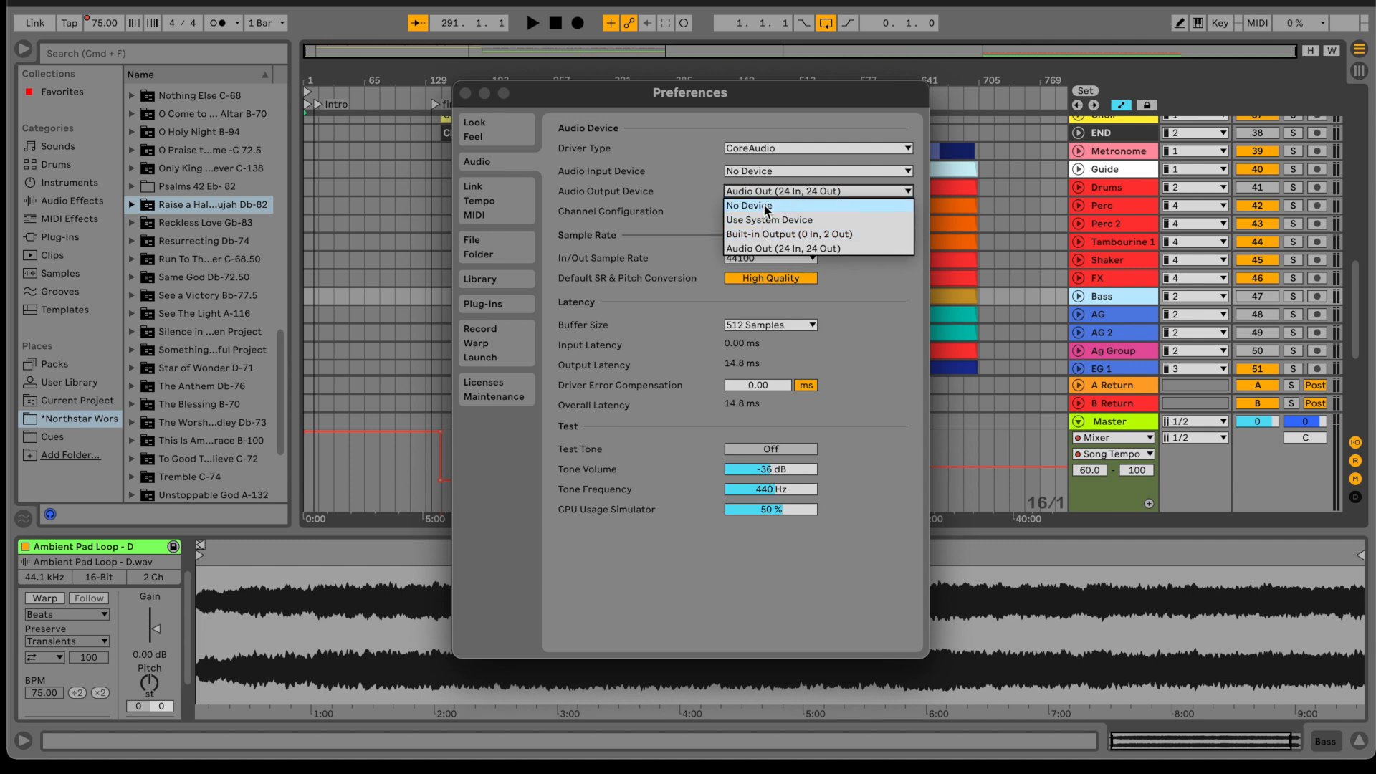
pyautogui.click(1143, 198)
# - Examine the output channel choices of the Raise A Hallelujah Perc track (42) and the routing of the tracks above it
pyautogui.click(1205, 205)
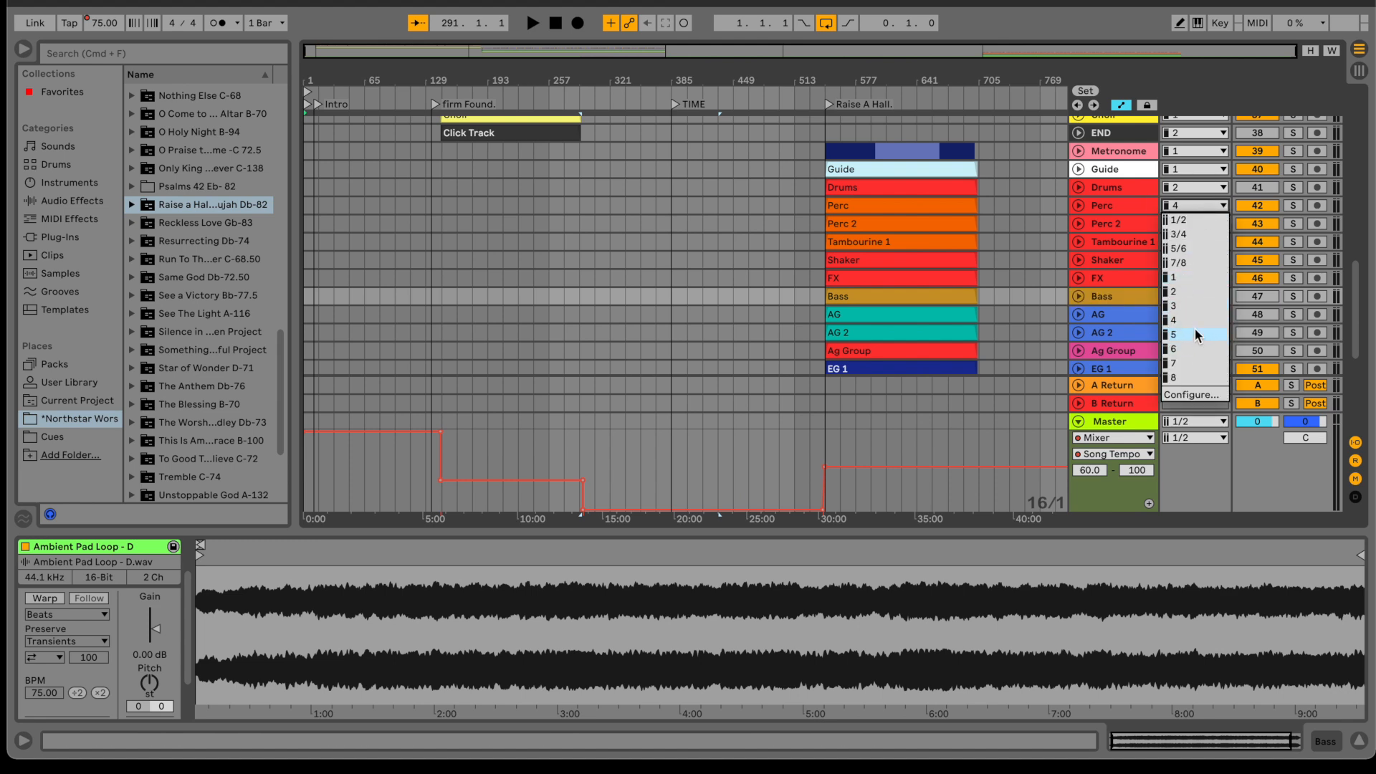
pyautogui.click(1185, 208)
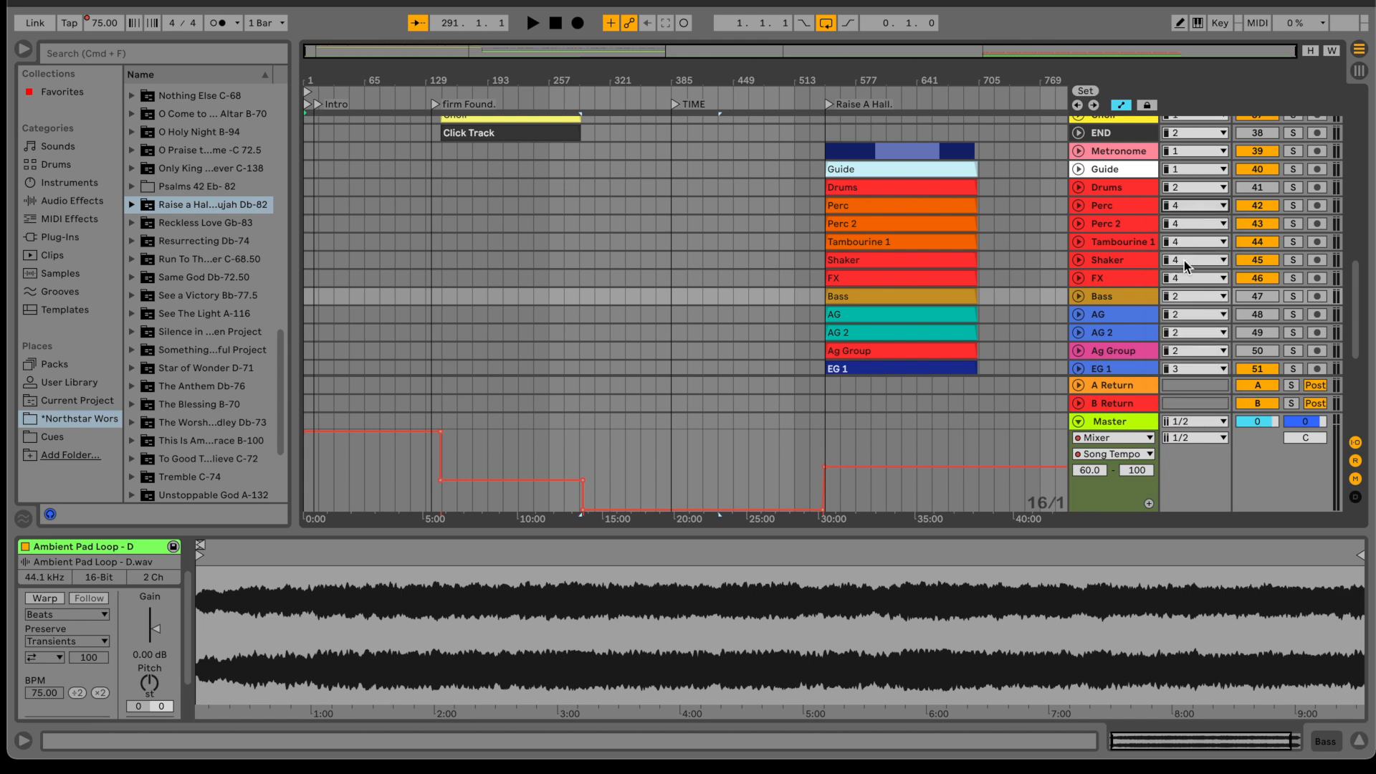
pyautogui.scroll(2, 1184, 260)
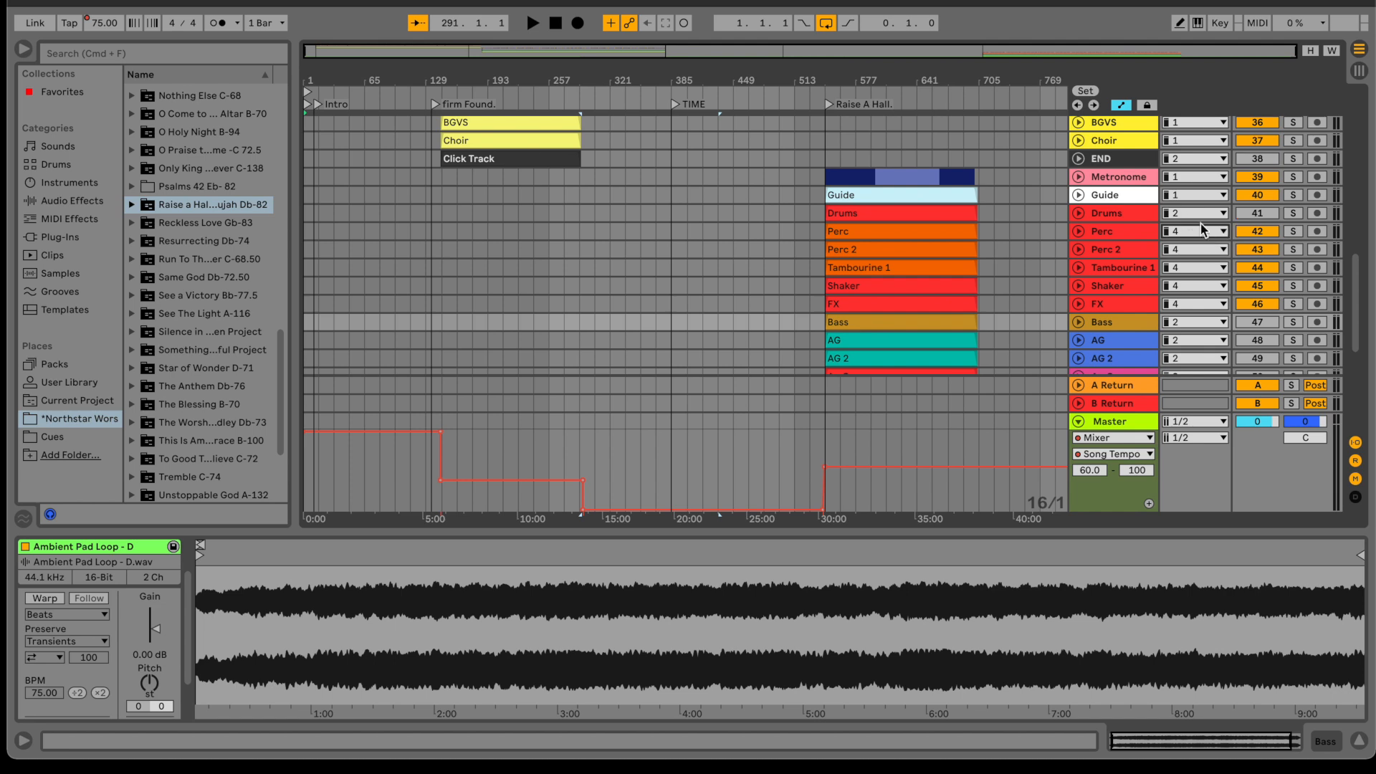
pyautogui.scroll(15, 1201, 223)
pyautogui.scroll(1, 1201, 223)
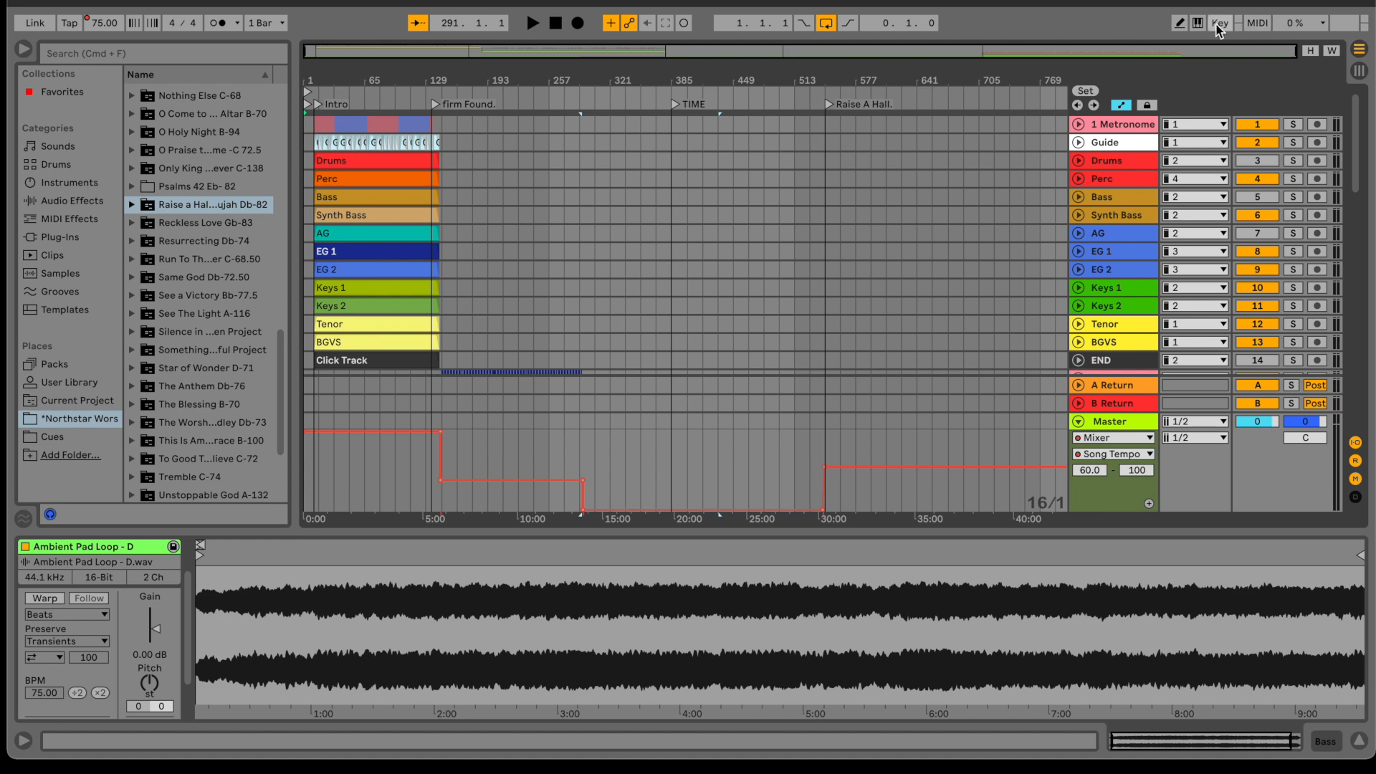
# - Enter MIDI mapping and map the transport's Start to note G#2 and Stop to note D#3
pyautogui.click(1256, 24)
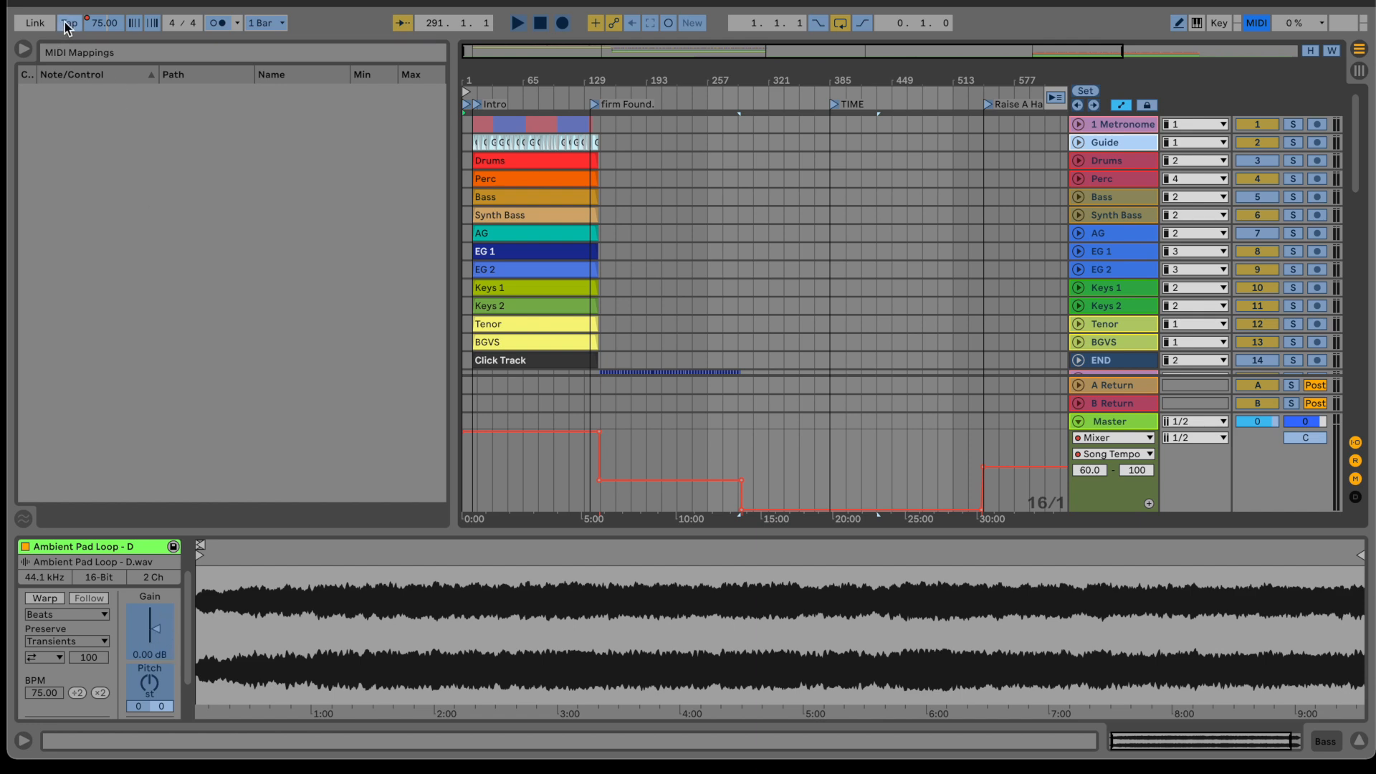
pyautogui.click(522, 23)
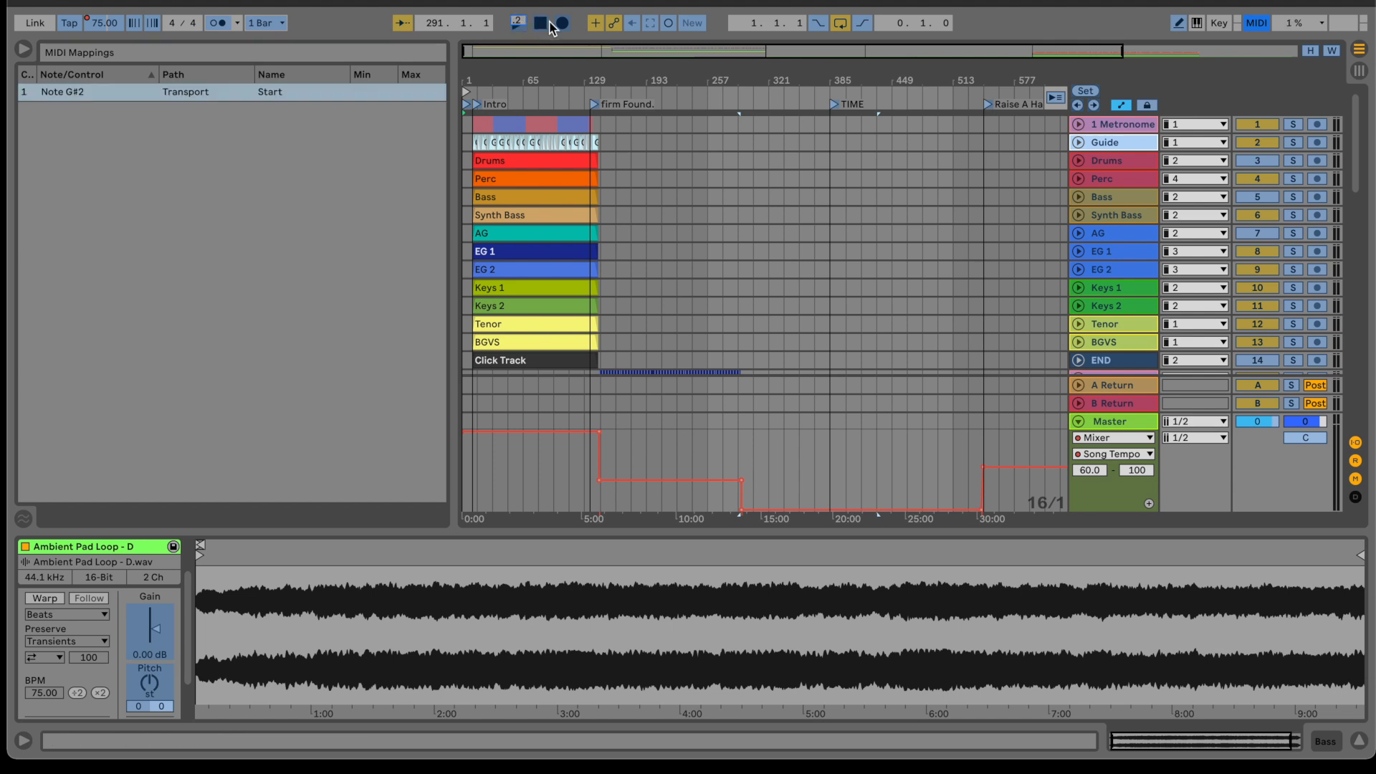
pyautogui.click(543, 23)
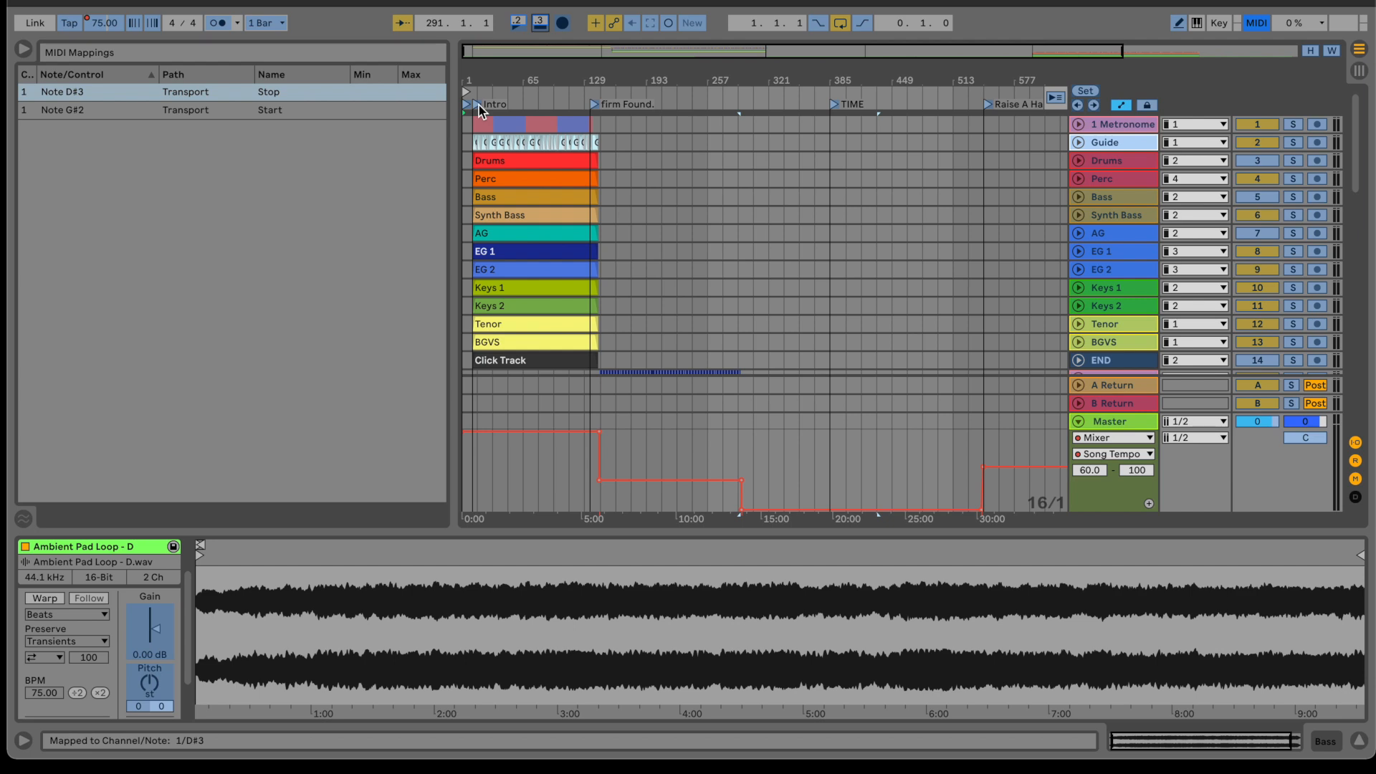
# - Switch to the Planning Center service order in Safari to check the first song's title, then return to Ableton Live
pyautogui.scroll(10, 486, 126)
pyautogui.hscroll(-5, 488, 132)
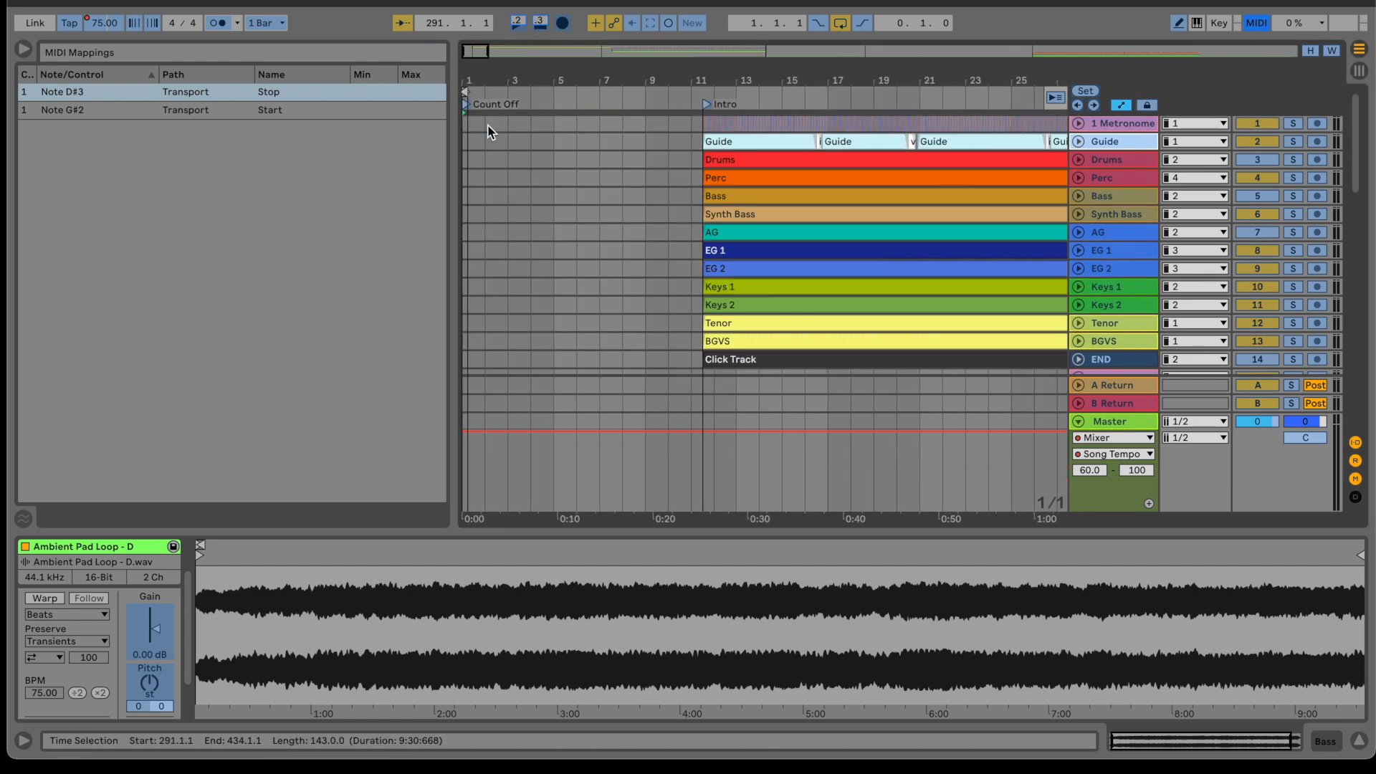
pyautogui.click(708, 109)
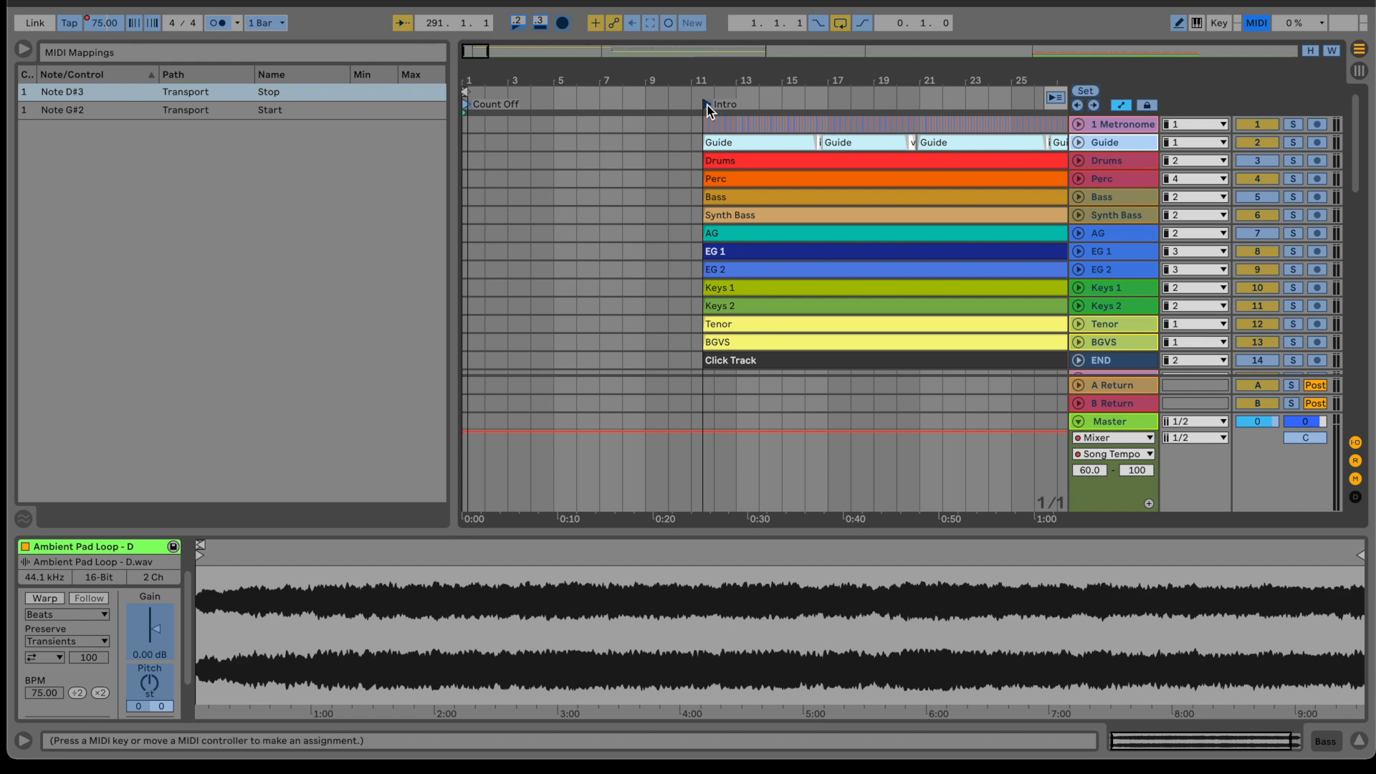
pyautogui.moveTo(753, 770)
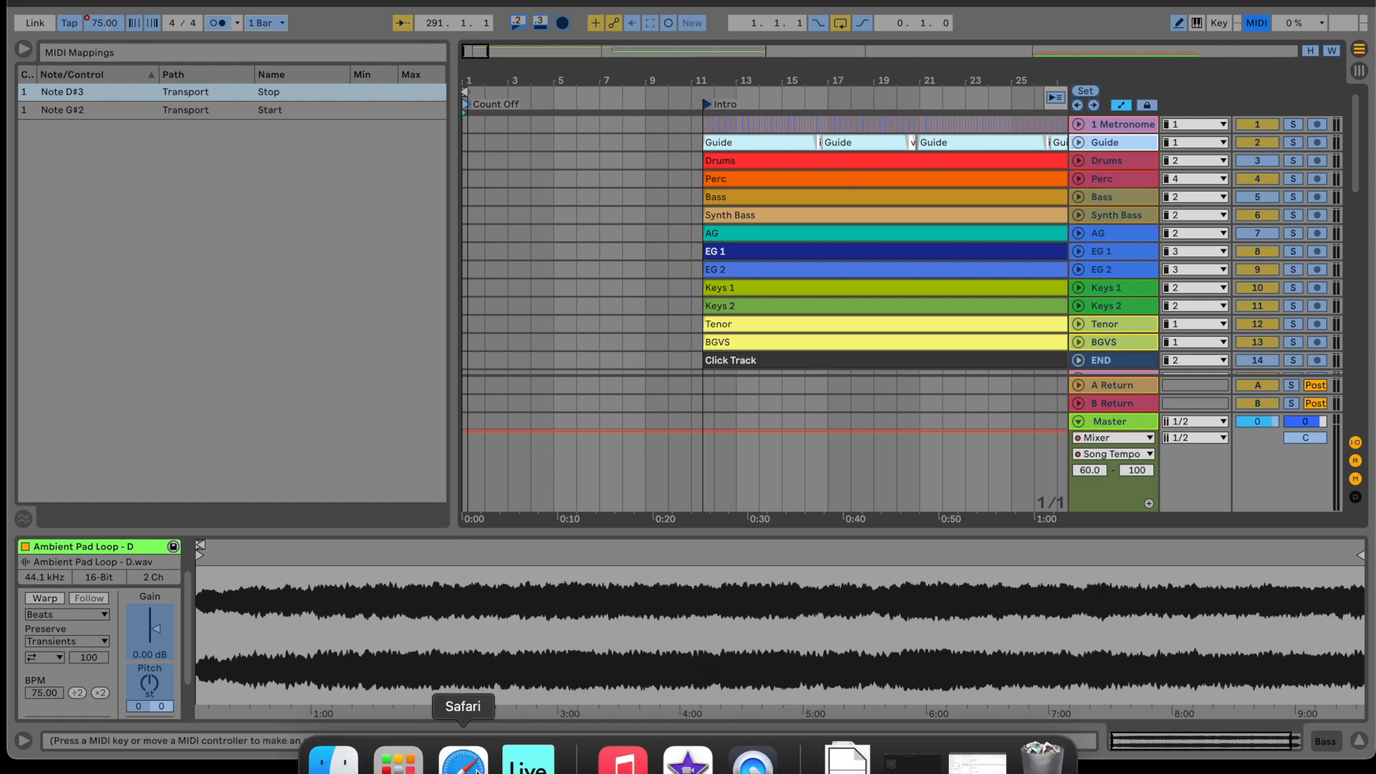
pyautogui.click(479, 770)
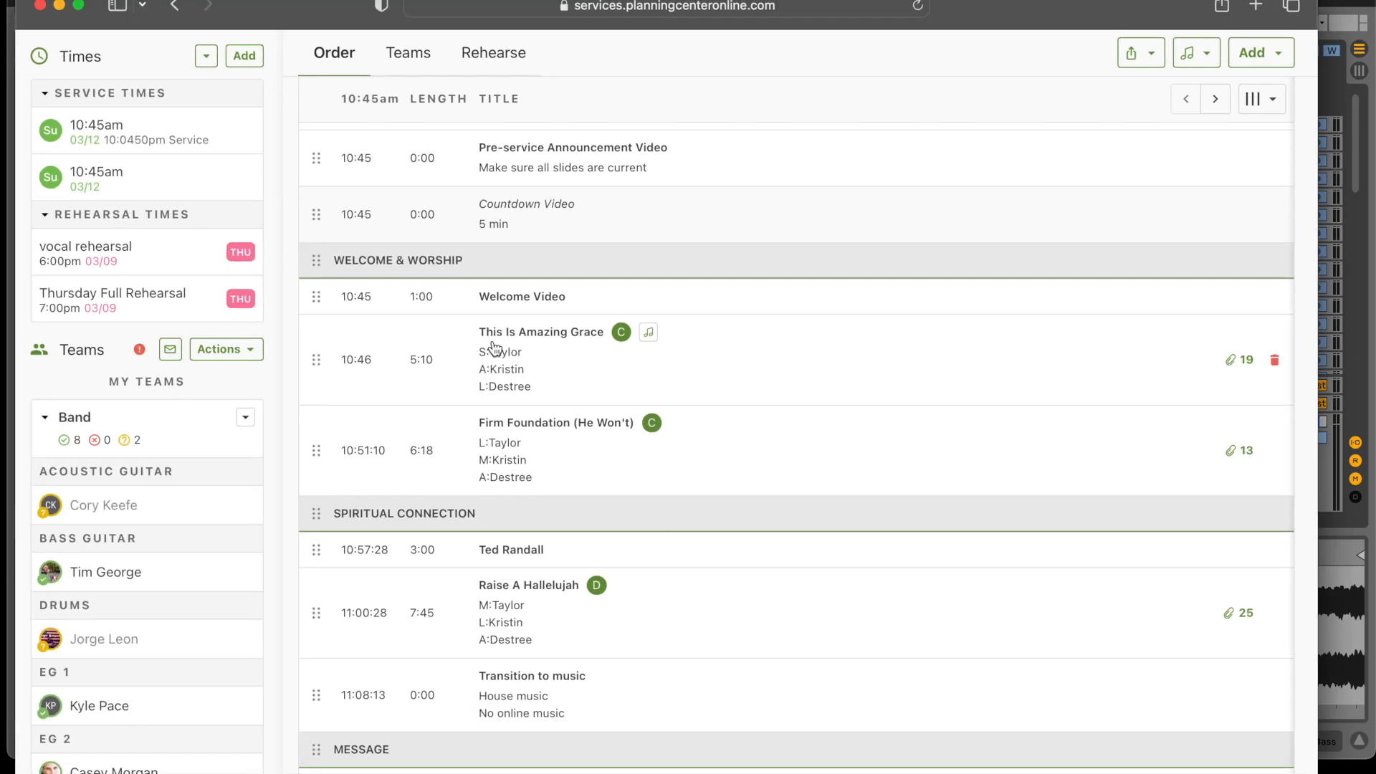
pyautogui.click(61, 7)
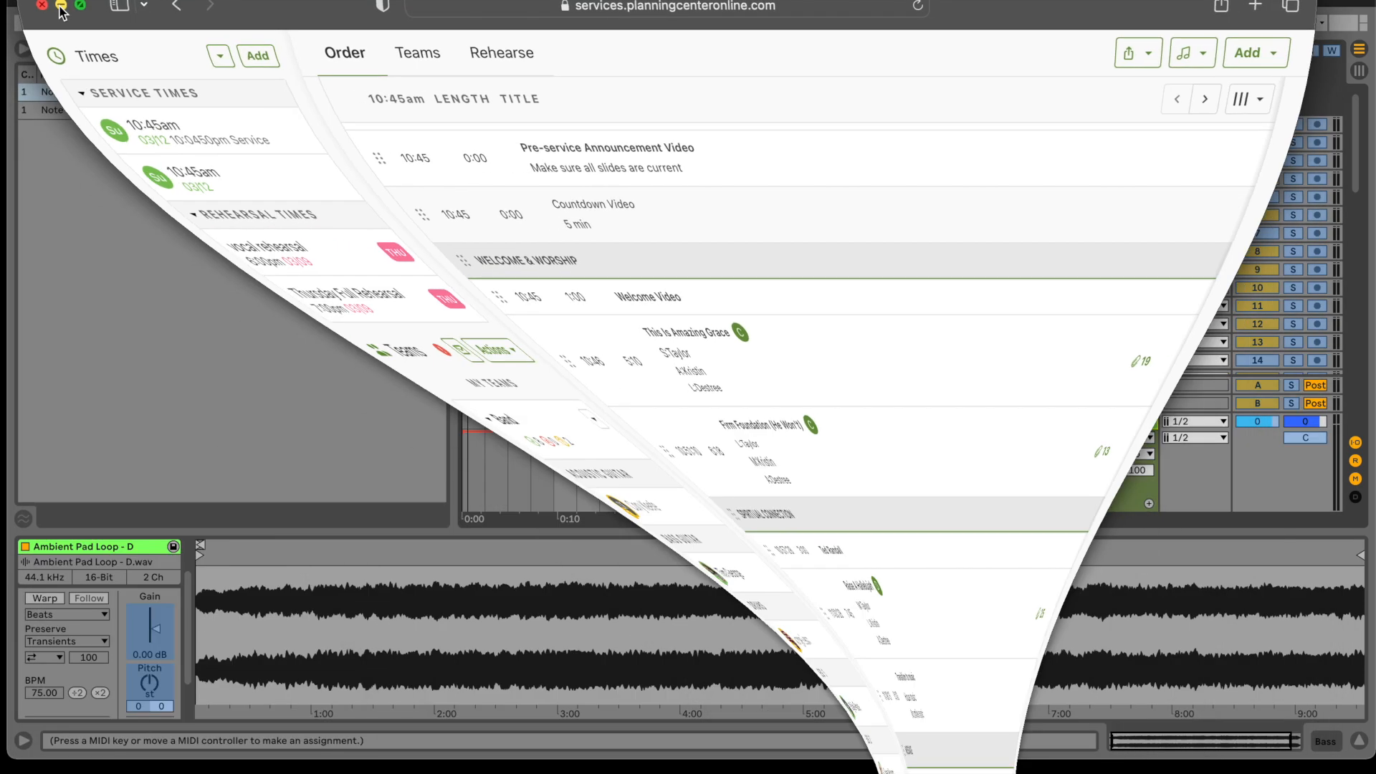
# - Rename the first song's Intro locator as Amazing Grace and map it to MIDI note C2
pyautogui.rightClick(705, 105)
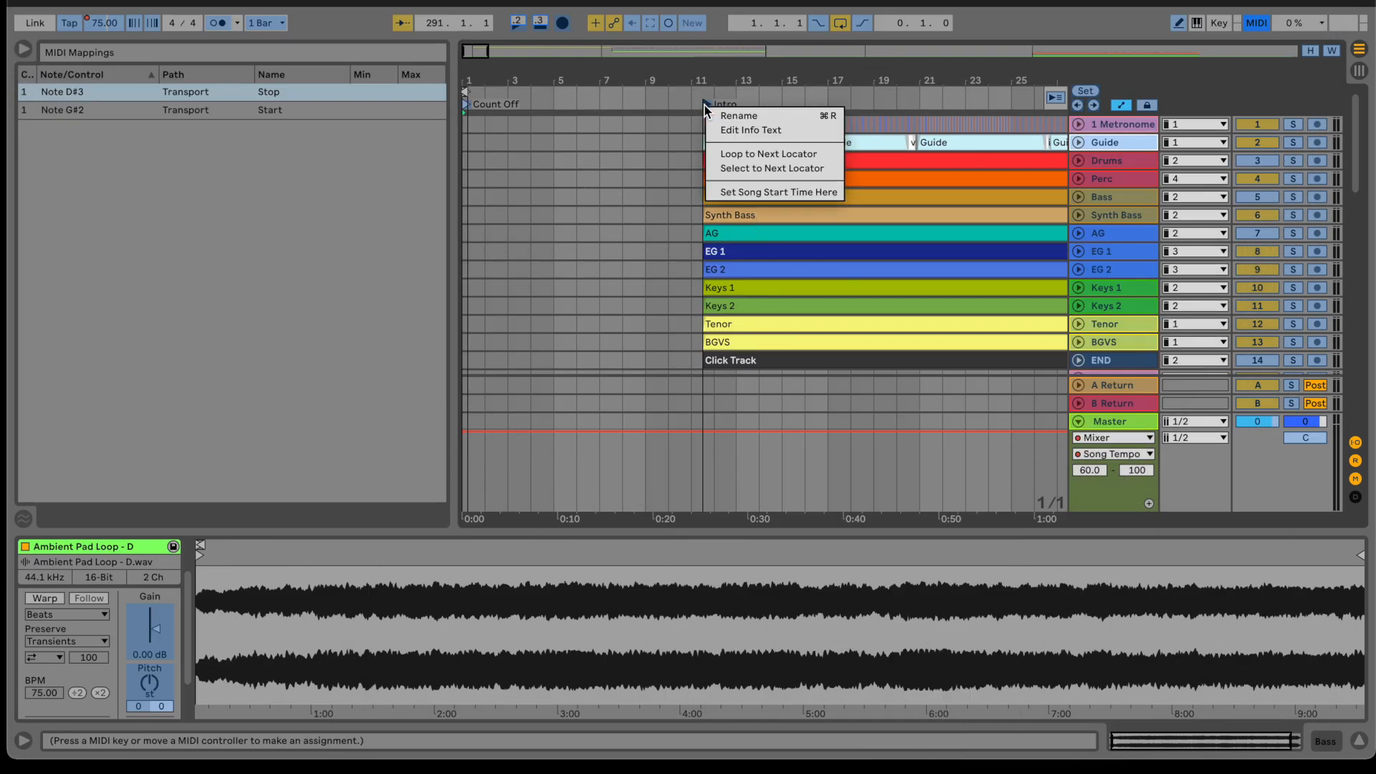
pyautogui.click(740, 115)
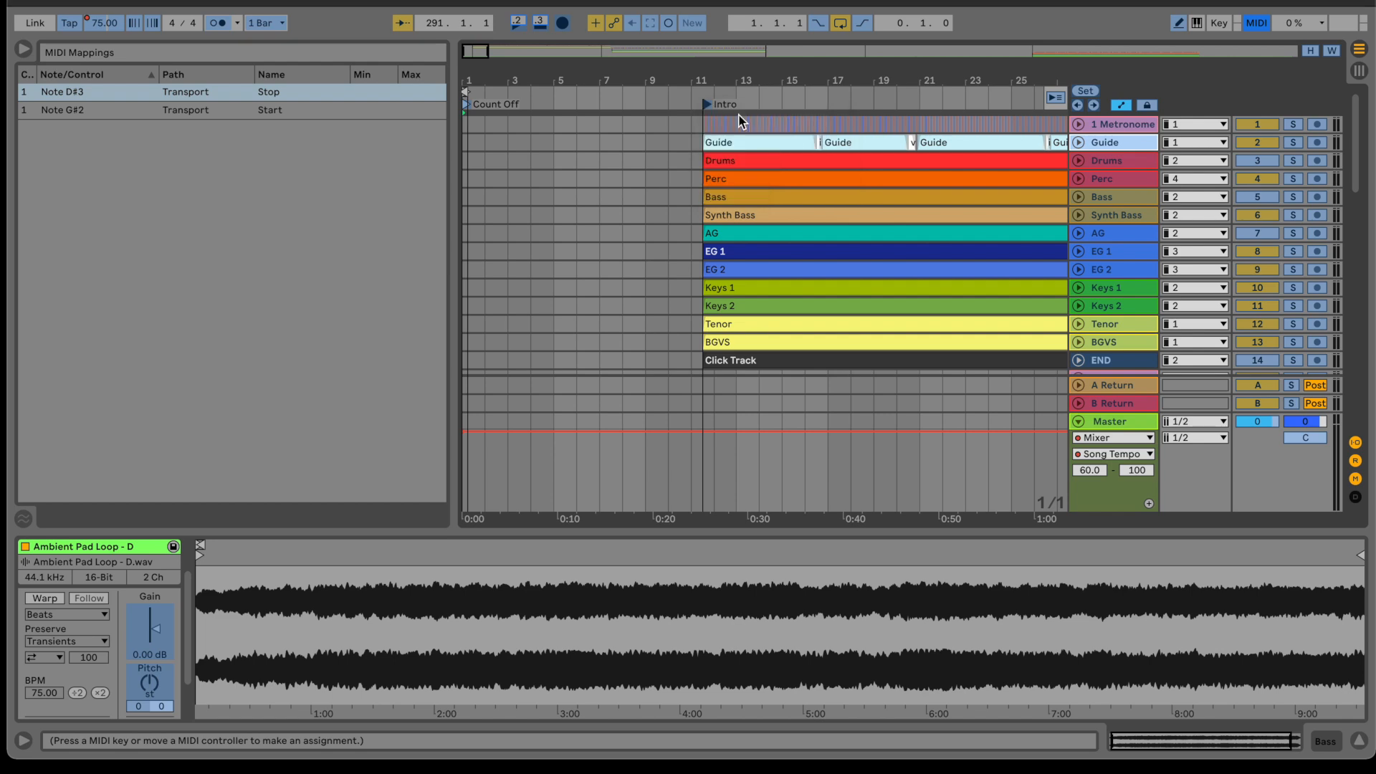
pyautogui.rightClick(708, 106)
pyautogui.click(723, 114)
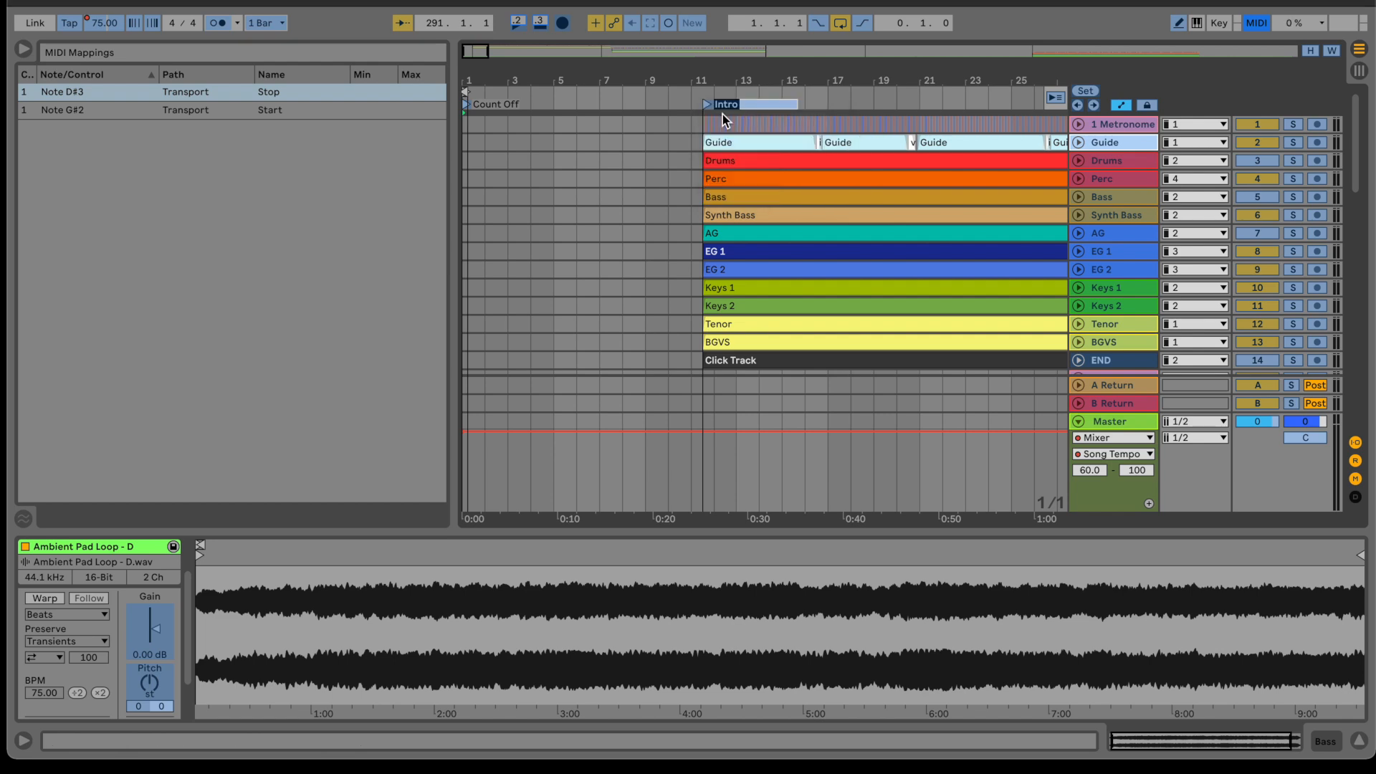
pyautogui.write('Amazing Grace')
pyautogui.press('Return')
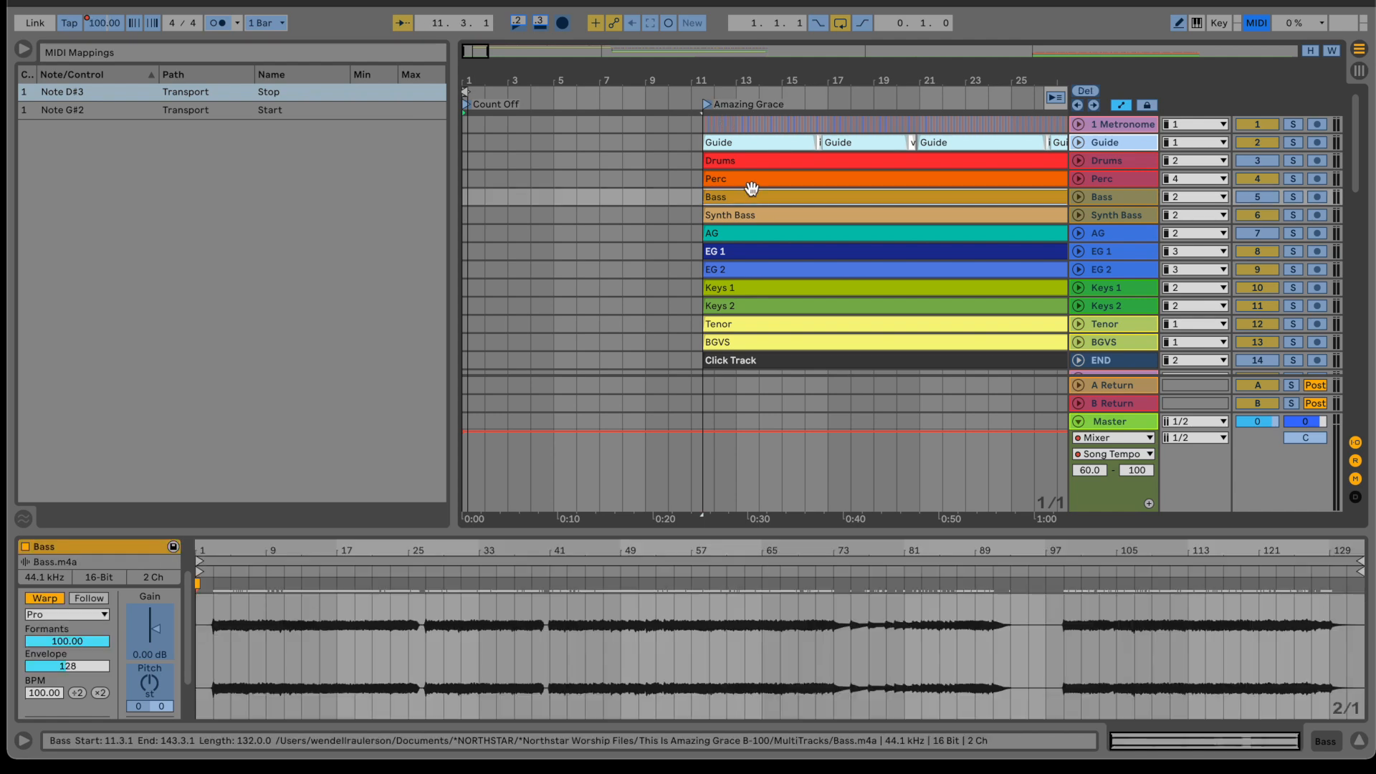
pyautogui.click(707, 104)
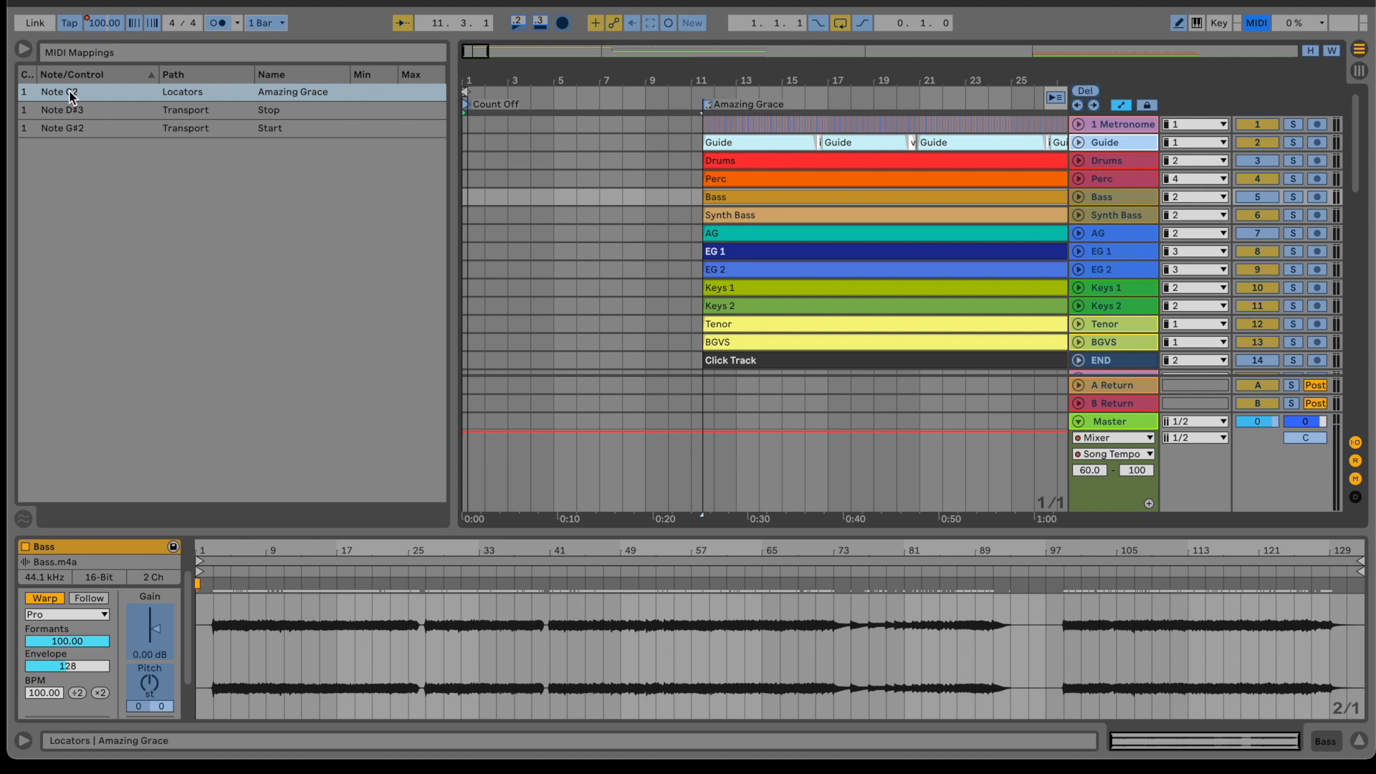
# - Move the firm Found. locator to bar 144, just before the Firm Foundation song's clips
pyautogui.hscroll(10, 860, 193)
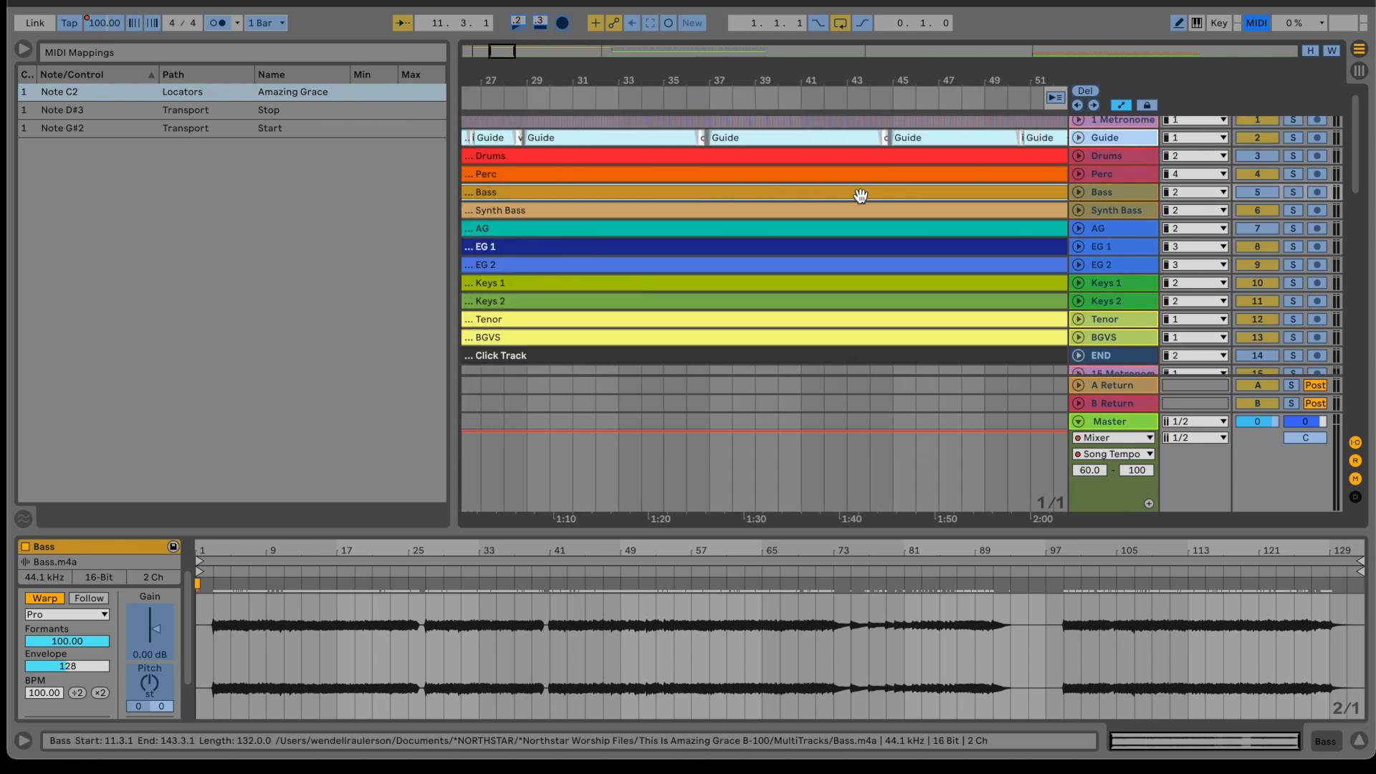
pyautogui.click(613, 53)
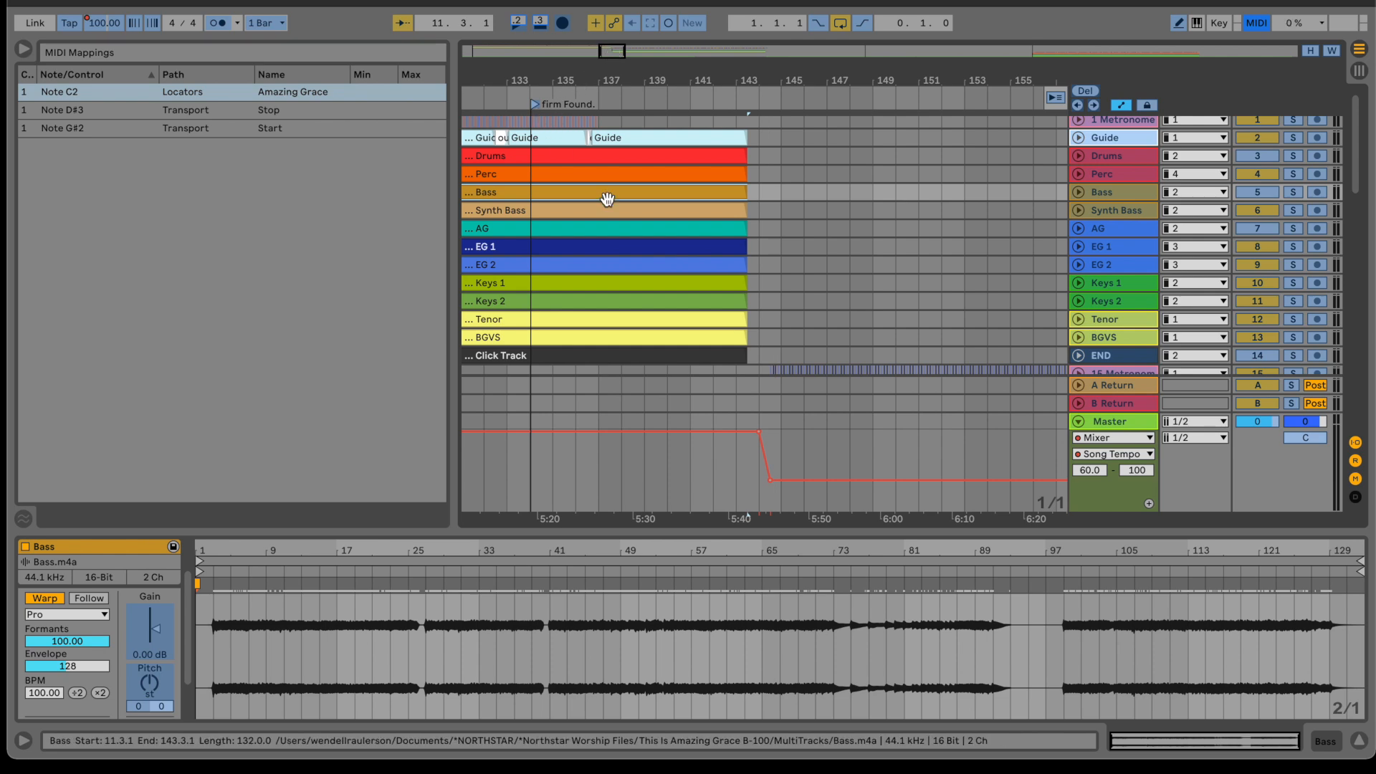
pyautogui.scroll(-3, 609, 200)
pyautogui.scroll(2, 607, 200)
pyautogui.click(531, 101)
pyautogui.press('Right')
pyautogui.press('Right')
pyautogui.press('Right')
pyautogui.press('Right')
pyautogui.press('Right')
pyautogui.press('Right')
pyautogui.press('Right')
pyautogui.press('Right')
pyautogui.press('Right')
pyautogui.press('Right')
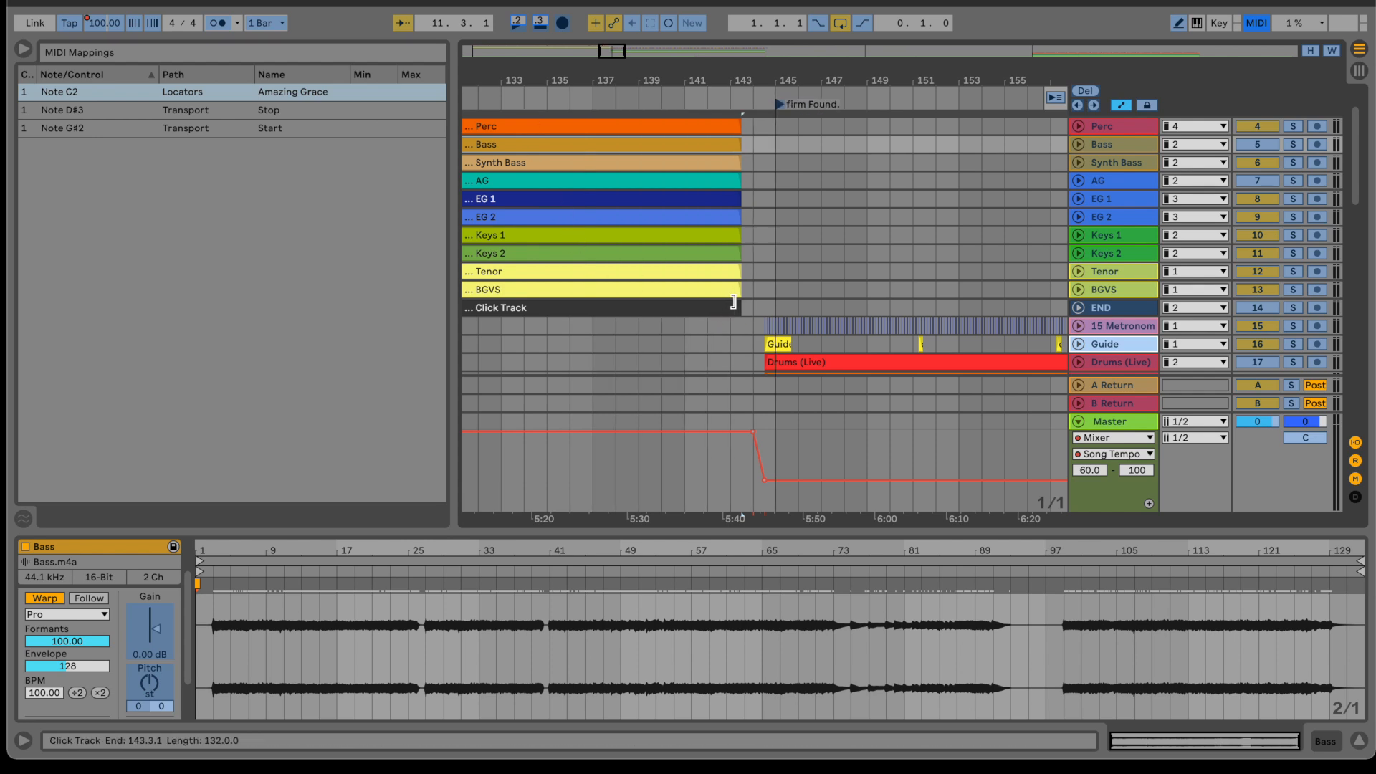
pyautogui.press('Left')
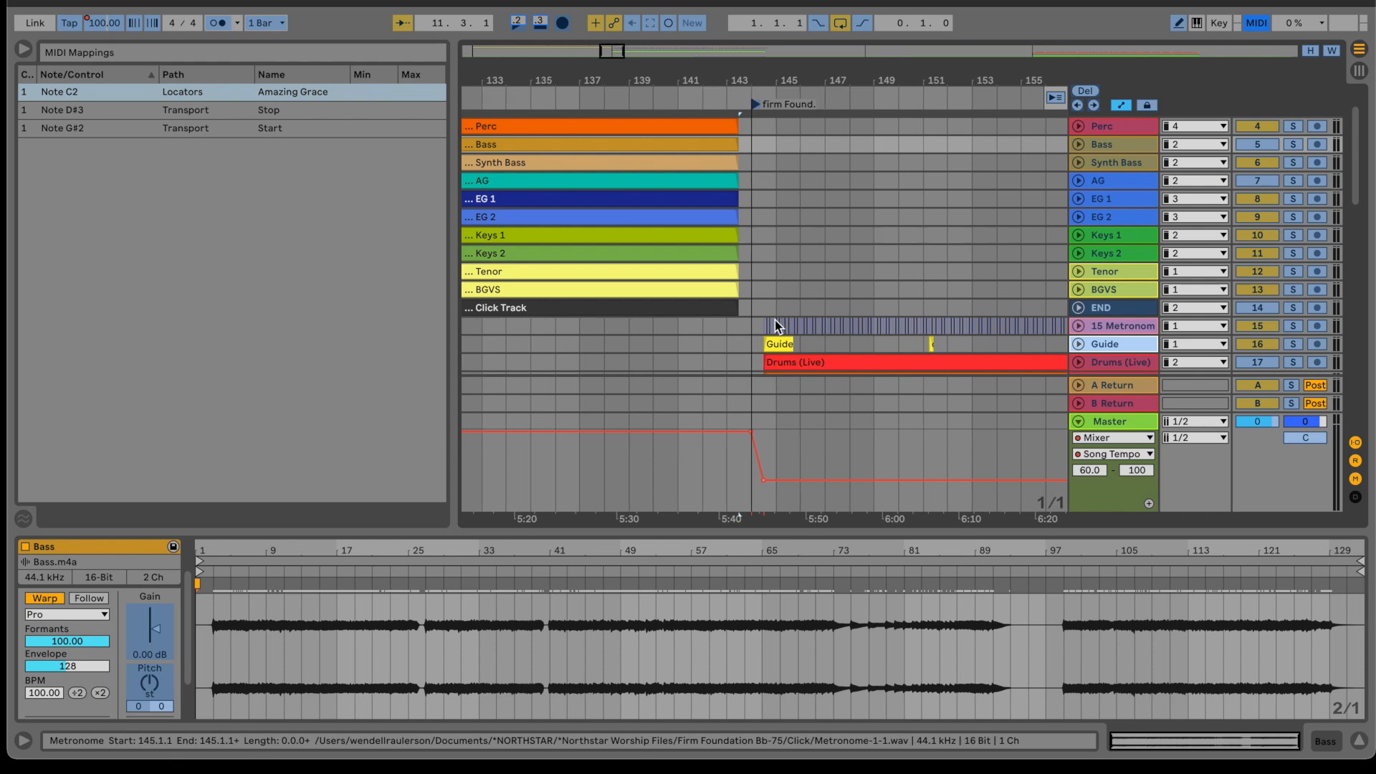
# - Align the firm Found. locator with the start of the song's Guide clip at 144.3 and map it to MIDI note D2
pyautogui.scroll(5, 775, 322)
pyautogui.scroll(3, 778, 326)
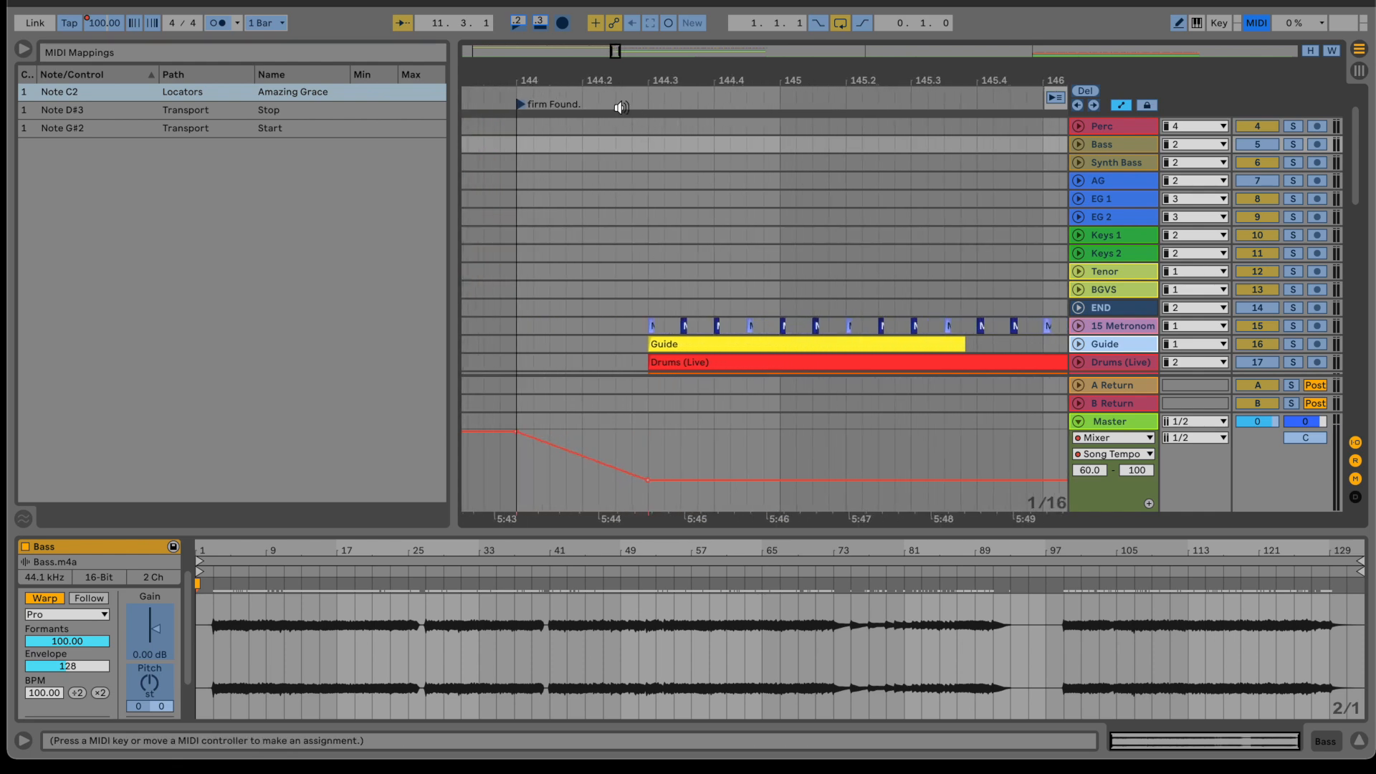
pyautogui.click(522, 105)
pyautogui.press('Right')
pyautogui.press('Right')
pyautogui.scroll(-5, 686, 144)
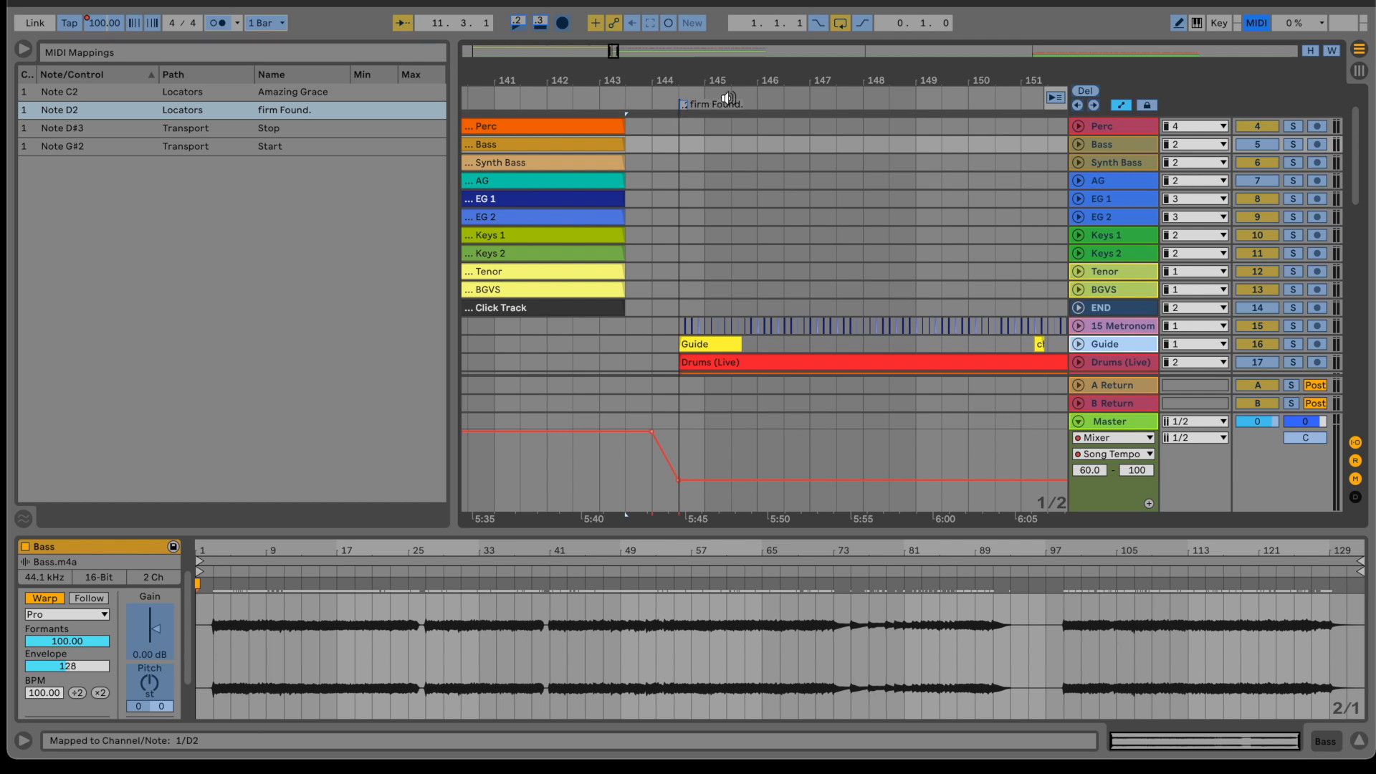
# - Map the Raise A Hall. locator to MIDI note E2 and the TIME locator to note C3
pyautogui.click(1033, 55)
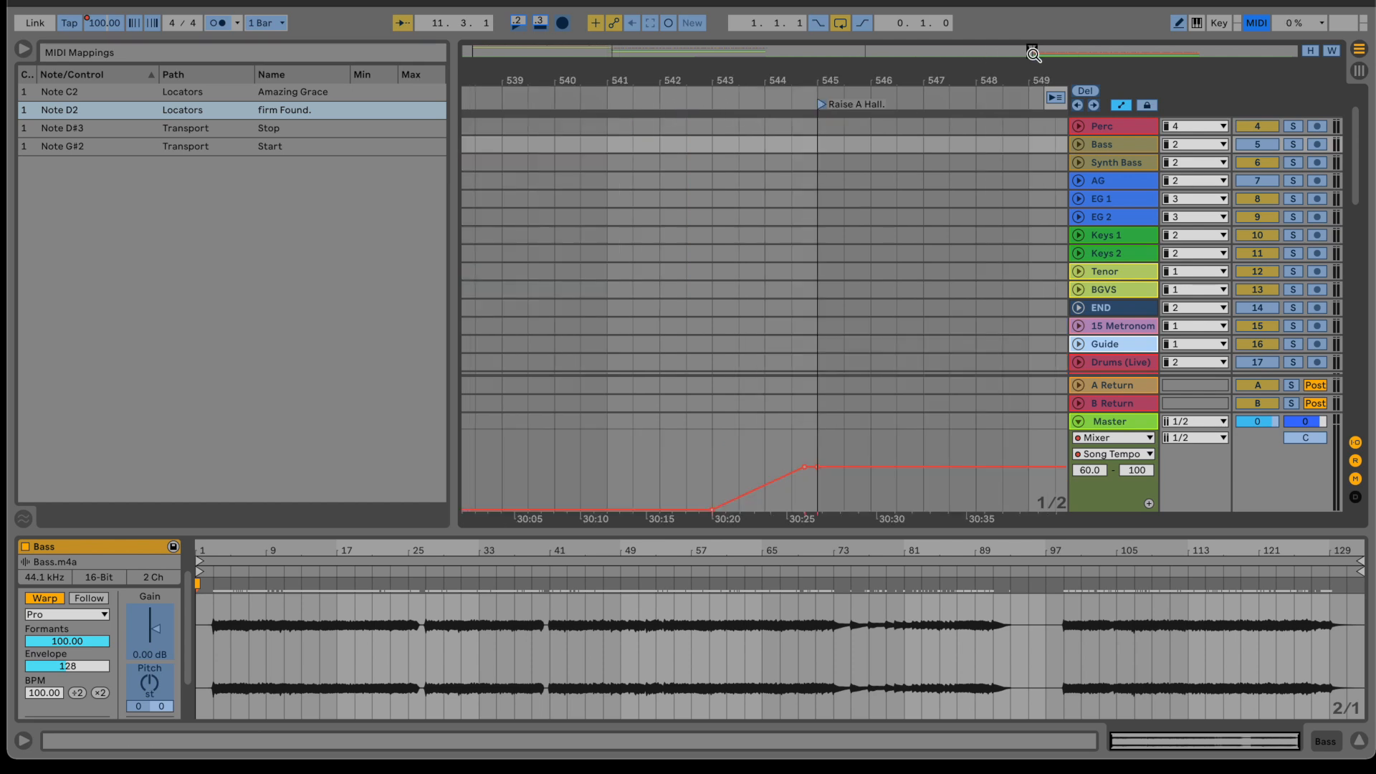
pyautogui.click(821, 106)
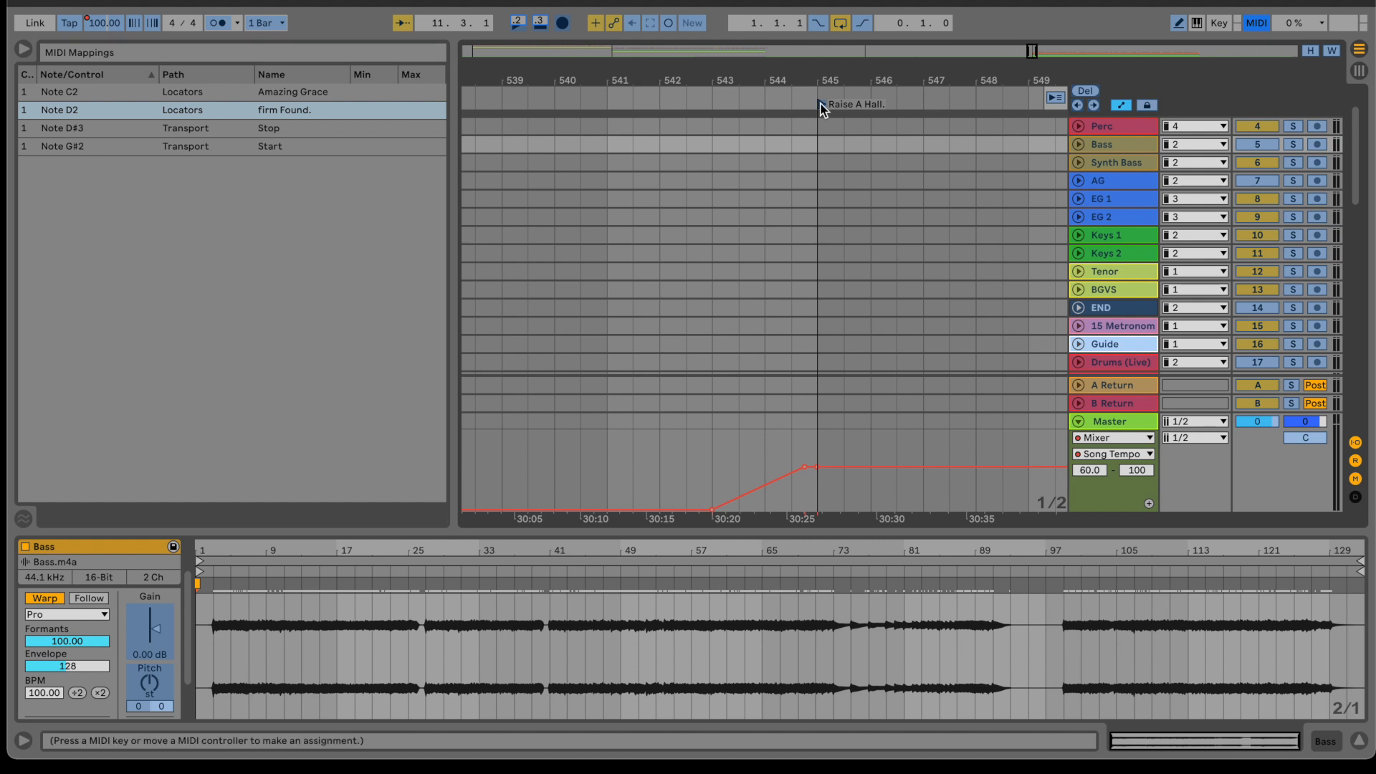
pyautogui.click(868, 52)
pyautogui.click(583, 106)
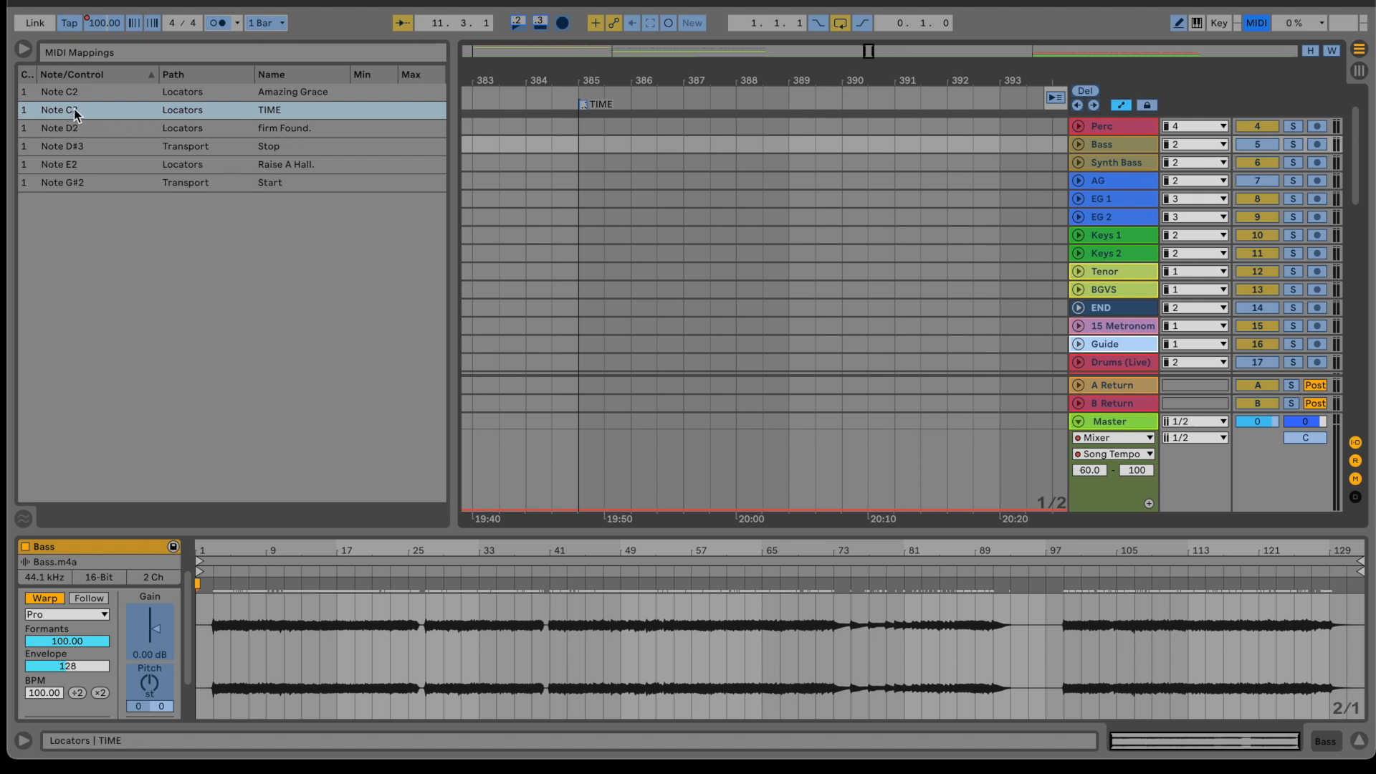
# - Examine the ambient pad track around the TIME and Raise A Hall. locators and play it ahead of the Raise A Hall. clips
pyautogui.scroll(-10, 778, 236)
pyautogui.scroll(-15, 778, 236)
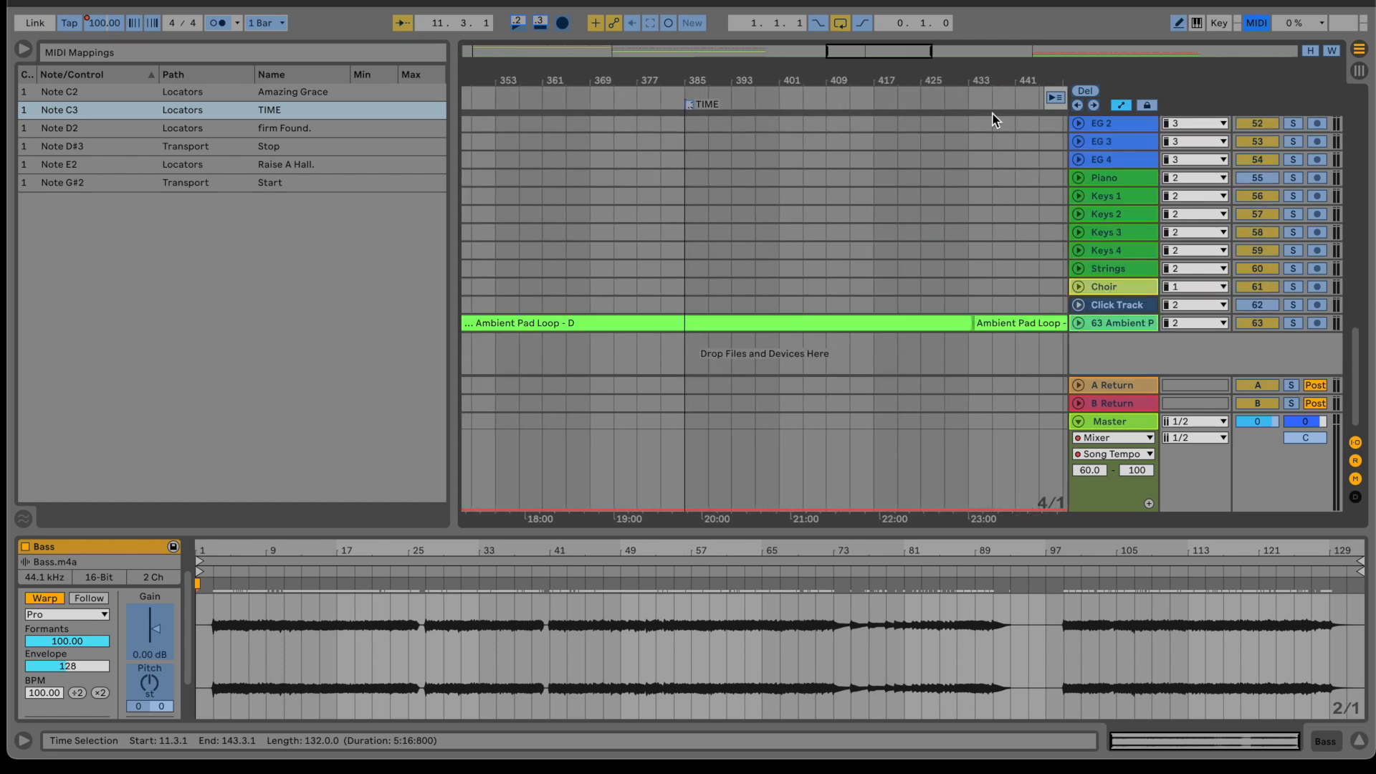
pyautogui.click(1035, 52)
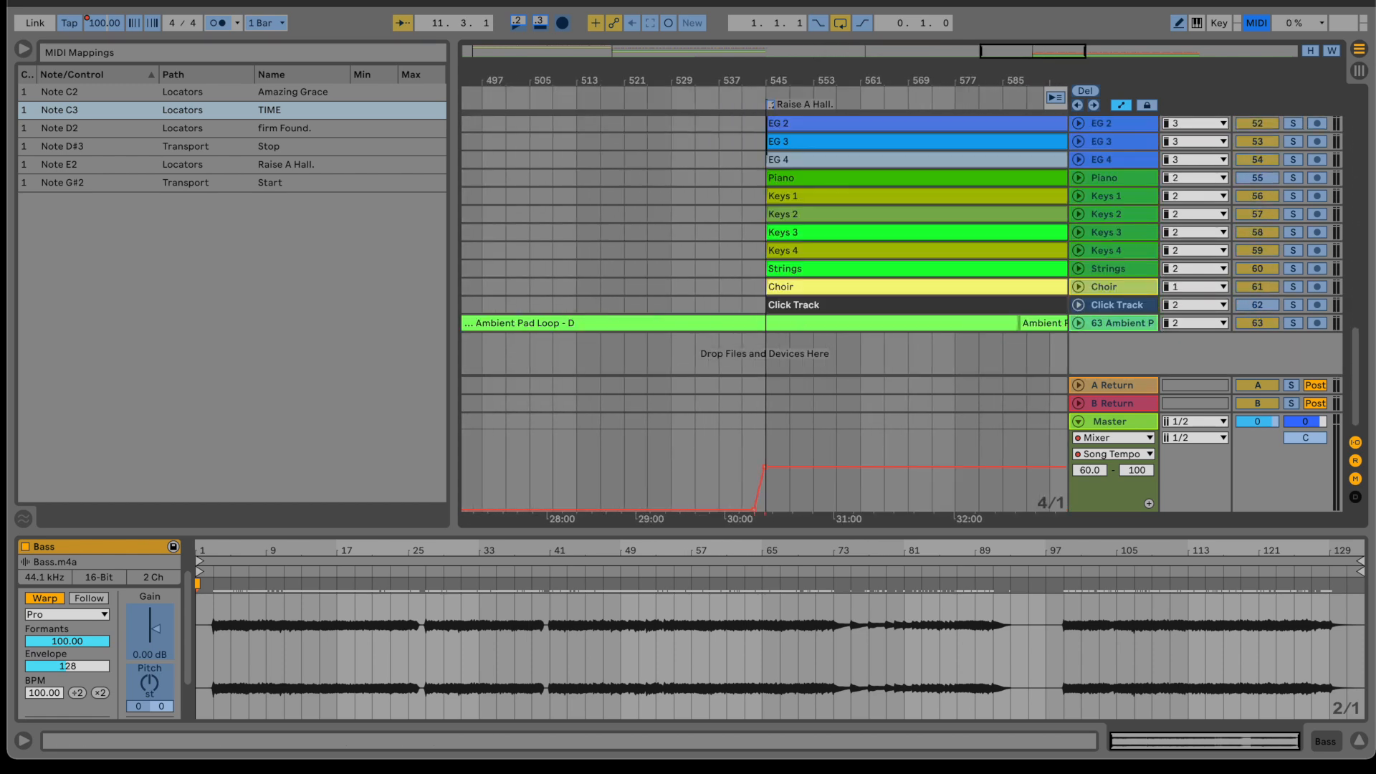
pyautogui.click(620, 102)
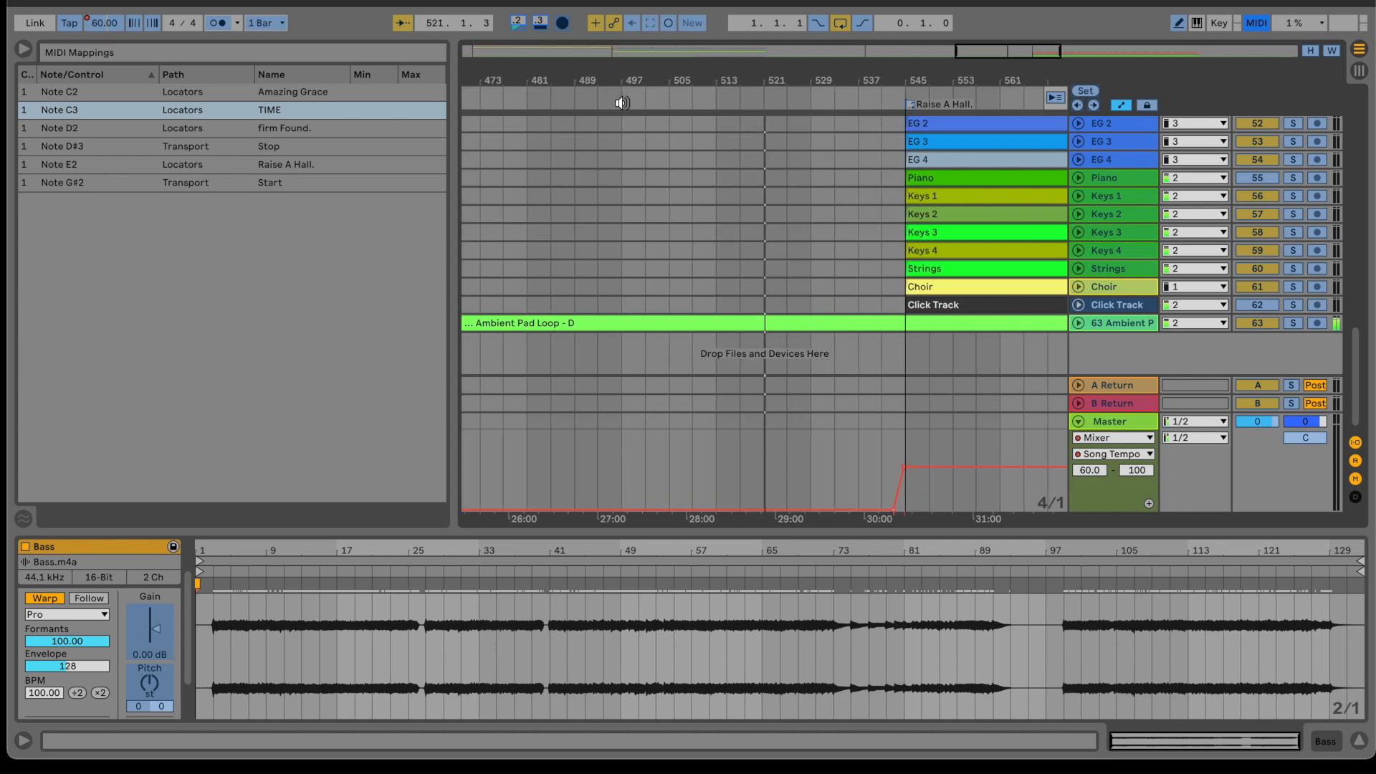
pyautogui.click(844, 99)
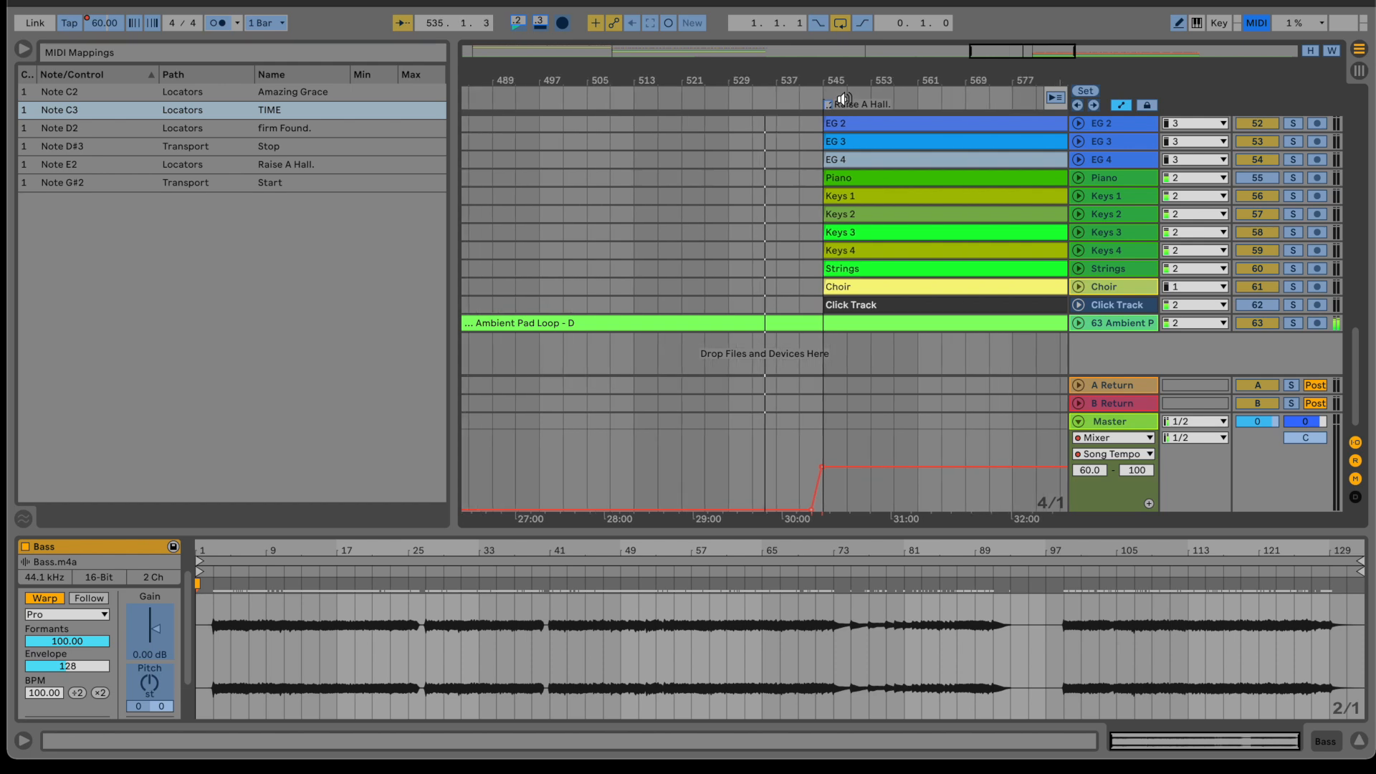
# - Leave MIDI mapping mode and test playback of the ambient pad from around the TIME locator
pyautogui.click(1249, 24)
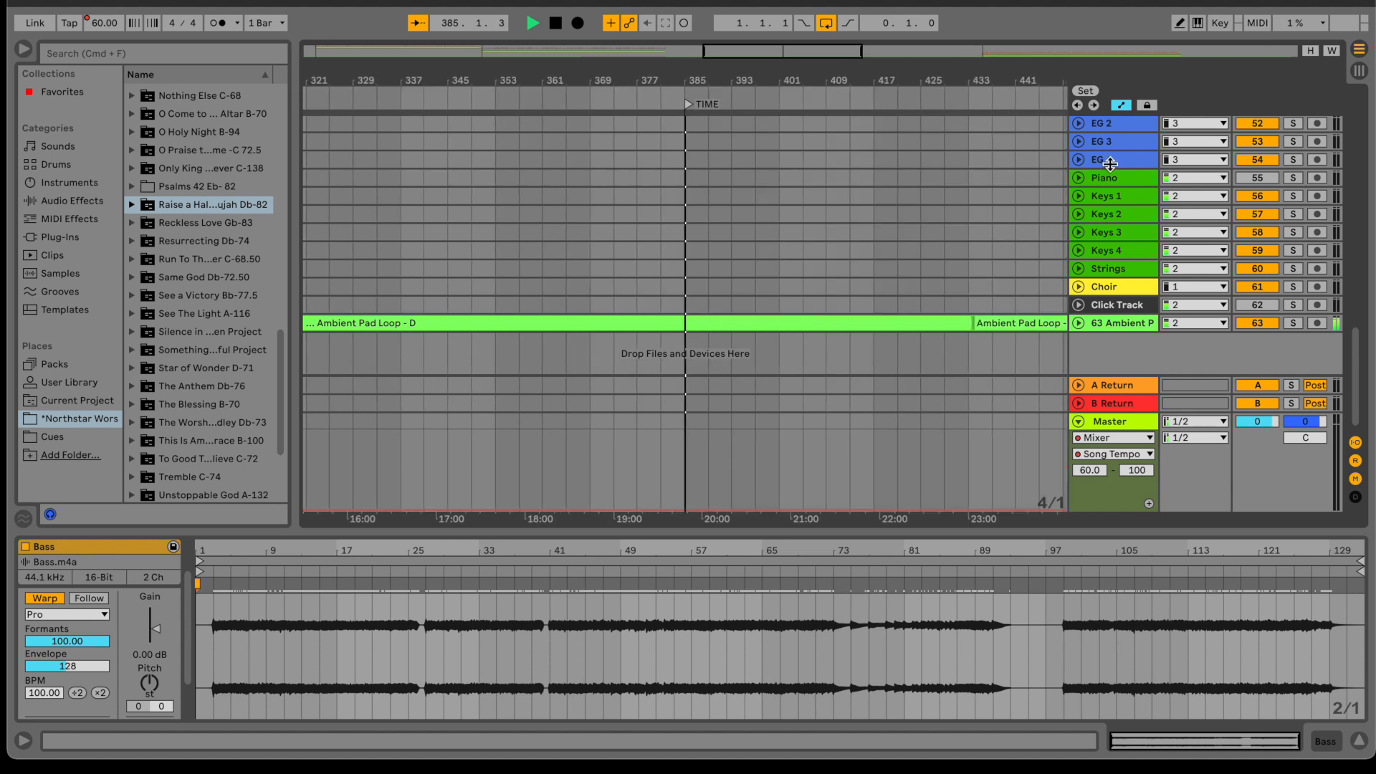
pyautogui.press('space')
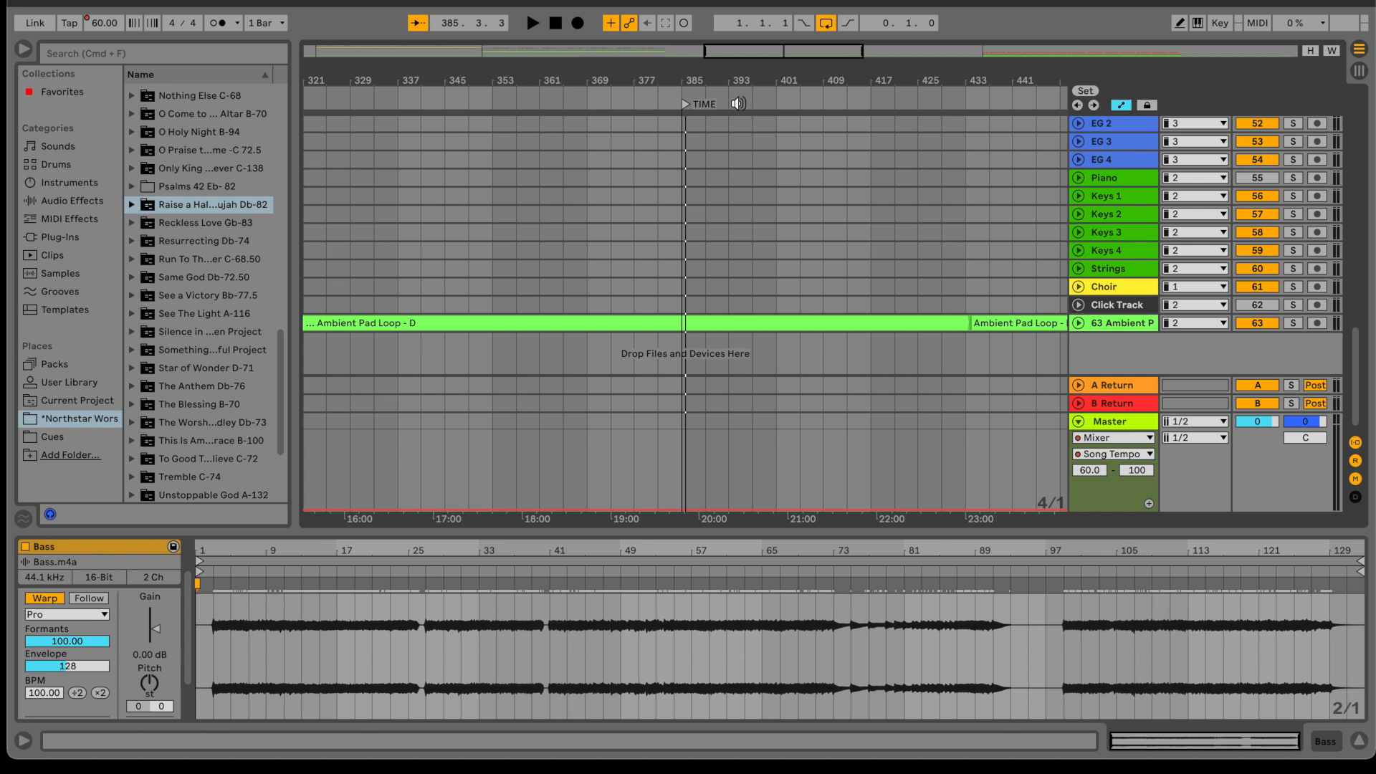
pyautogui.scroll(5, 701, 133)
pyautogui.click(764, 102)
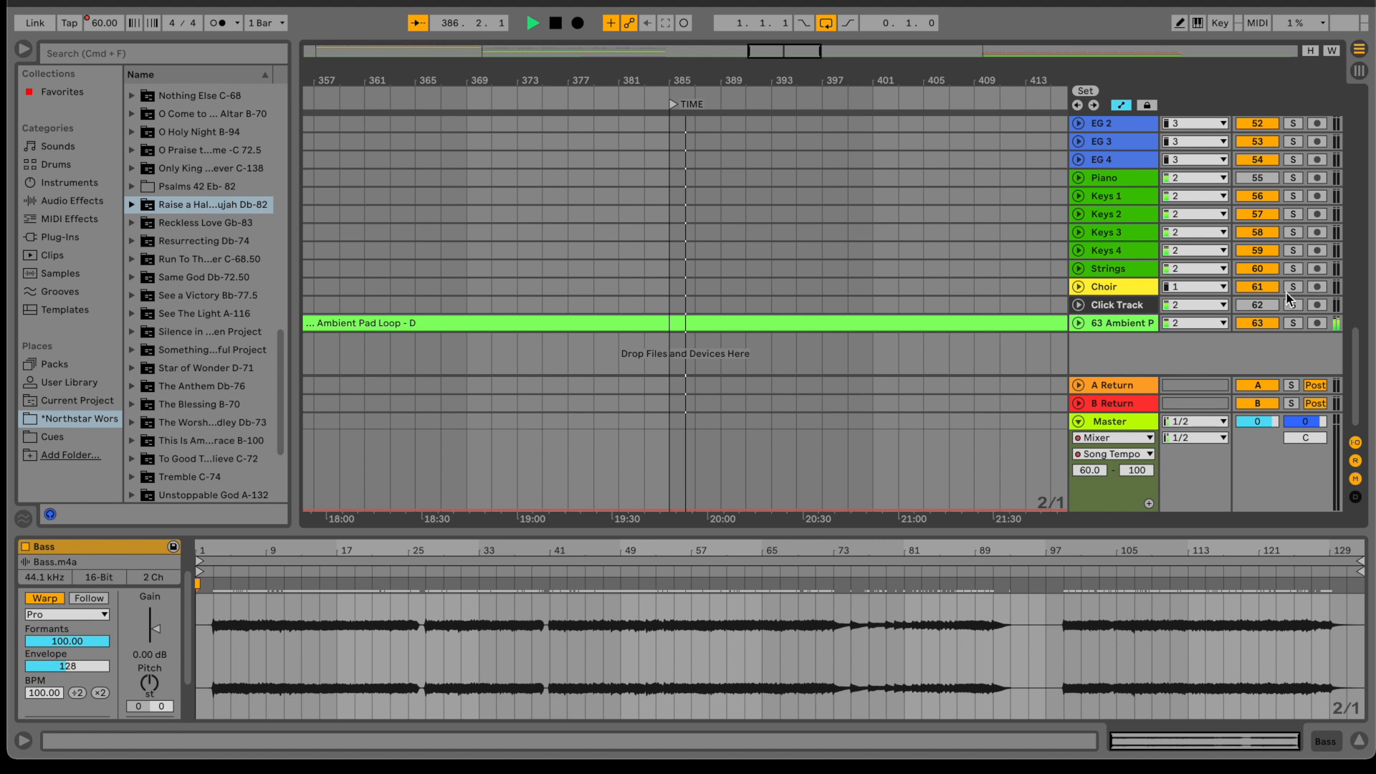
pyautogui.click(1264, 288)
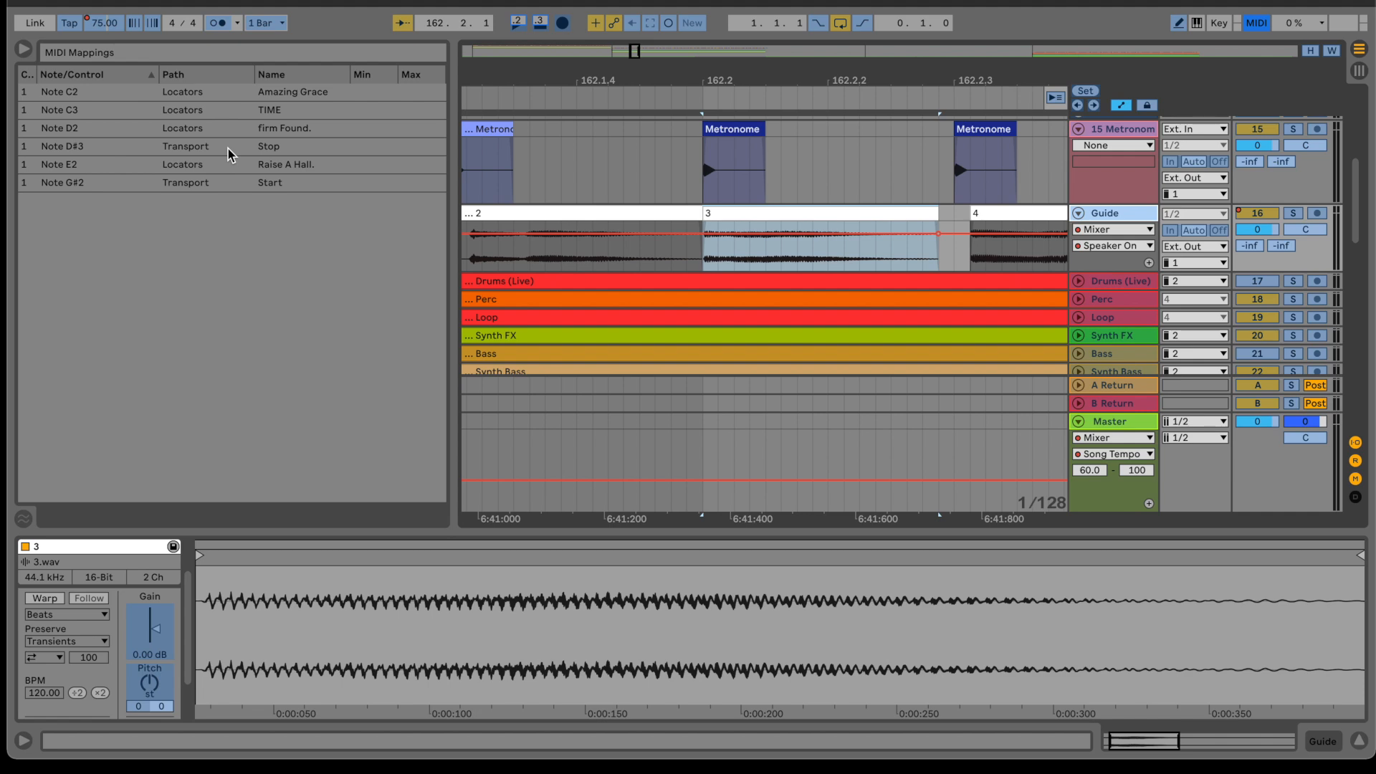
# - Try deleting the transport Stop button's MIDI mapping, and undo the deletion
pyautogui.click(541, 26)
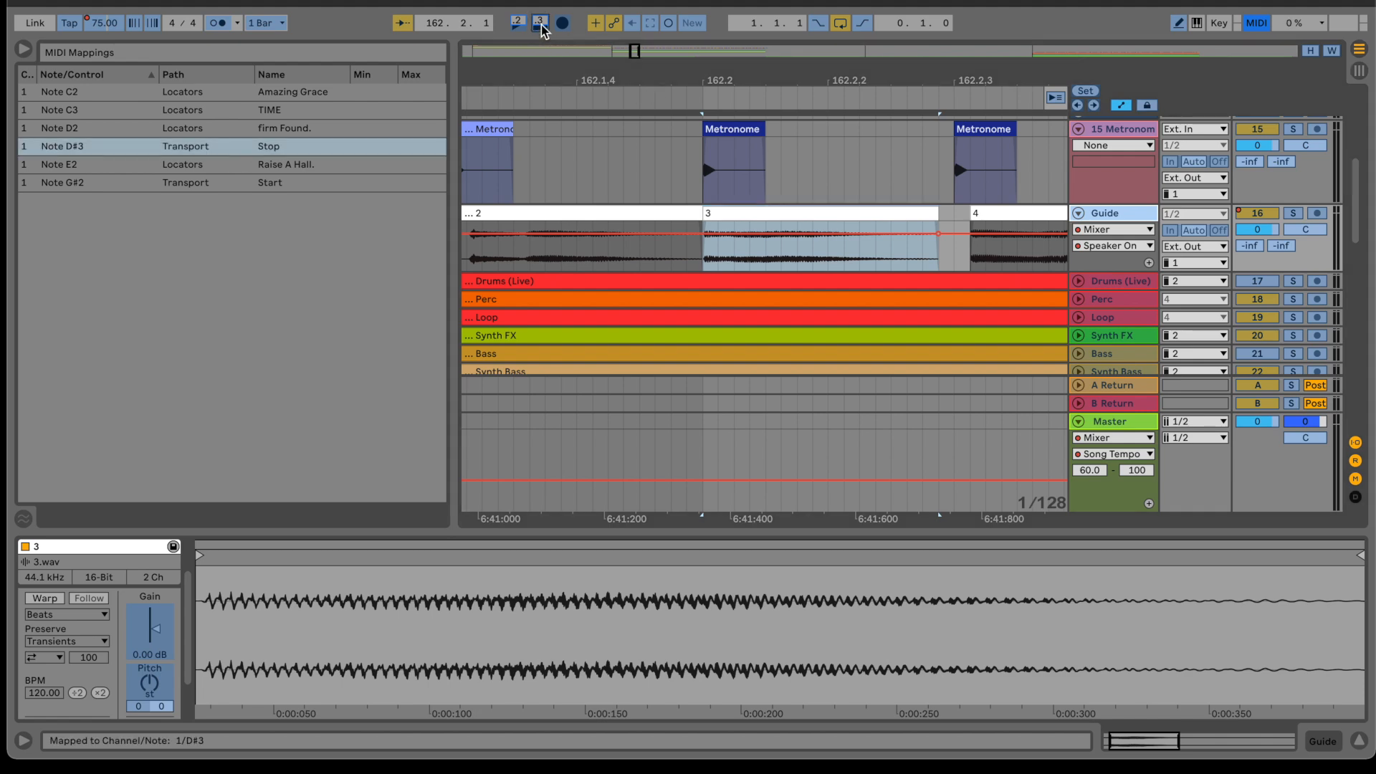
pyautogui.press('BackSpace')
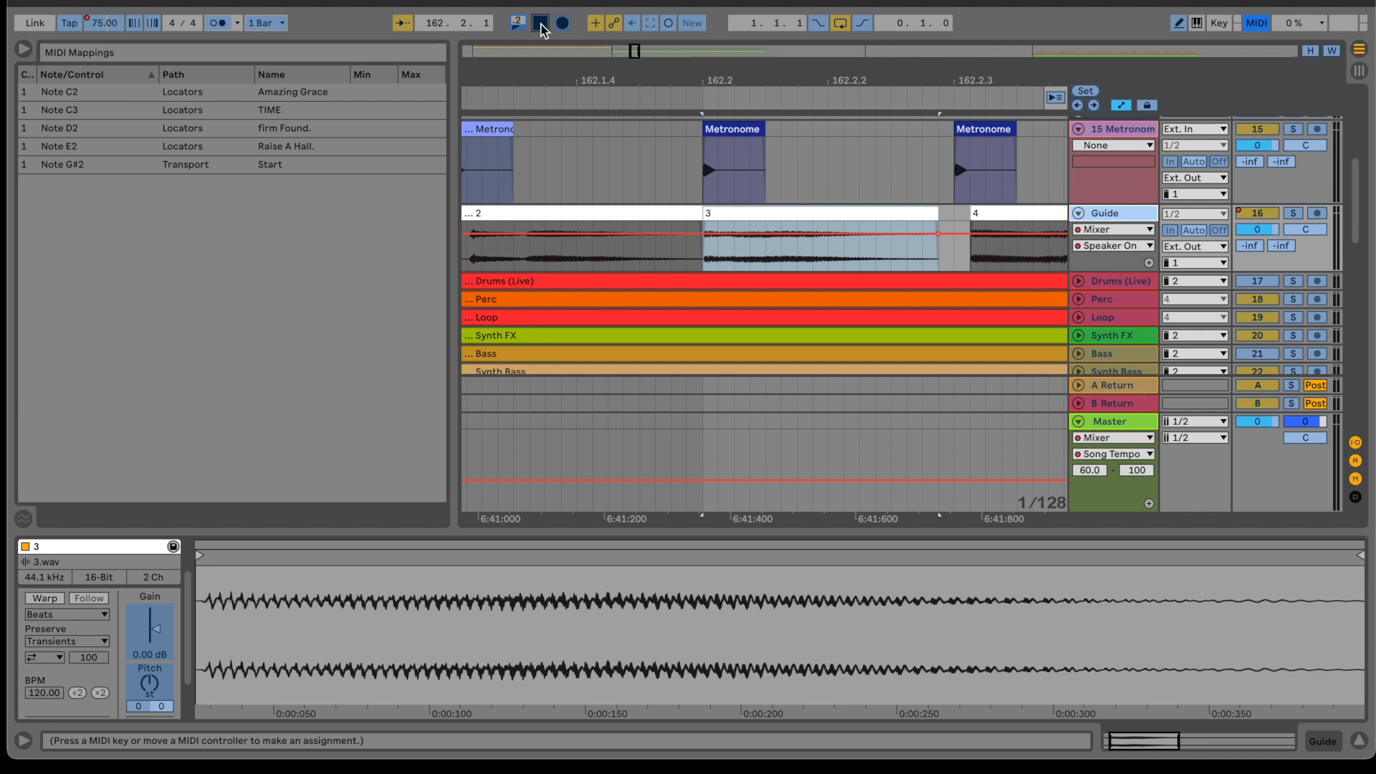
pyautogui.press('super+z')
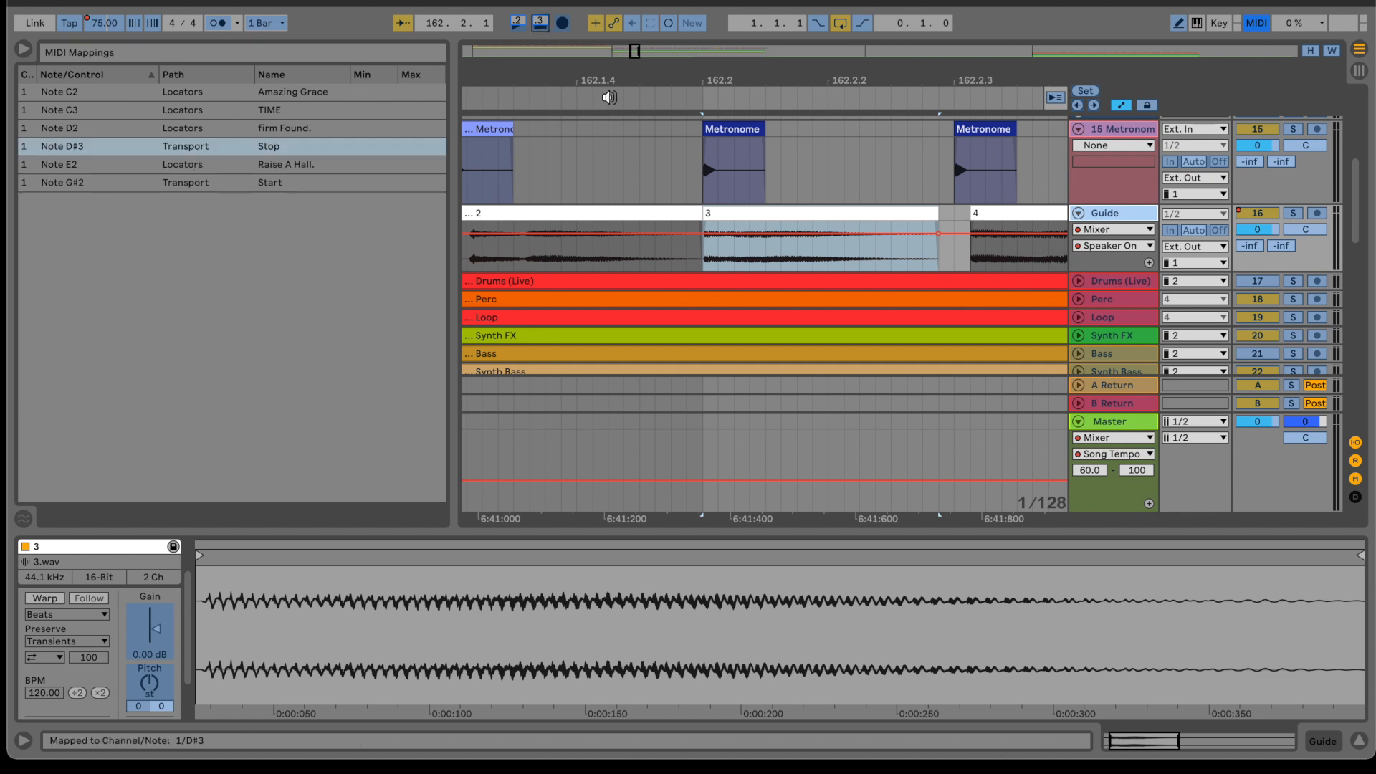
# - Leave MIDI mapping mode and inspect the output routing of Perc track 18
pyautogui.click(1258, 23)
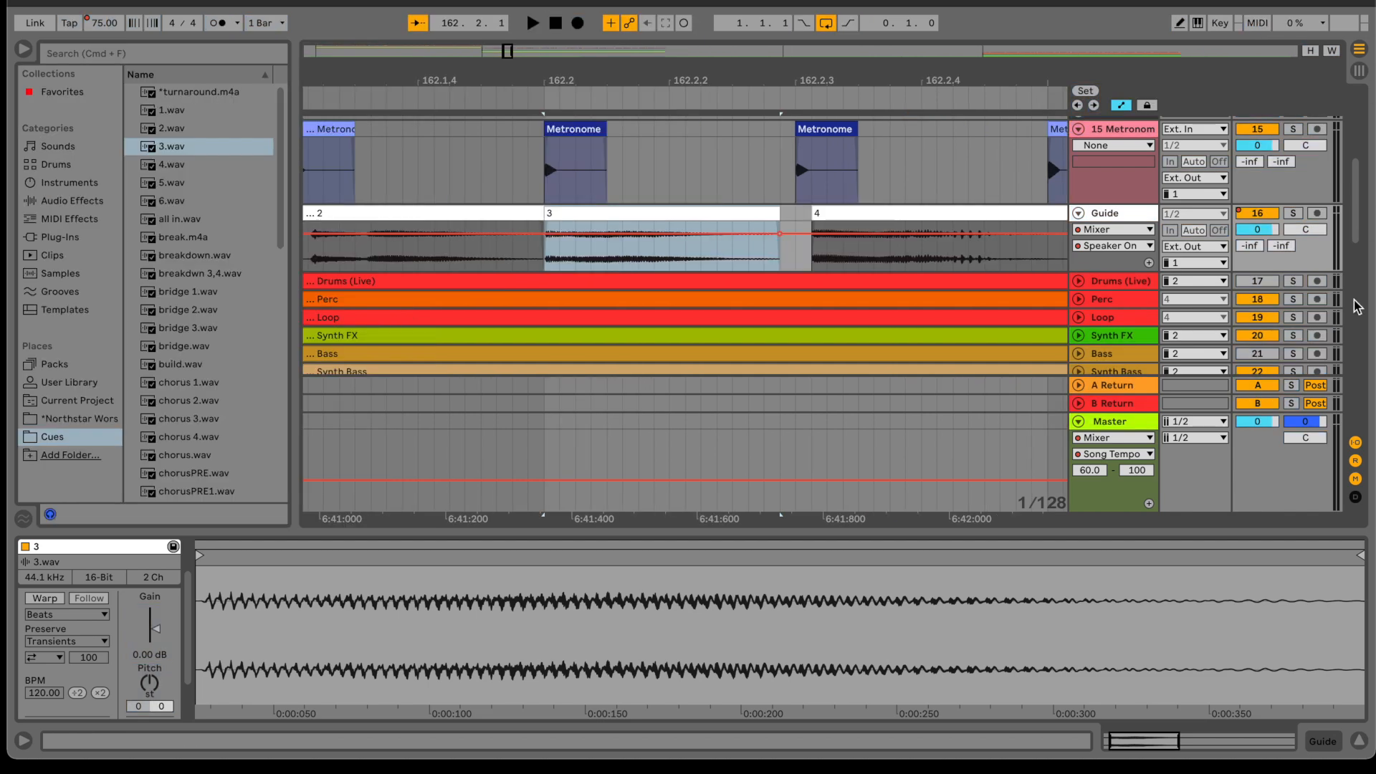
pyautogui.click(1079, 300)
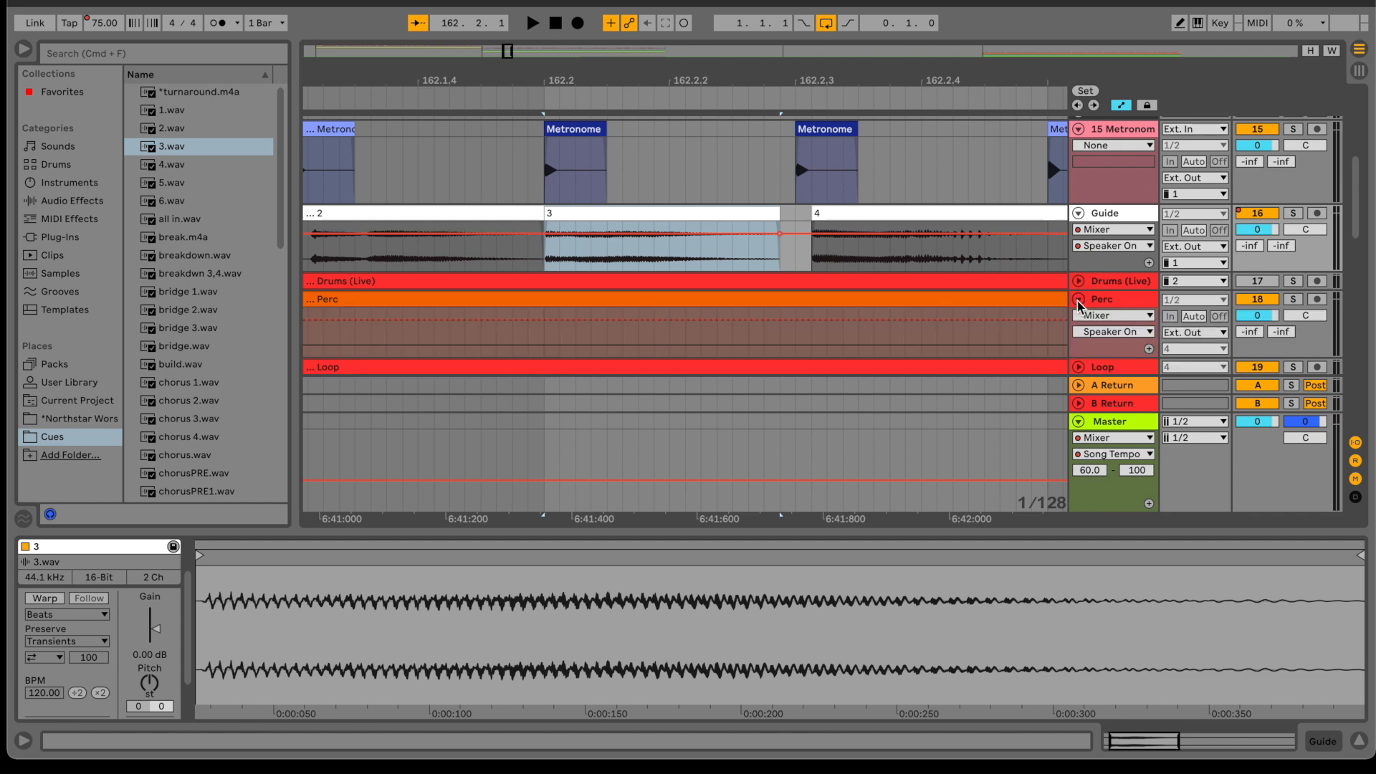
pyautogui.click(1079, 299)
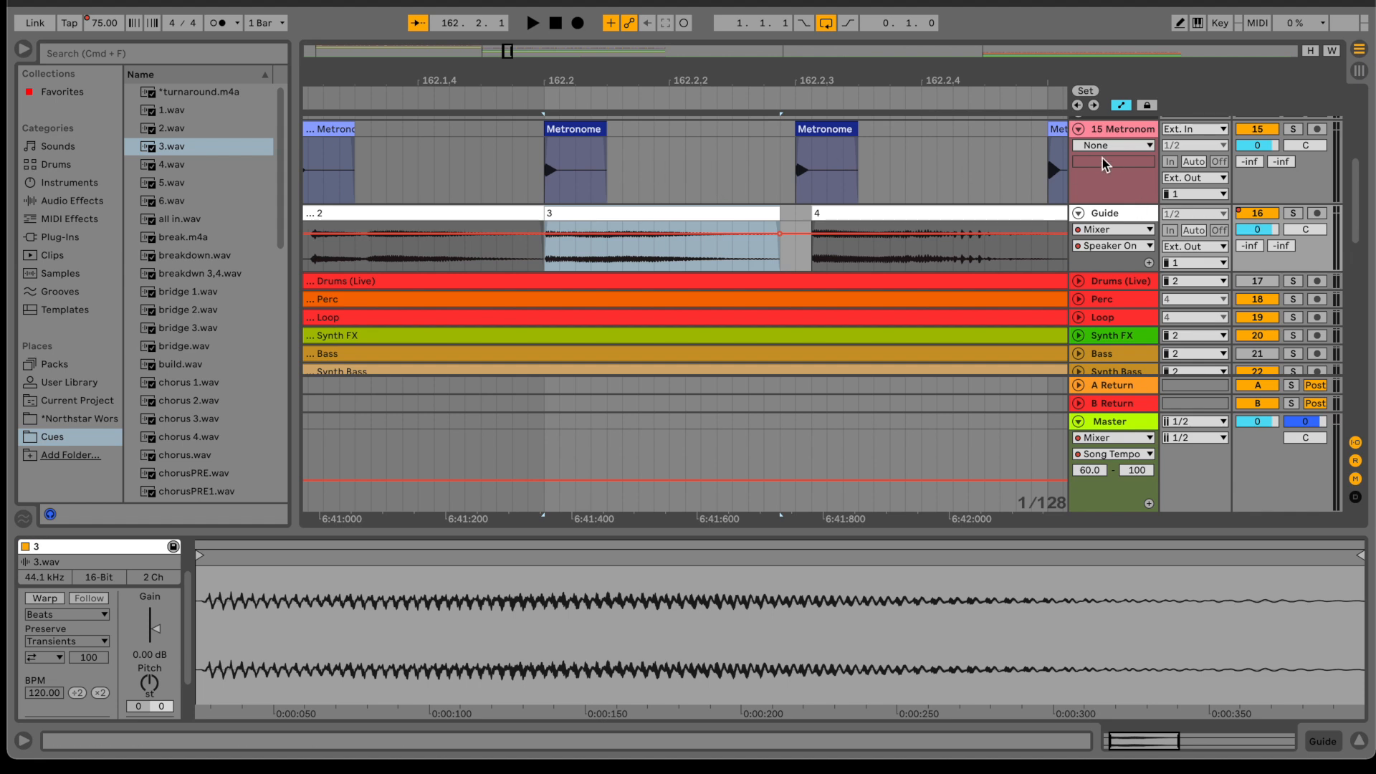
# - Collapse the 15 Metronome track and the Guide tracks 16 and 40
pyautogui.click(1079, 135)
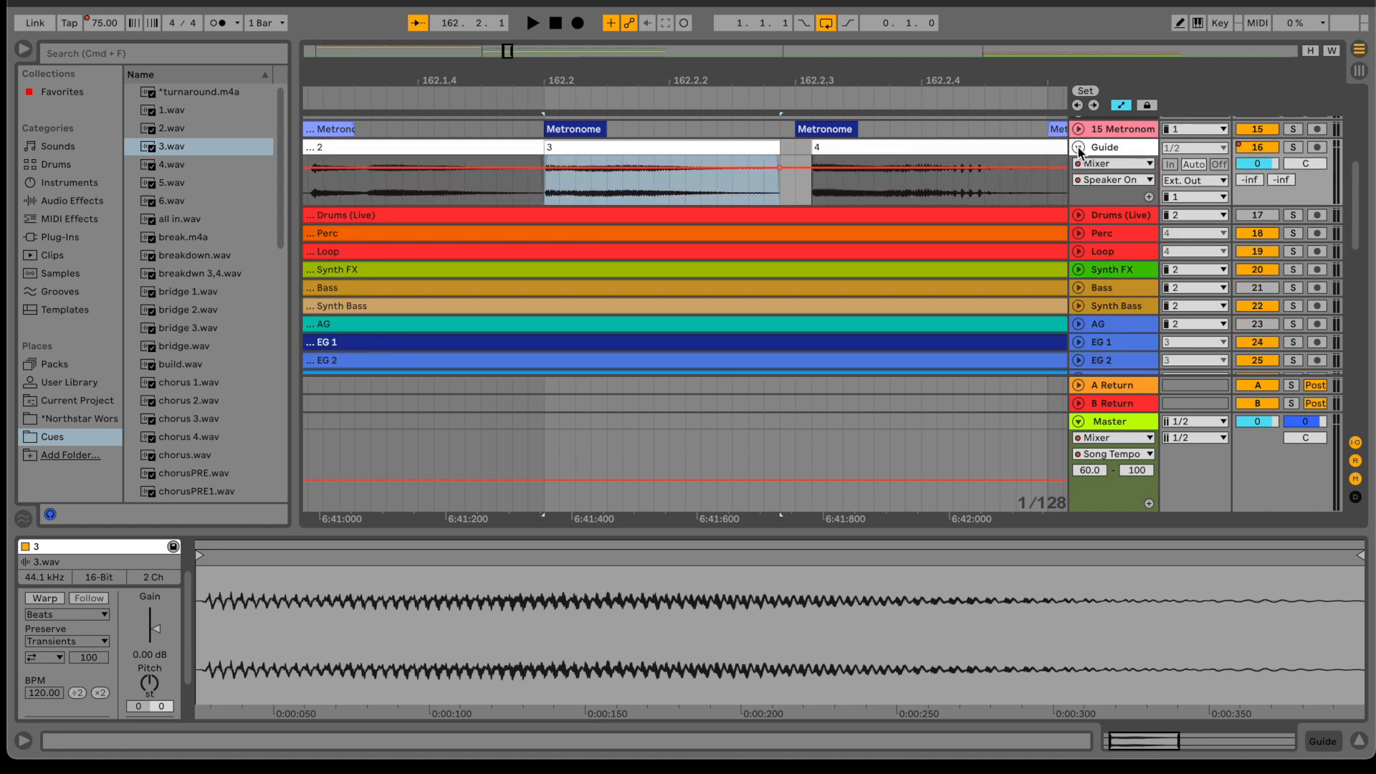
pyautogui.click(1079, 147)
pyautogui.scroll(-10, 1166, 228)
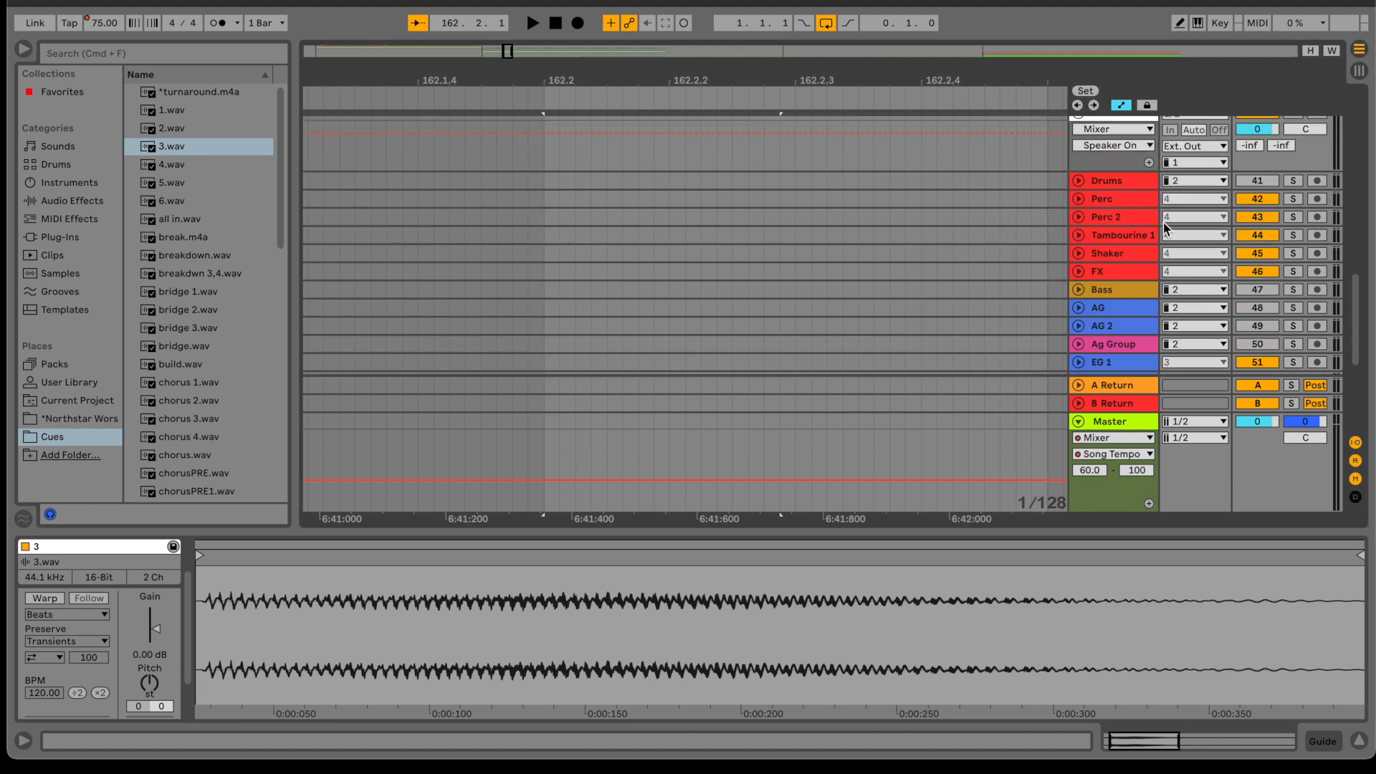
pyautogui.click(1078, 284)
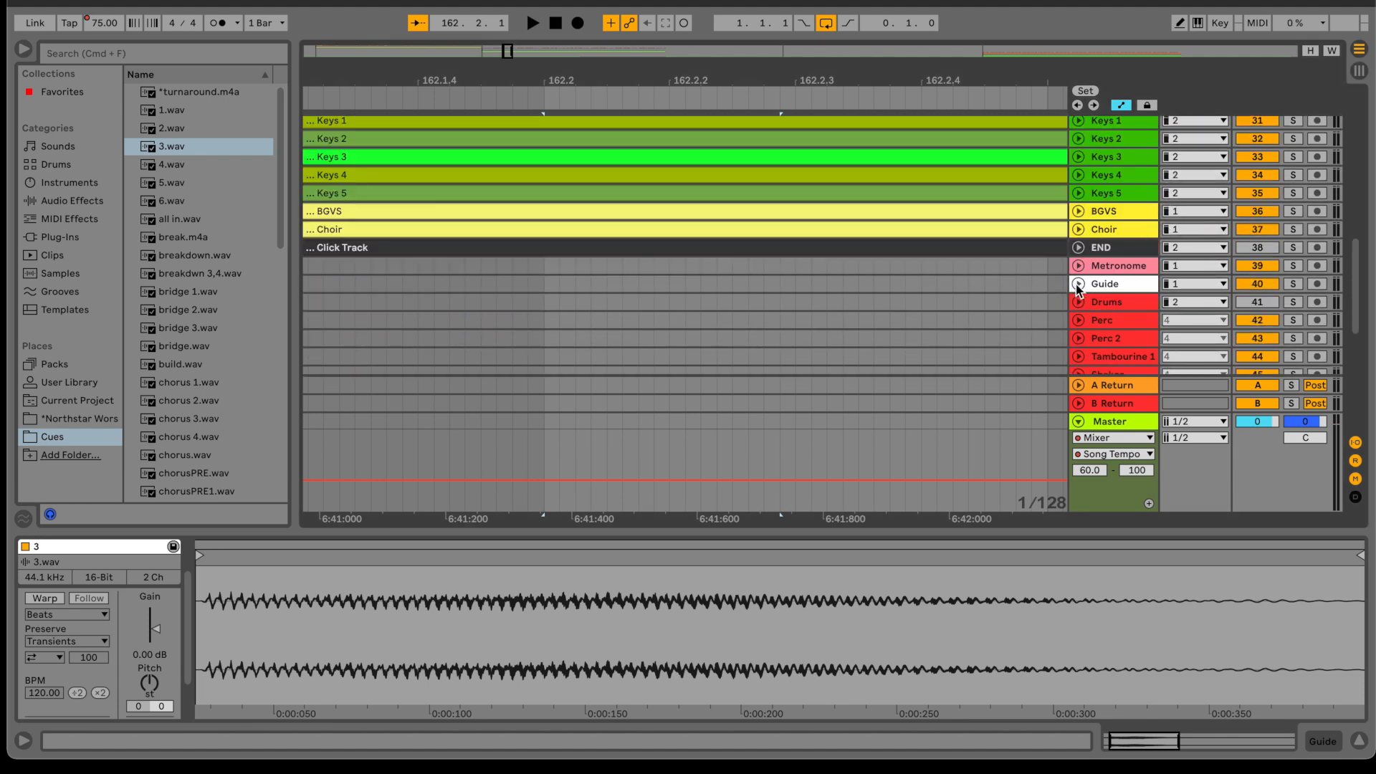